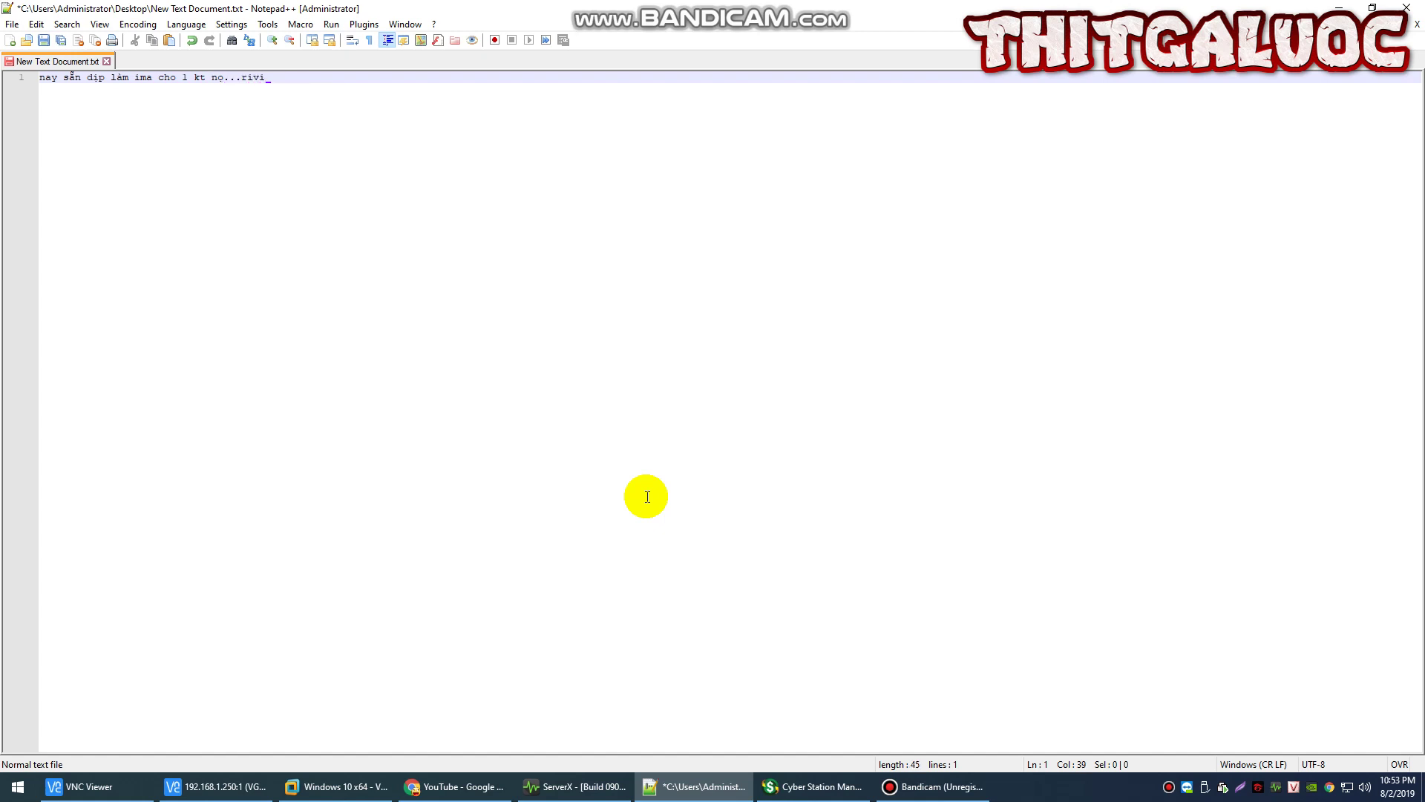
Finish the first line of the note with "riview sơ sơ về i9 no geting" and begin a new line
{"action": "type", "text": "..riview sơ so"}
{"action": "type", "text": " về i9 no geting"}
{"action": "key", "text": "Return"}
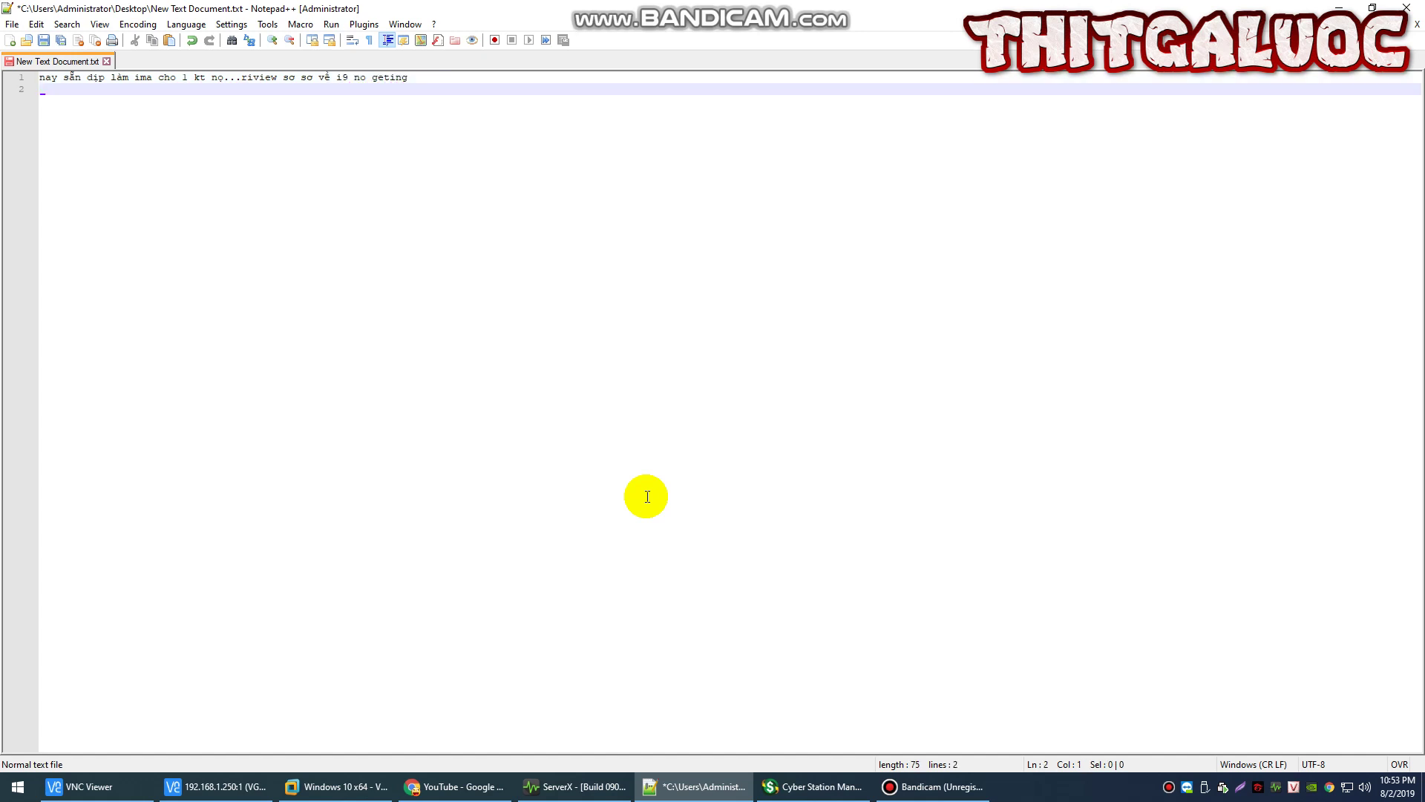
Switch to the iCafe8 console in VMware Workstation and examine the image read speeds of the workstations
{"action": "left_click", "coordinate": [364, 787]}
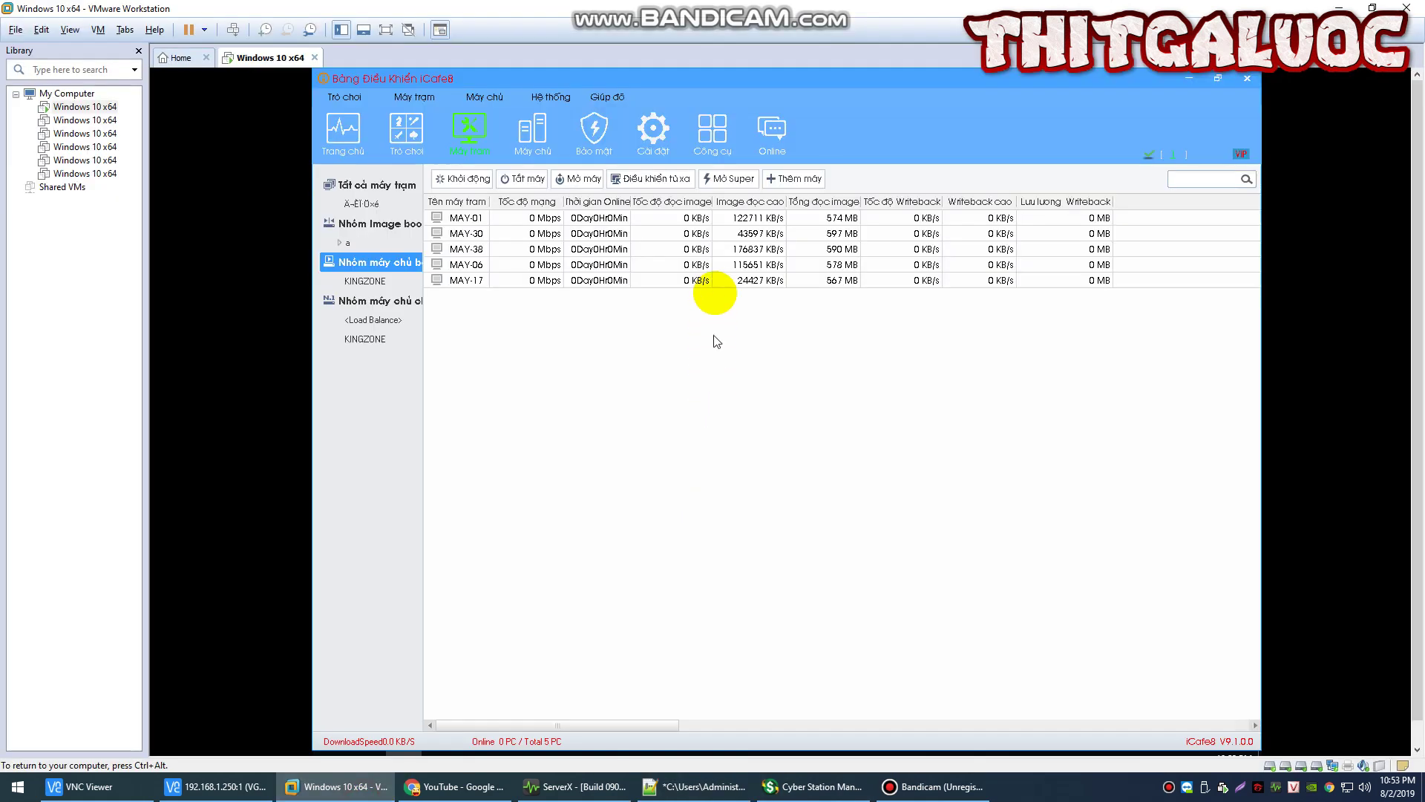
{"action": "left_click_drag", "start_coordinate": [737, 217], "coordinate": [735, 233]}
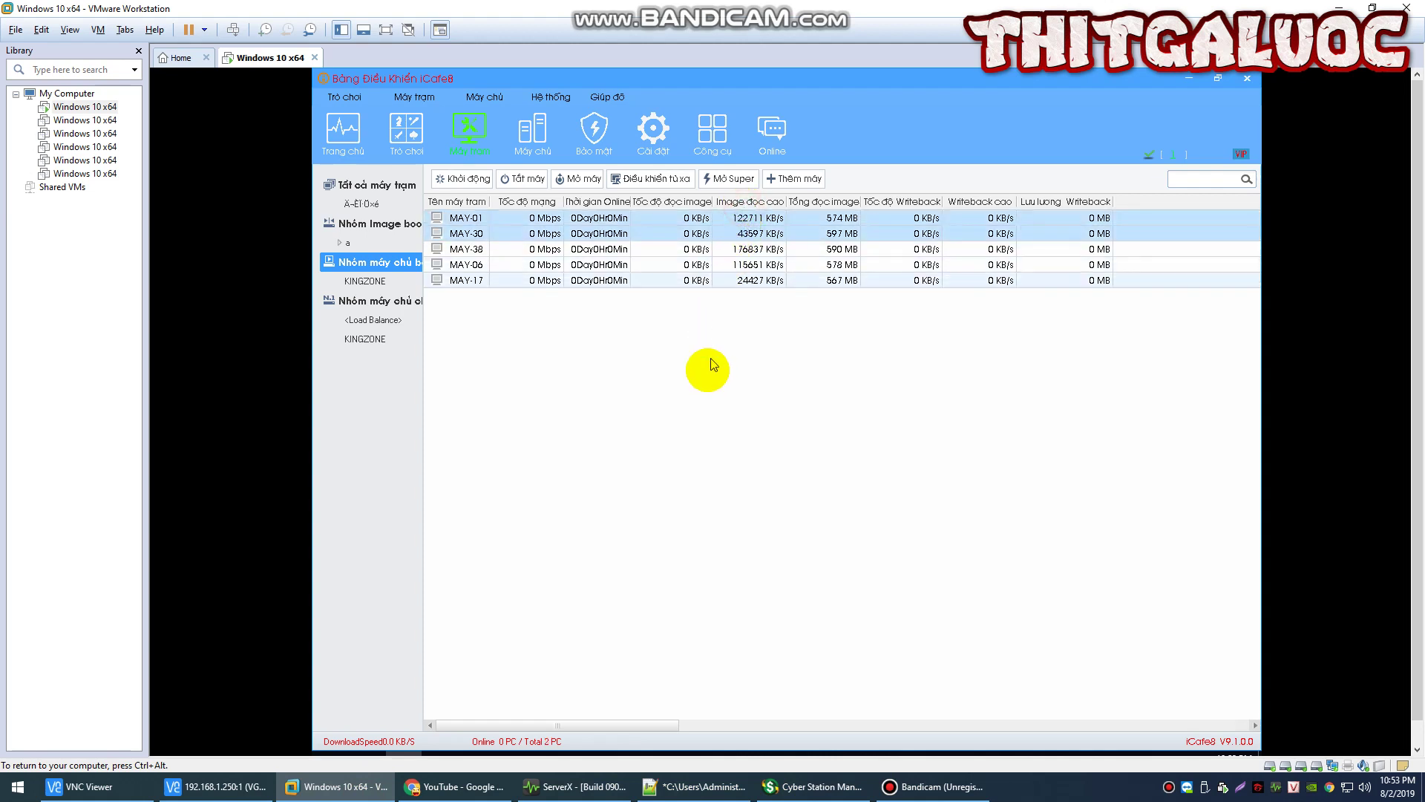
{"action": "left_click", "coordinate": [705, 535]}
Switch to ServerX and examine the CPU, GPU, mainboard and temperatures of the connected client machines
{"action": "left_click", "coordinate": [575, 787]}
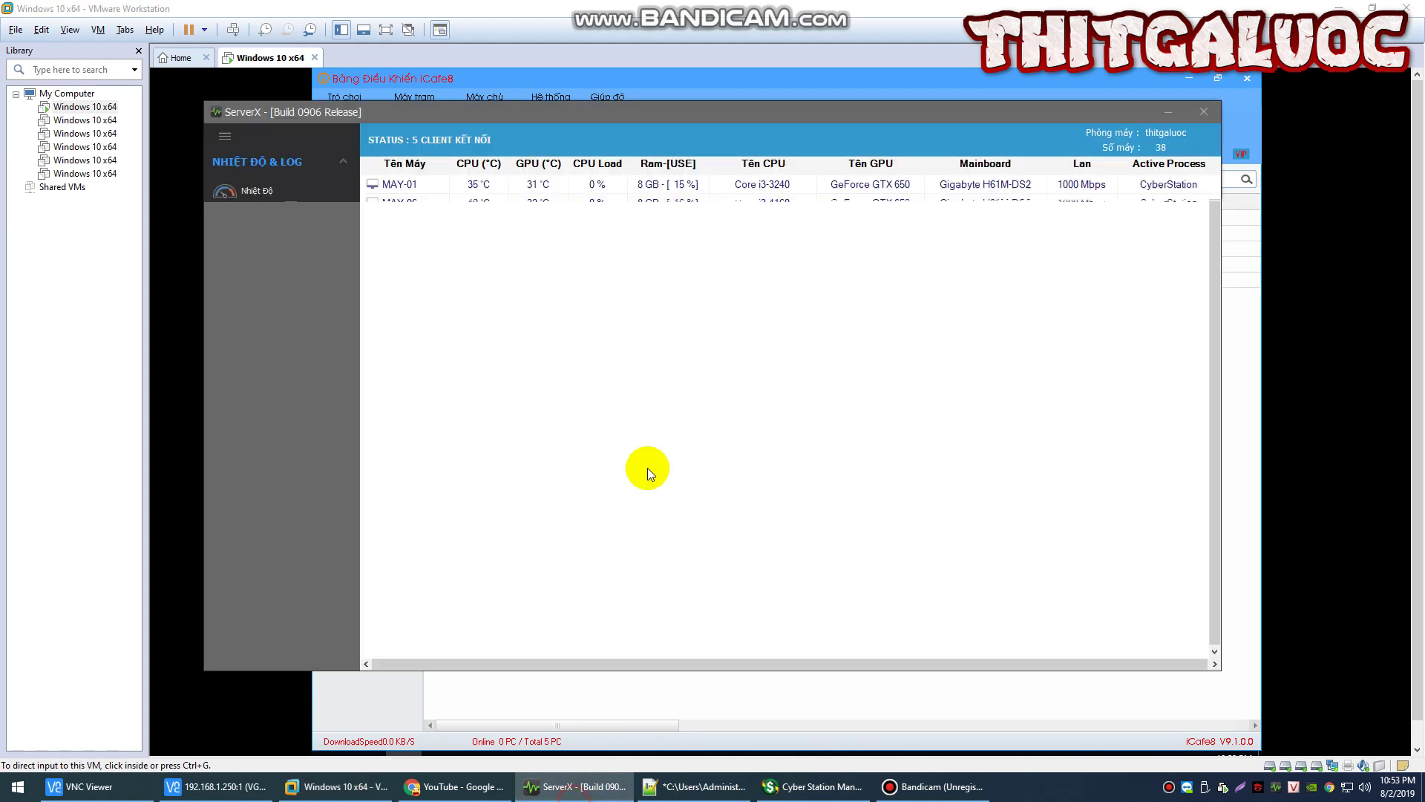
{"action": "left_click", "coordinate": [835, 210]}
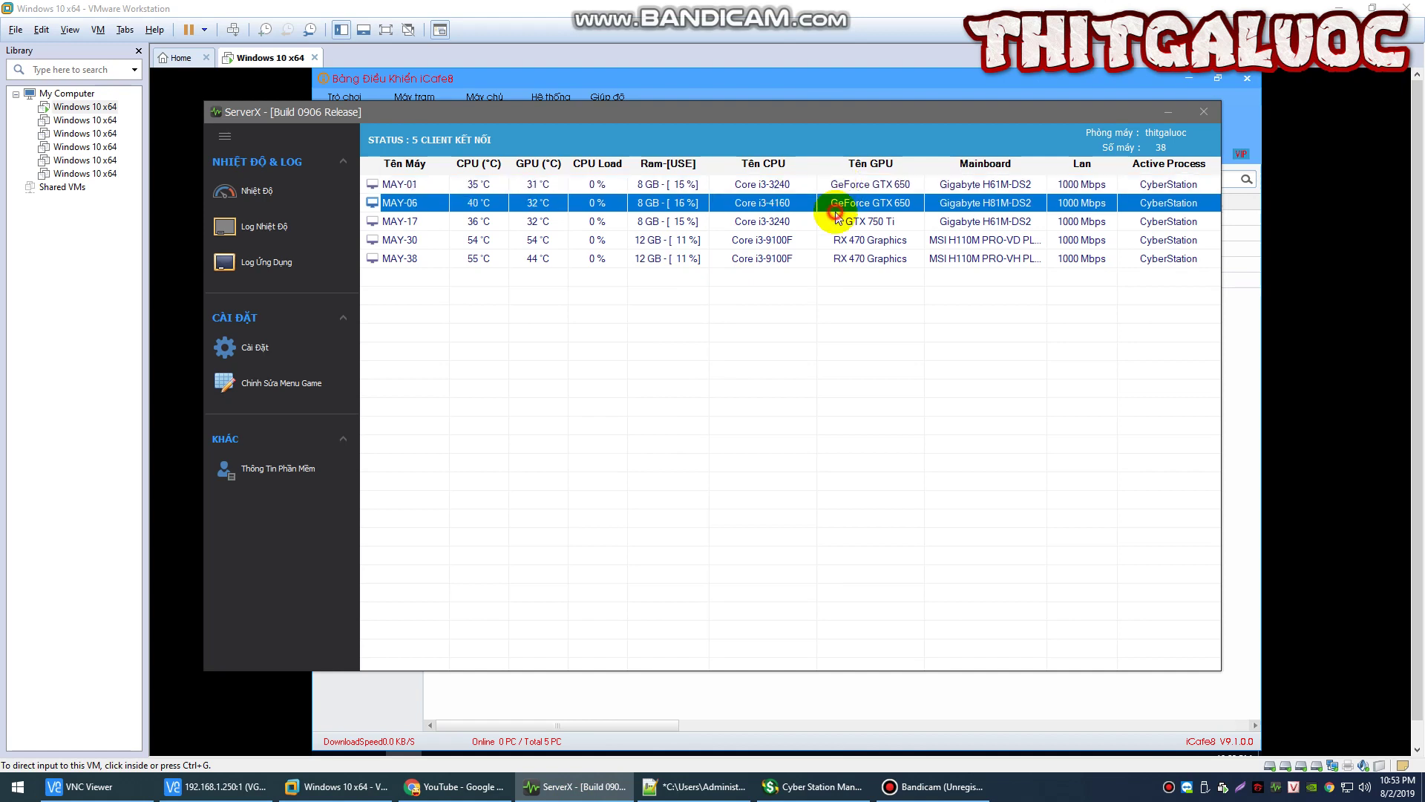
{"action": "left_click", "coordinate": [884, 184]}
{"action": "left_click", "coordinate": [887, 221]}
{"action": "left_click", "coordinate": [909, 239]}
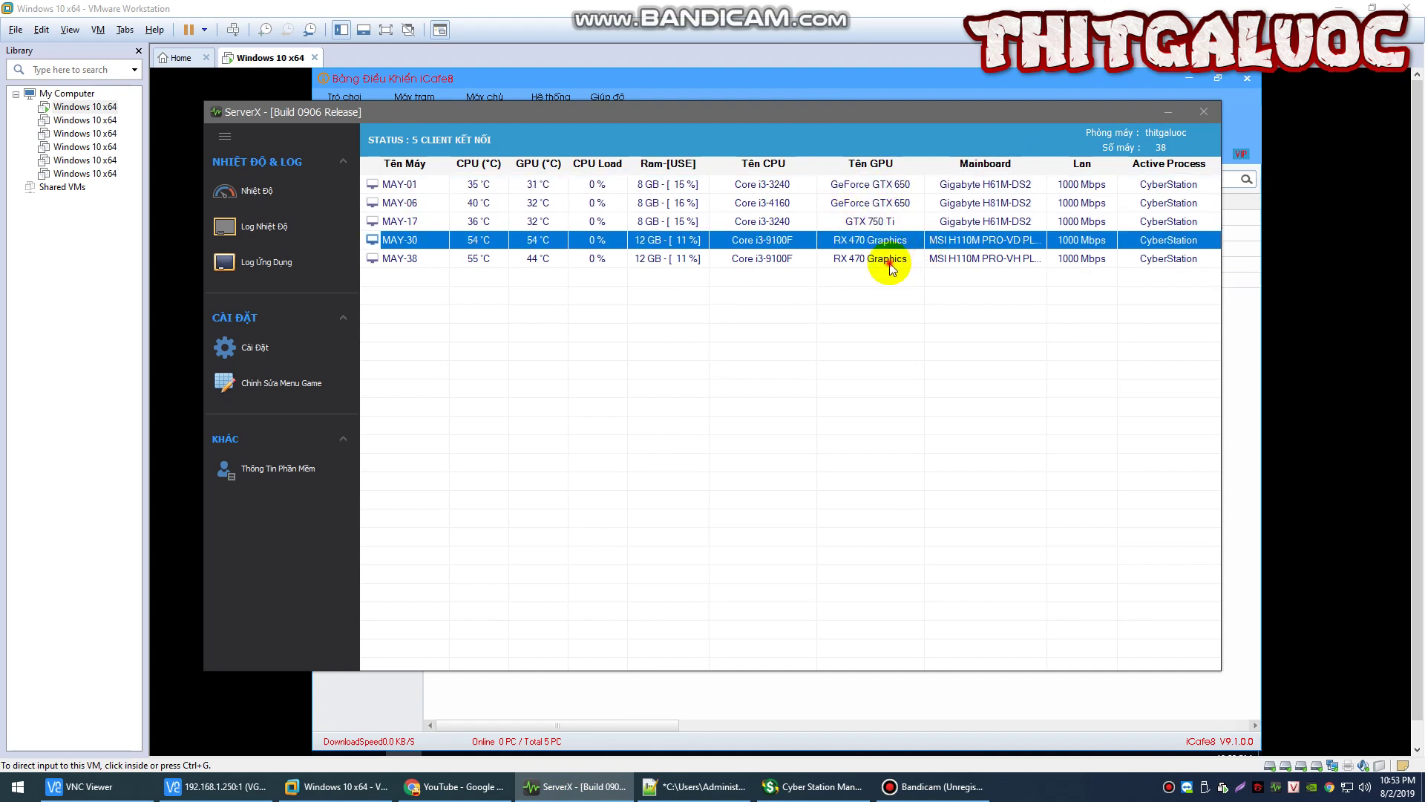
{"action": "left_click", "coordinate": [888, 221]}
{"action": "left_click", "coordinate": [876, 185]}
{"action": "left_click", "coordinate": [866, 239]}
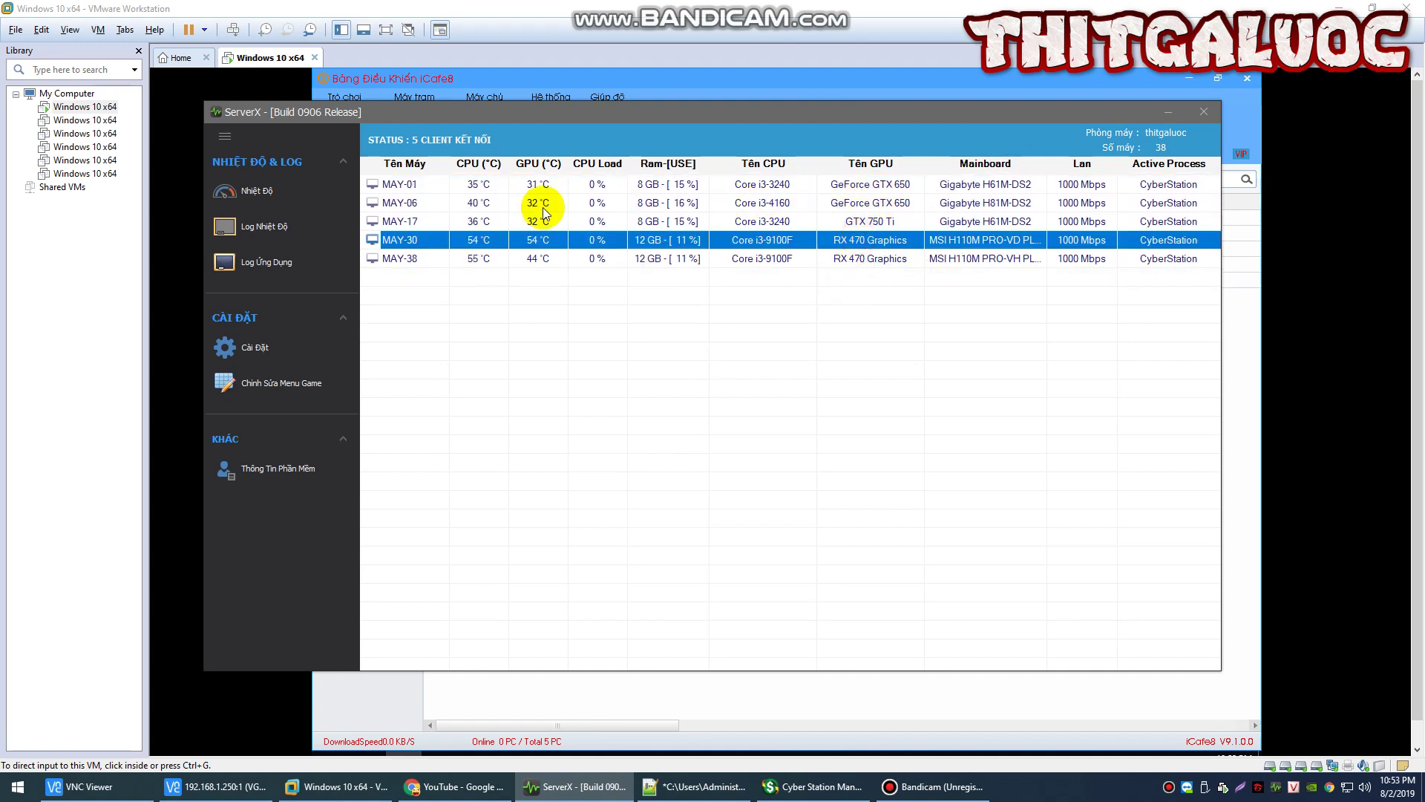
{"action": "left_click", "coordinate": [777, 205]}
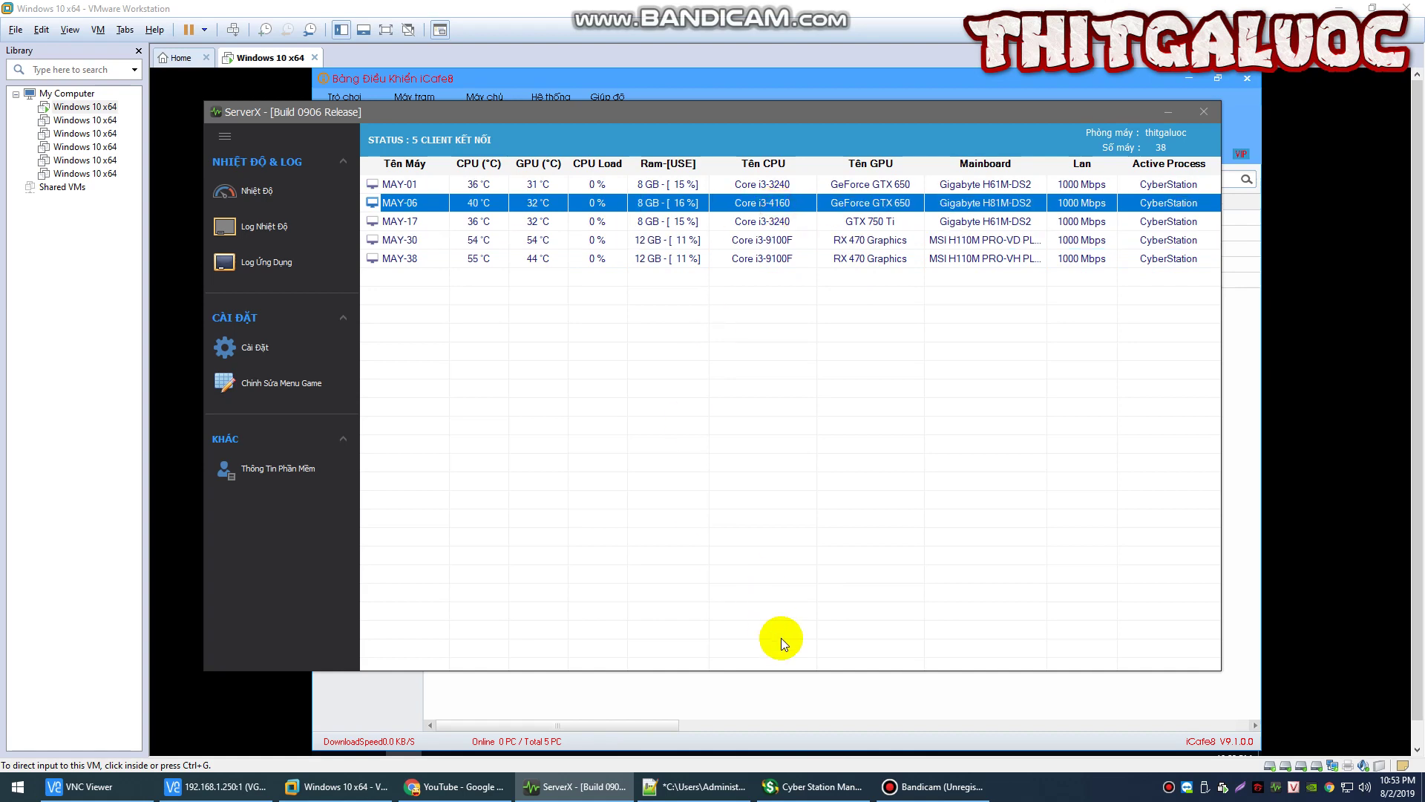
Switch to Cyber Station Manager and restart all the listed workstations, MAY-01, MAY-06, MAY-17, MAY-30 and MAY-38
{"action": "left_click", "coordinate": [786, 787]}
{"action": "left_click_drag", "start_coordinate": [493, 550], "coordinate": [594, 154]}
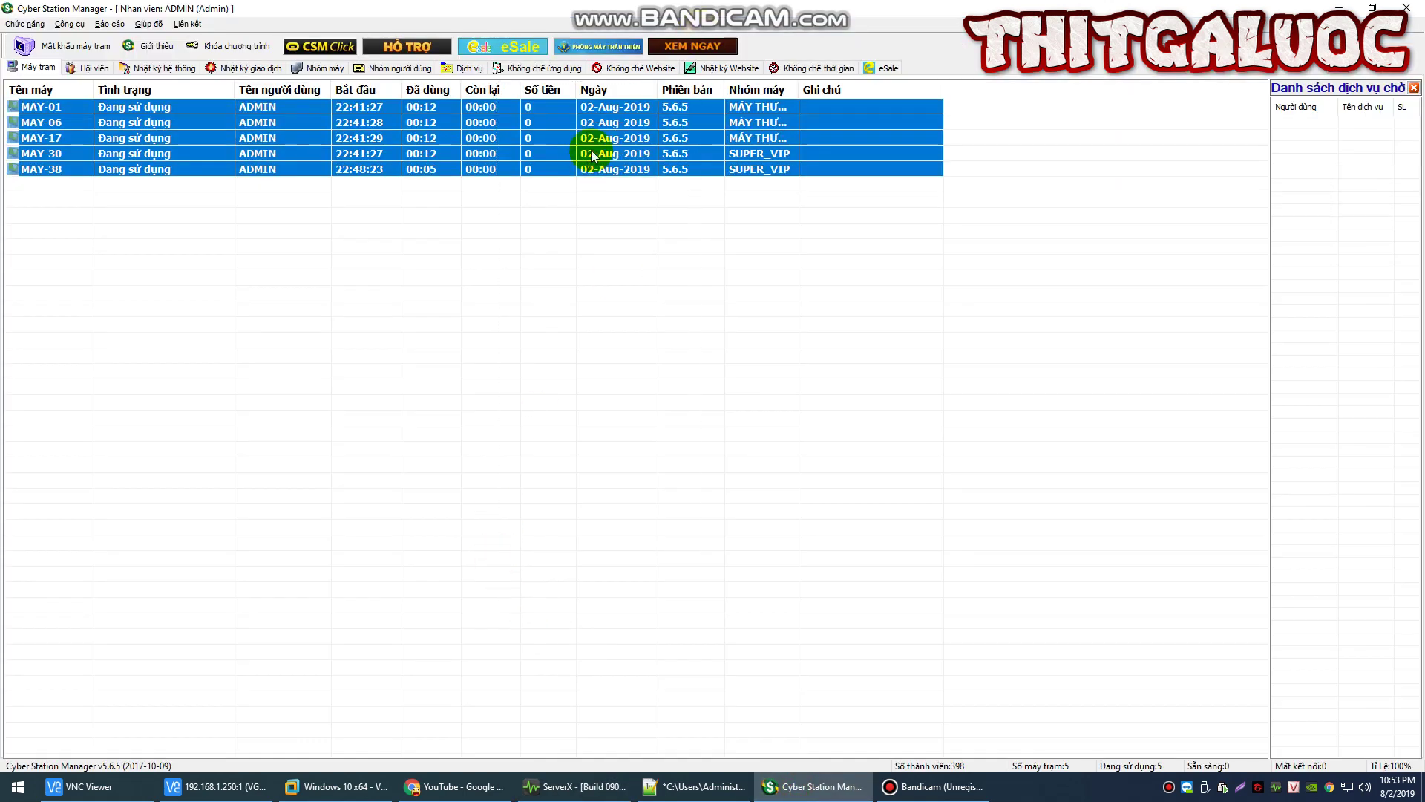
{"action": "right_click", "coordinate": [594, 154]}
{"action": "mouse_move", "coordinate": [743, 439]}
{"action": "left_click", "coordinate": [820, 440]}
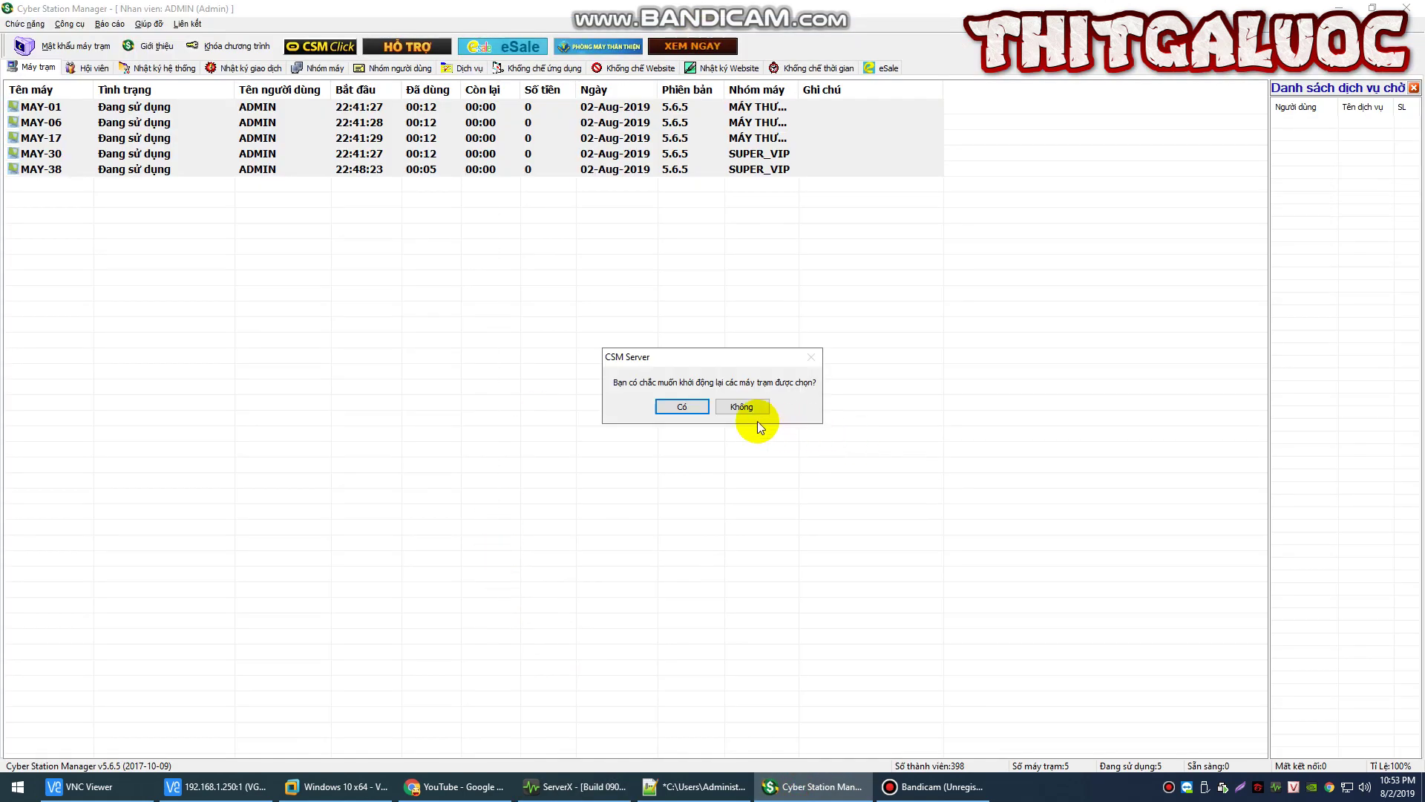
{"action": "left_click", "coordinate": [702, 406]}
Bring up the iCafe8 console in VMware and place a smaller Notepad++ window just below its workstation list
{"action": "key", "text": "alt+Tab"}
{"action": "left_click", "coordinate": [638, 396]}
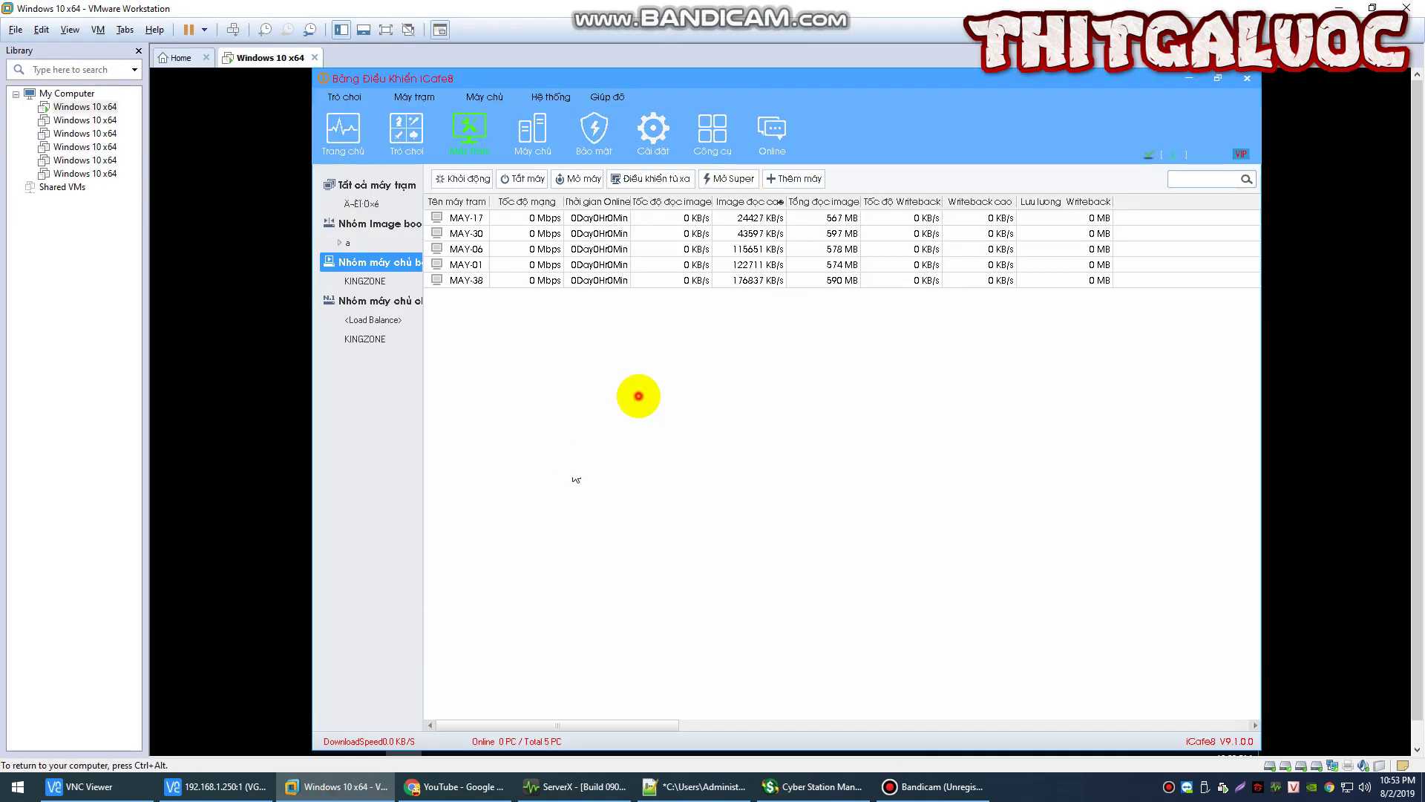
{"action": "left_click", "coordinate": [694, 786]}
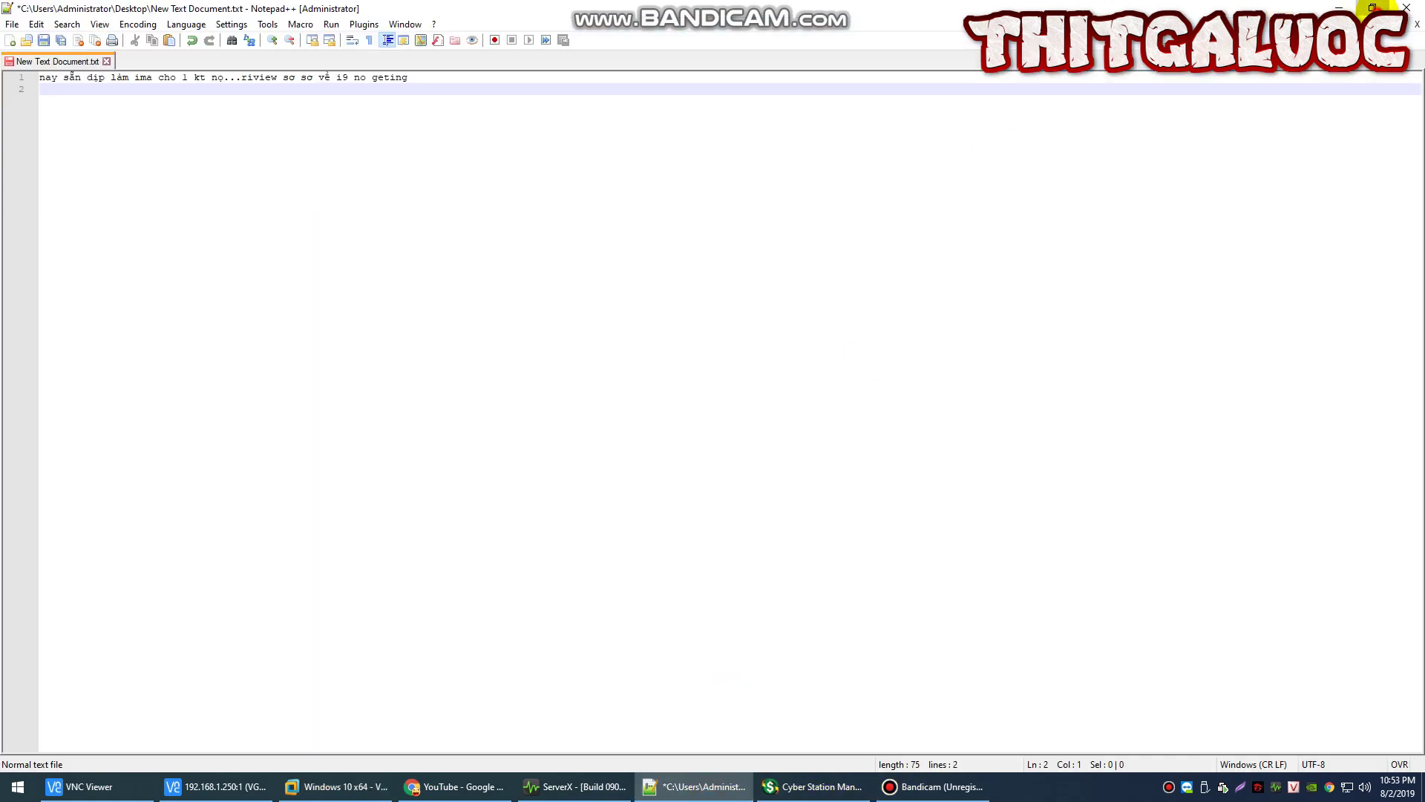
{"action": "left_click", "coordinate": [1372, 8]}
{"action": "left_click_drag", "start_coordinate": [590, 12], "coordinate": [1002, 326]}
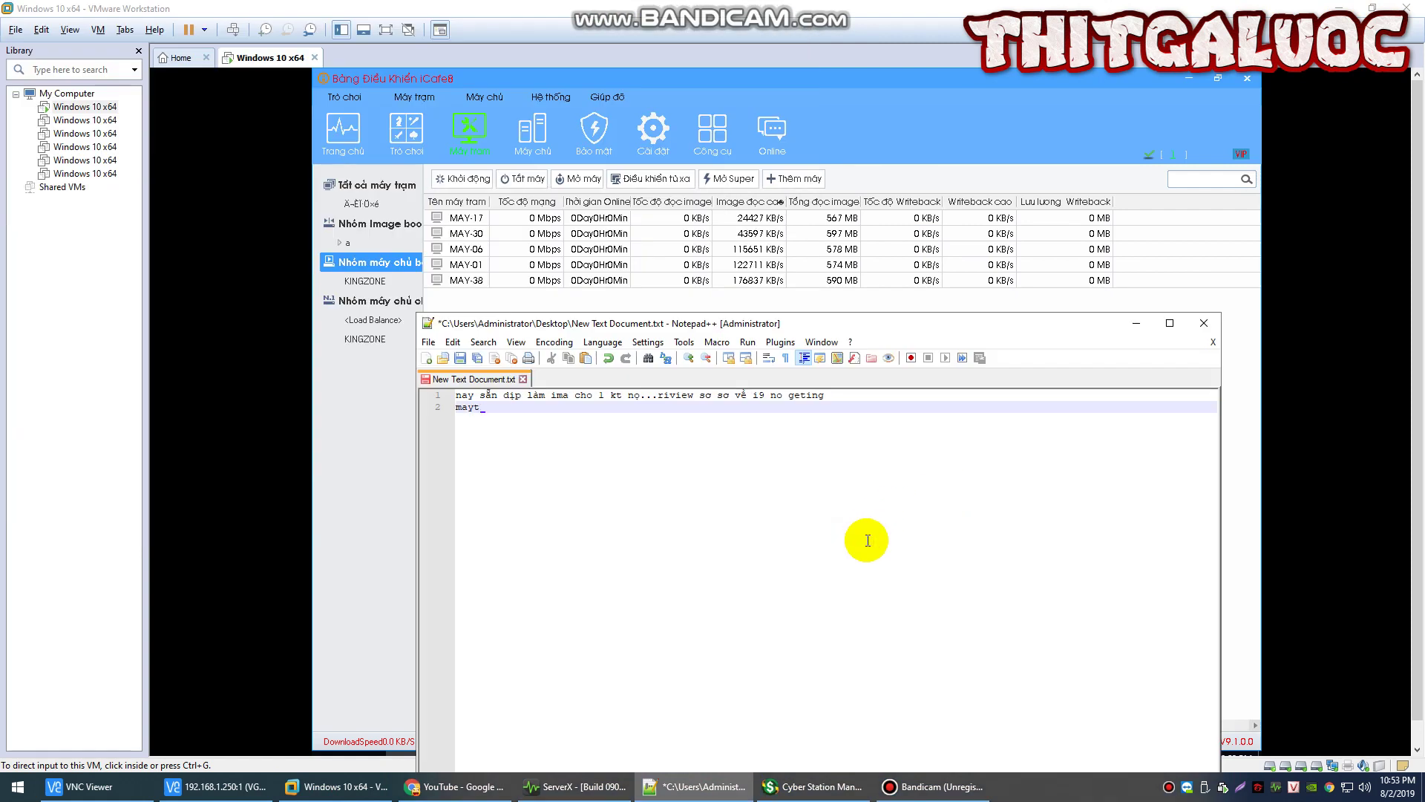
Write "máy ảo nên boot hơi lâu" as the second line of the note and begin a new line
{"action": "type", "text": "nen"}
{"action": "type", "text": " boot hơi laâu"}
{"action": "key", "text": "Return"}
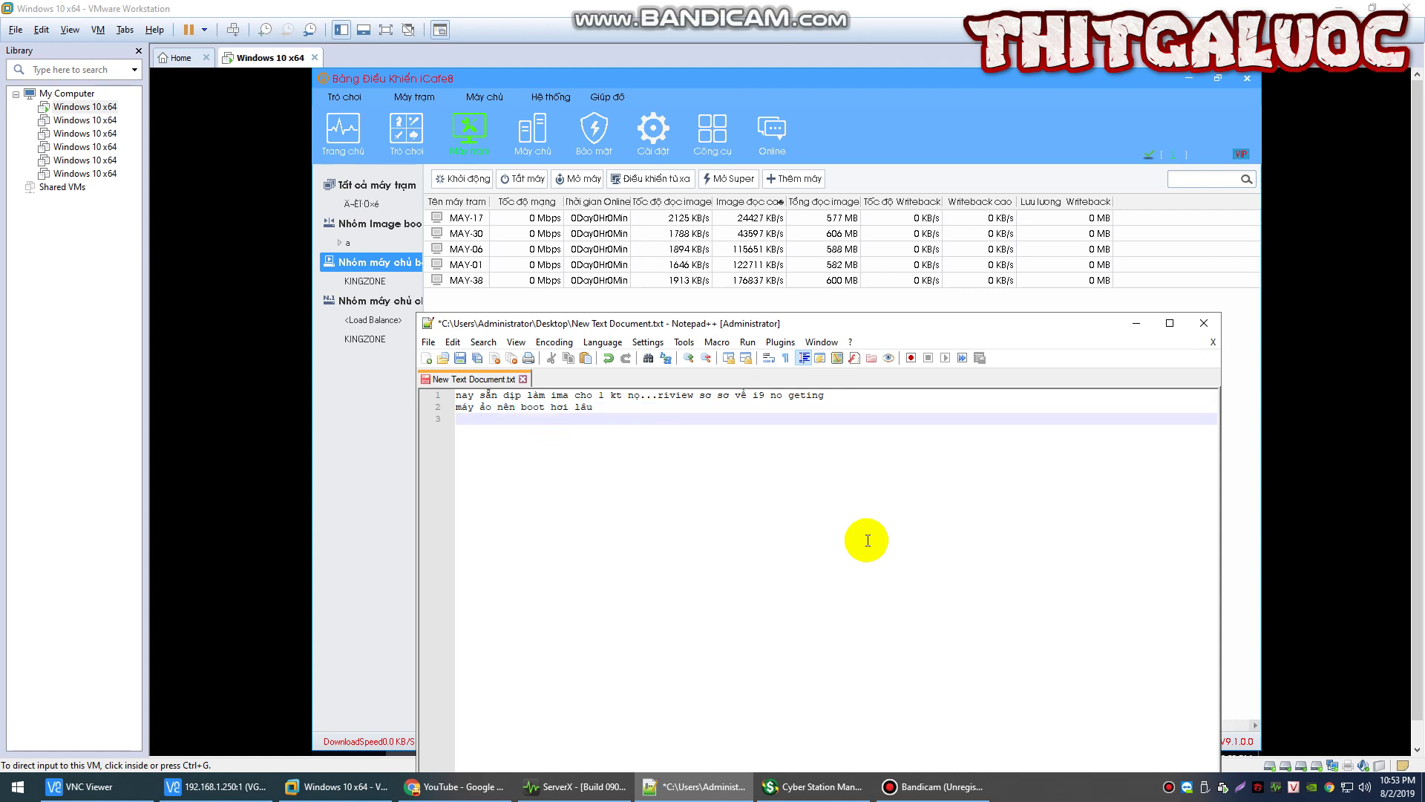
Add the line "nếu ai là kĩ thuật rành..thì chỉ cần nhìn sơ qua tốc độ read ima là có thể hiểu được geting hay ko"
{"action": "type", "text": "ne"}
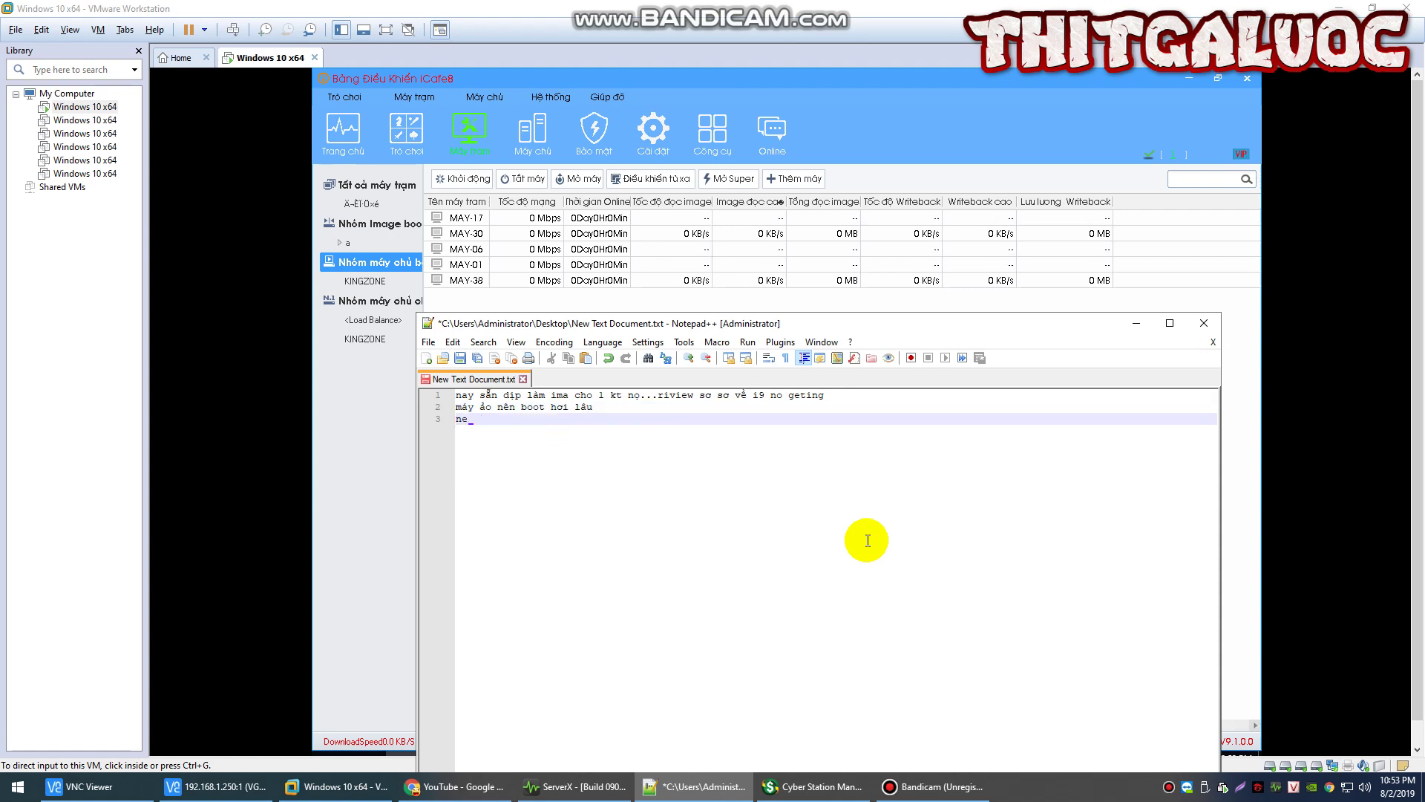
{"action": "type", "text": "ru ai là"}
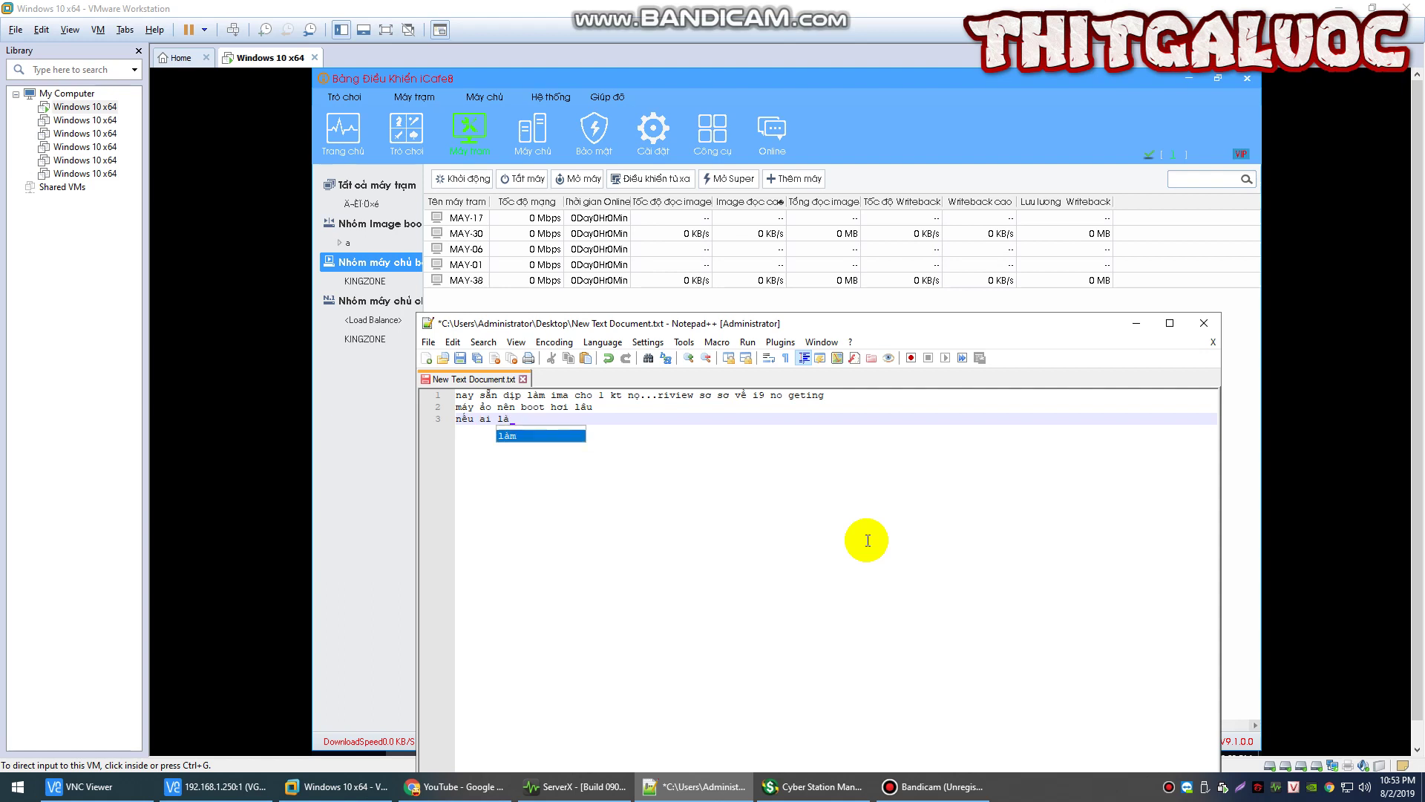
{"action": "type", "text": " ki t"}
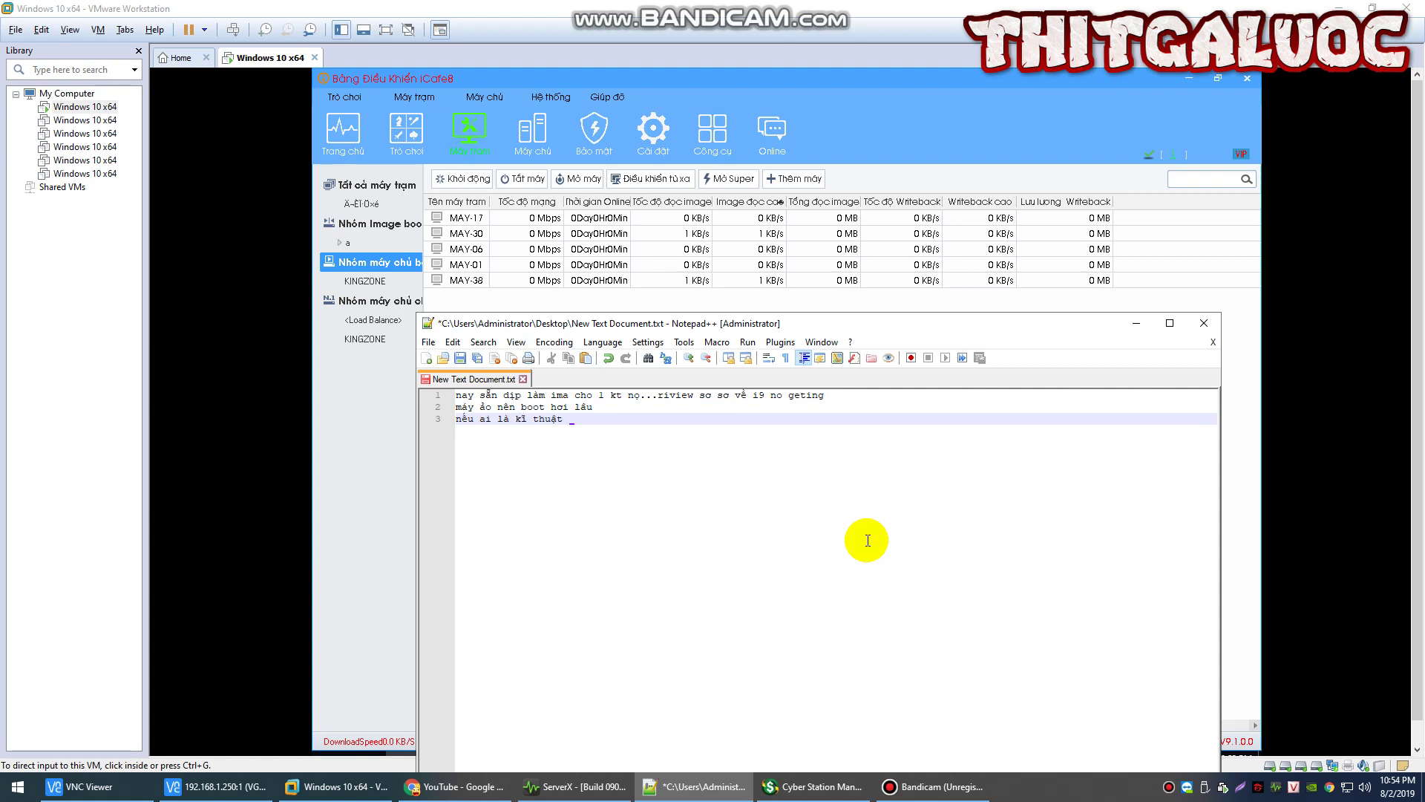
{"action": "type", "text": "huat.thi"}
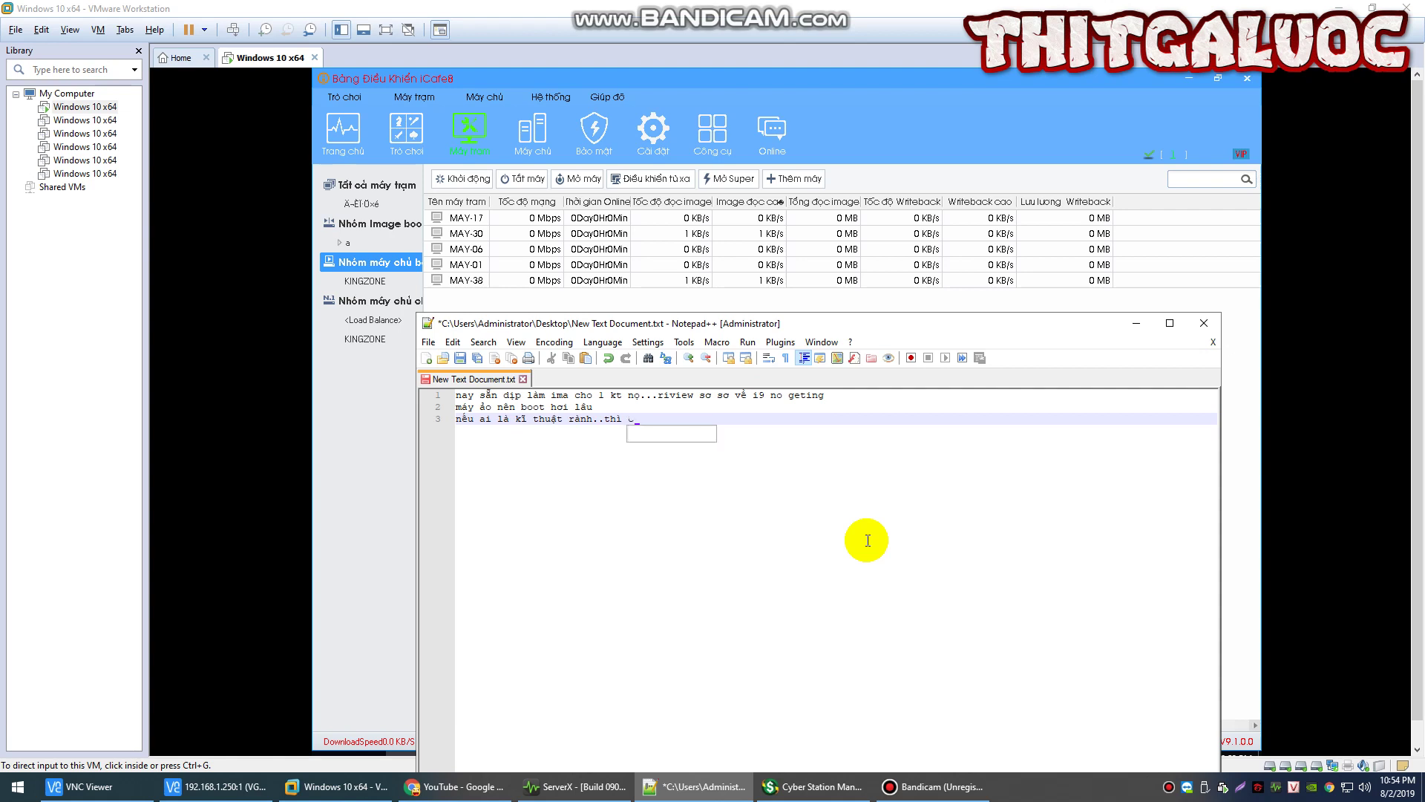
{"action": "type", "text": " nhìn sơ qua tốc độ rad"}
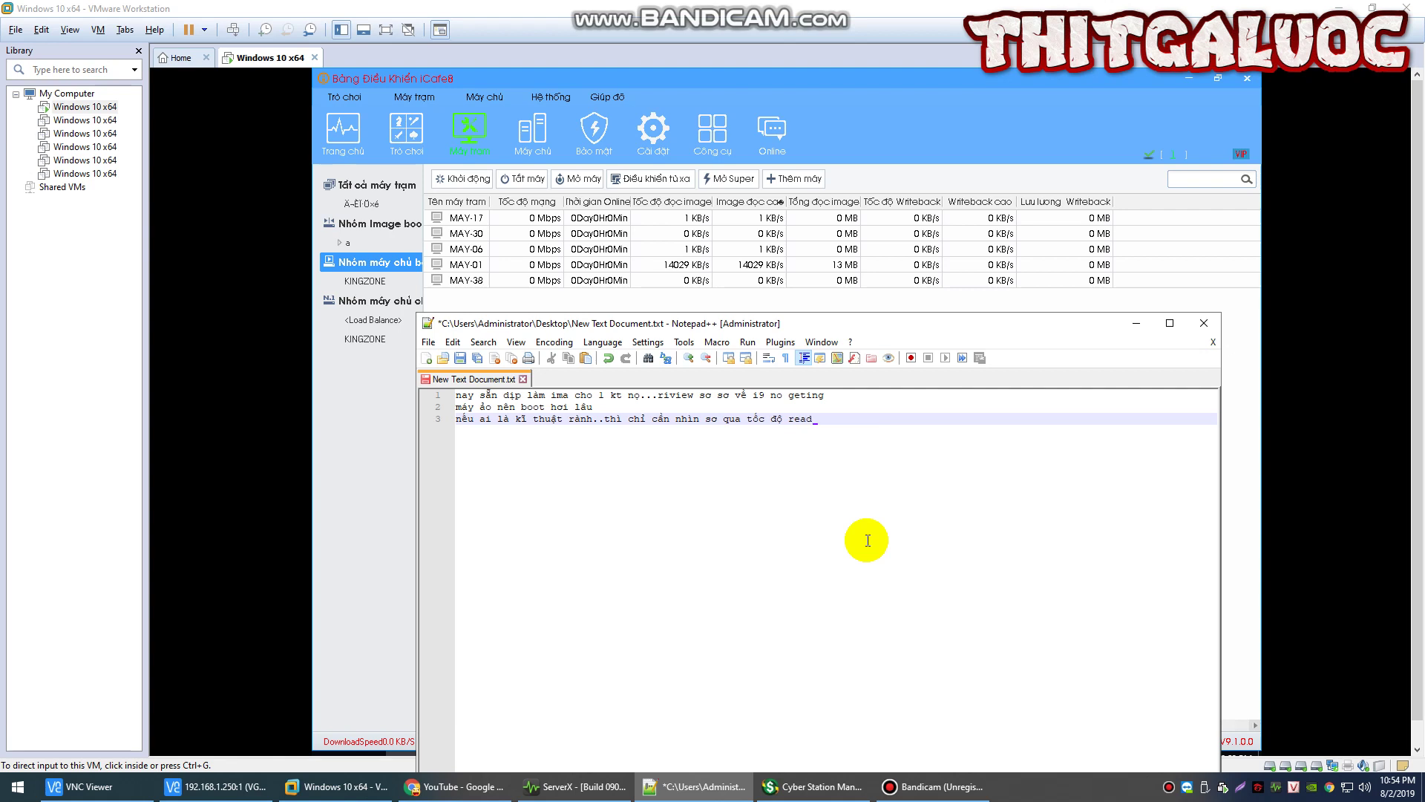
{"action": "type", "text": " ima là có thể "}
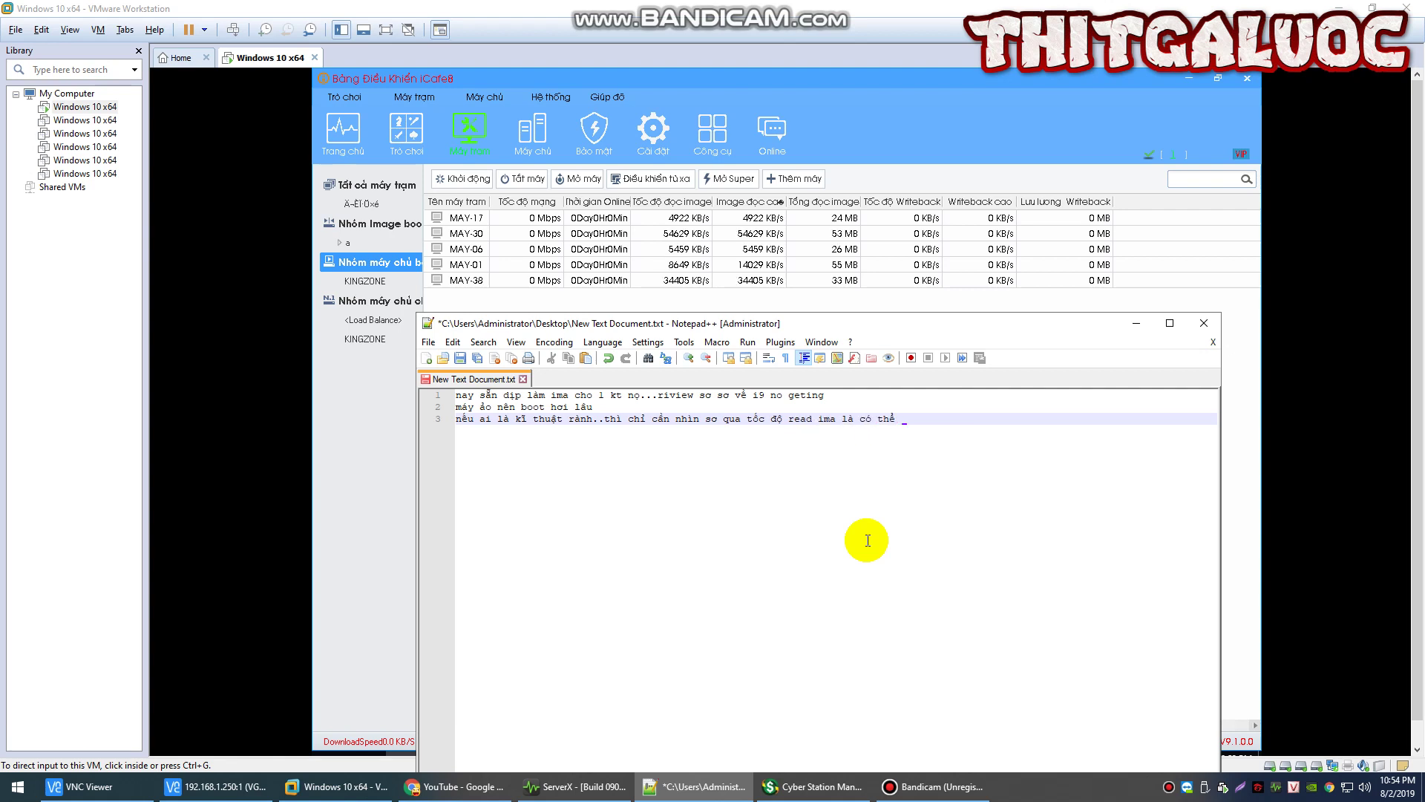
{"action": "type", "text": "hiêu"}
{"action": "type", "text": " đuoc geting hay k"}
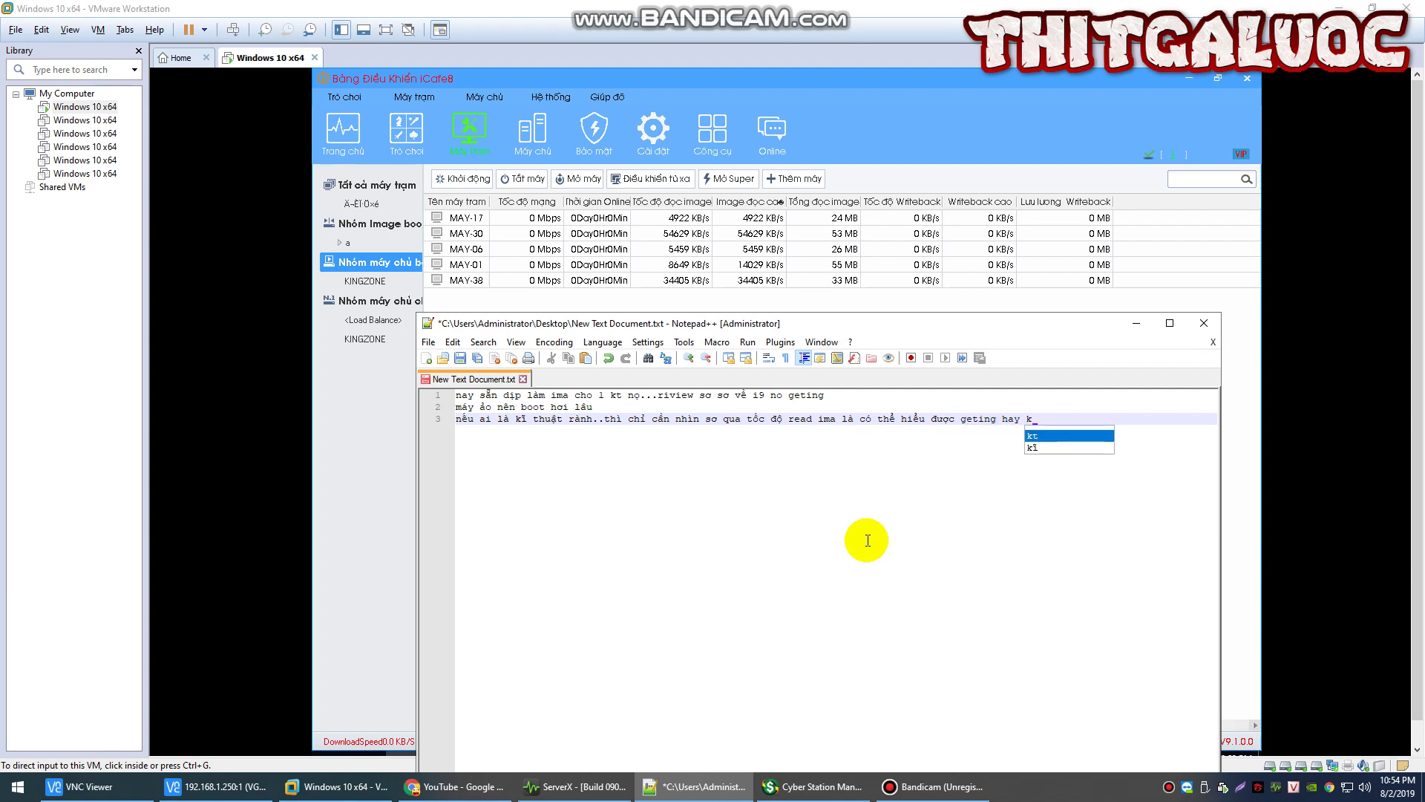
{"action": "type", "text": "o"}
{"action": "key", "text": "Return"}
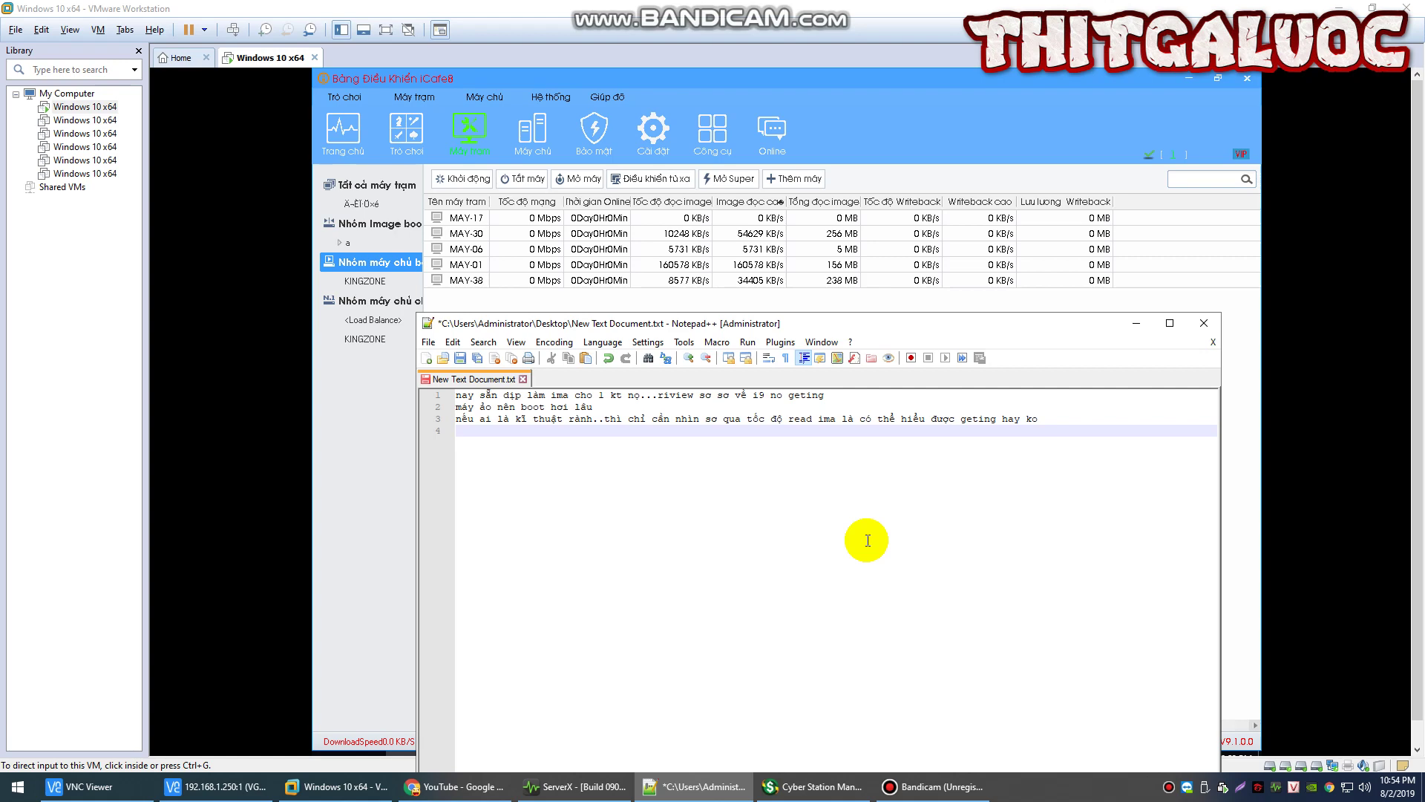
Switch to Cyber Station Manager and log the ready workstations MAY-30 and MAY-38 in with ADMIN rights
{"action": "left_click", "coordinate": [811, 793]}
{"action": "left_click", "coordinate": [812, 792]}
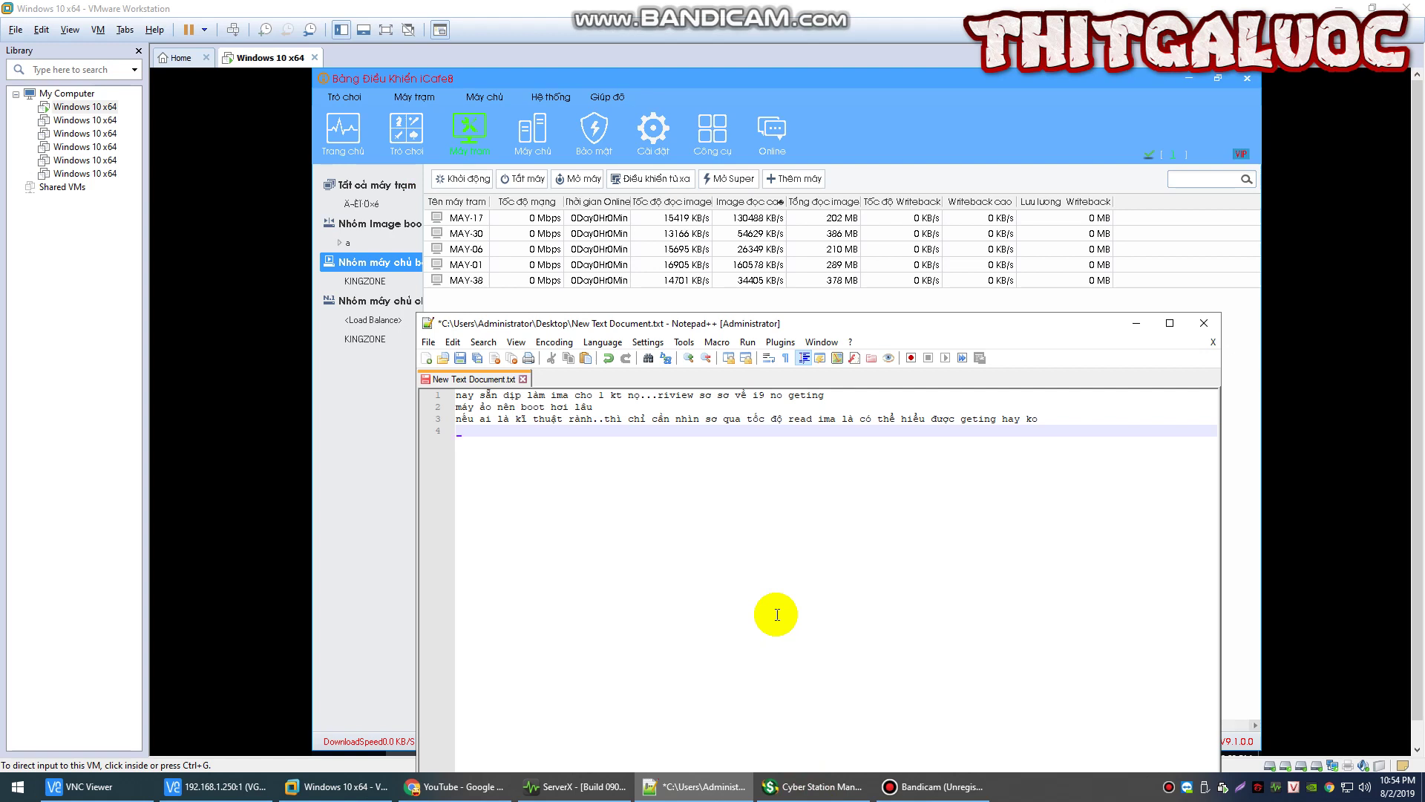
{"action": "left_click", "coordinate": [801, 787]}
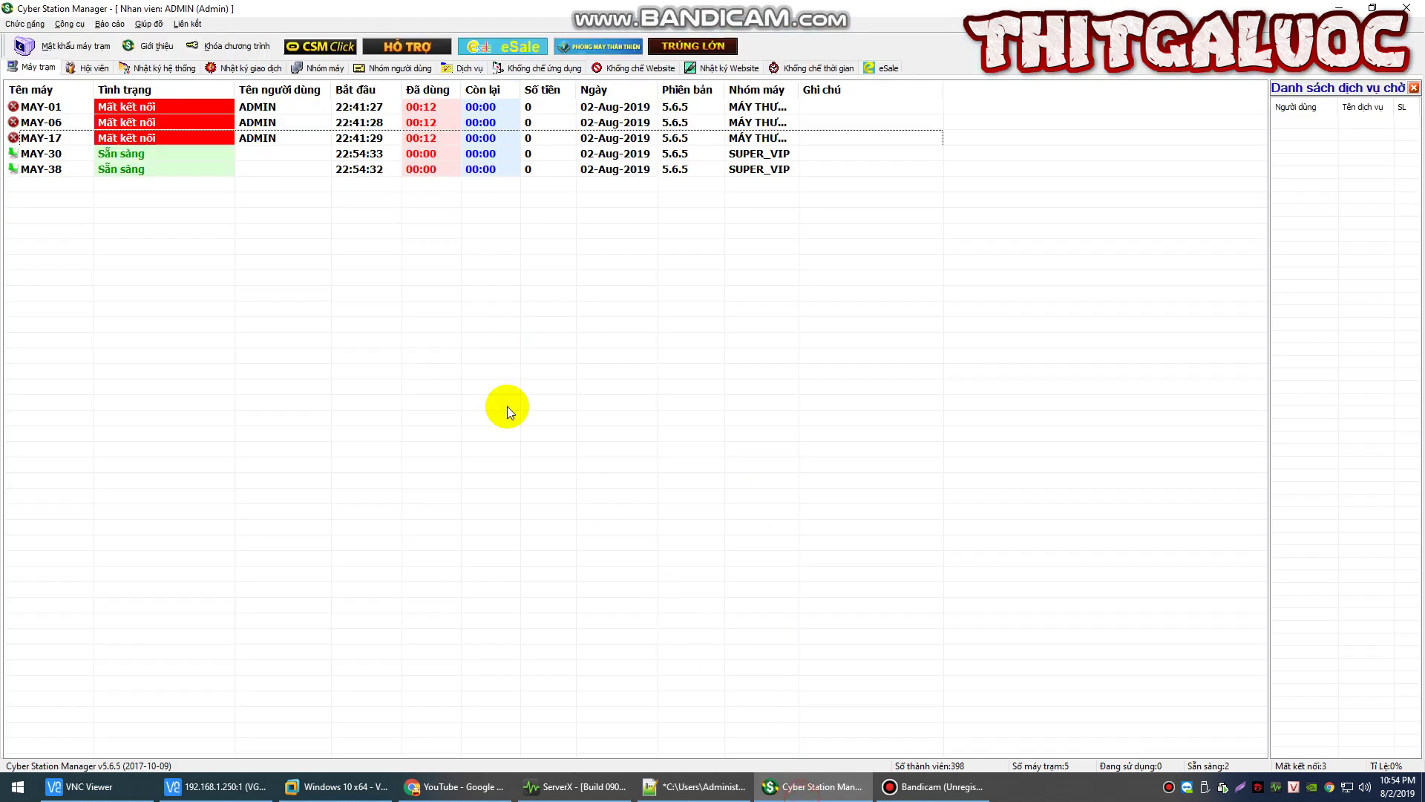
{"action": "right_click", "coordinate": [347, 143]}
{"action": "mouse_move", "coordinate": [477, 446]}
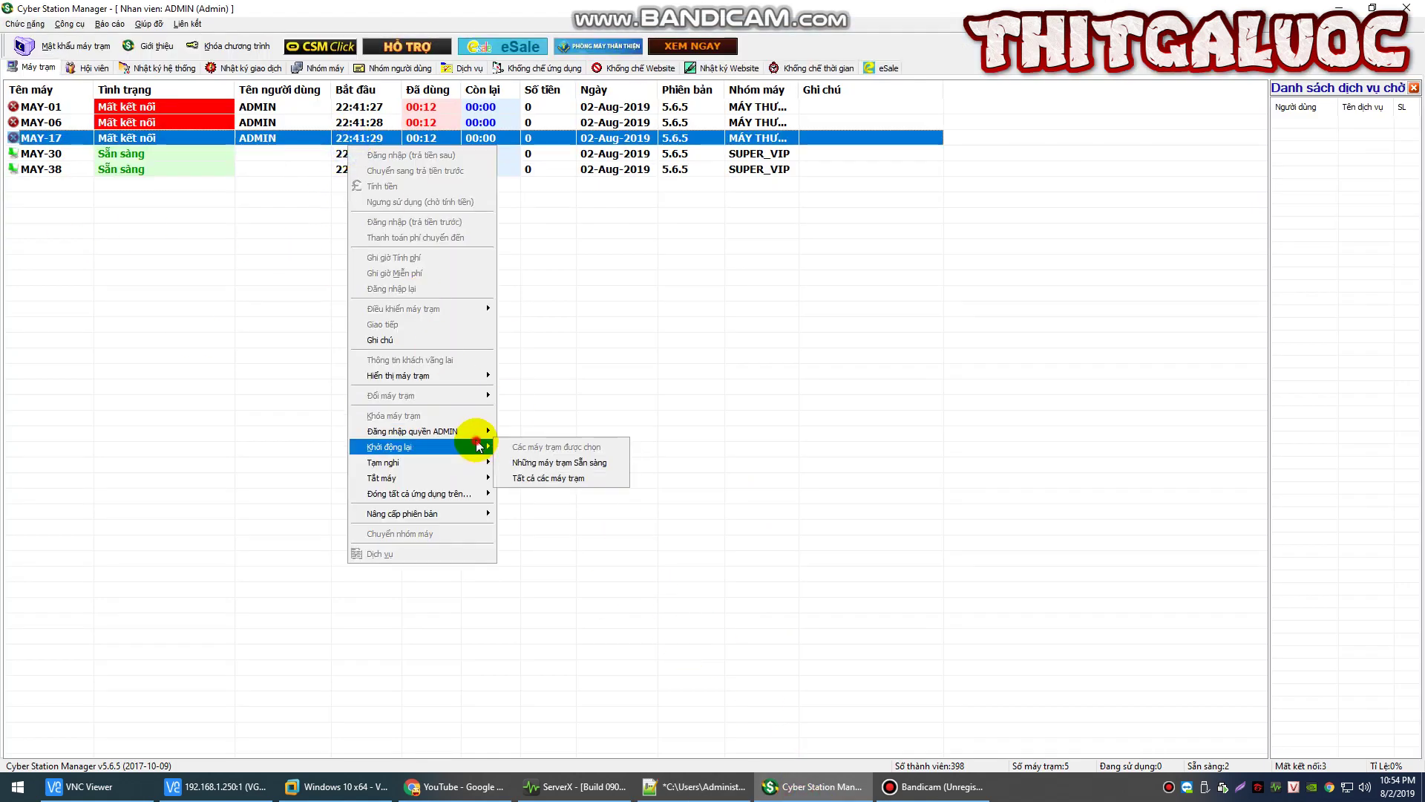
{"action": "left_click", "coordinate": [549, 461]}
{"action": "left_click", "coordinate": [684, 403]}
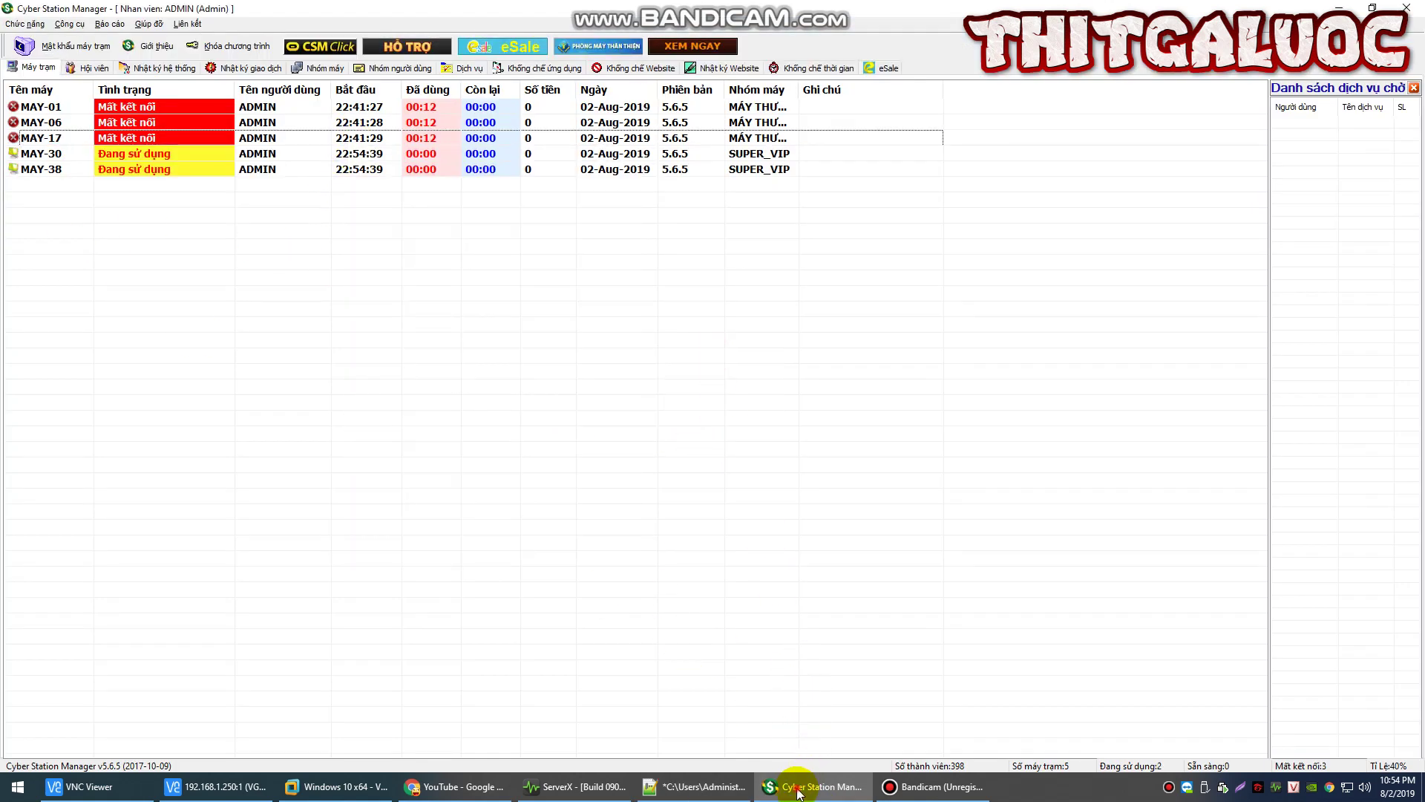
{"action": "left_click", "coordinate": [798, 788]}
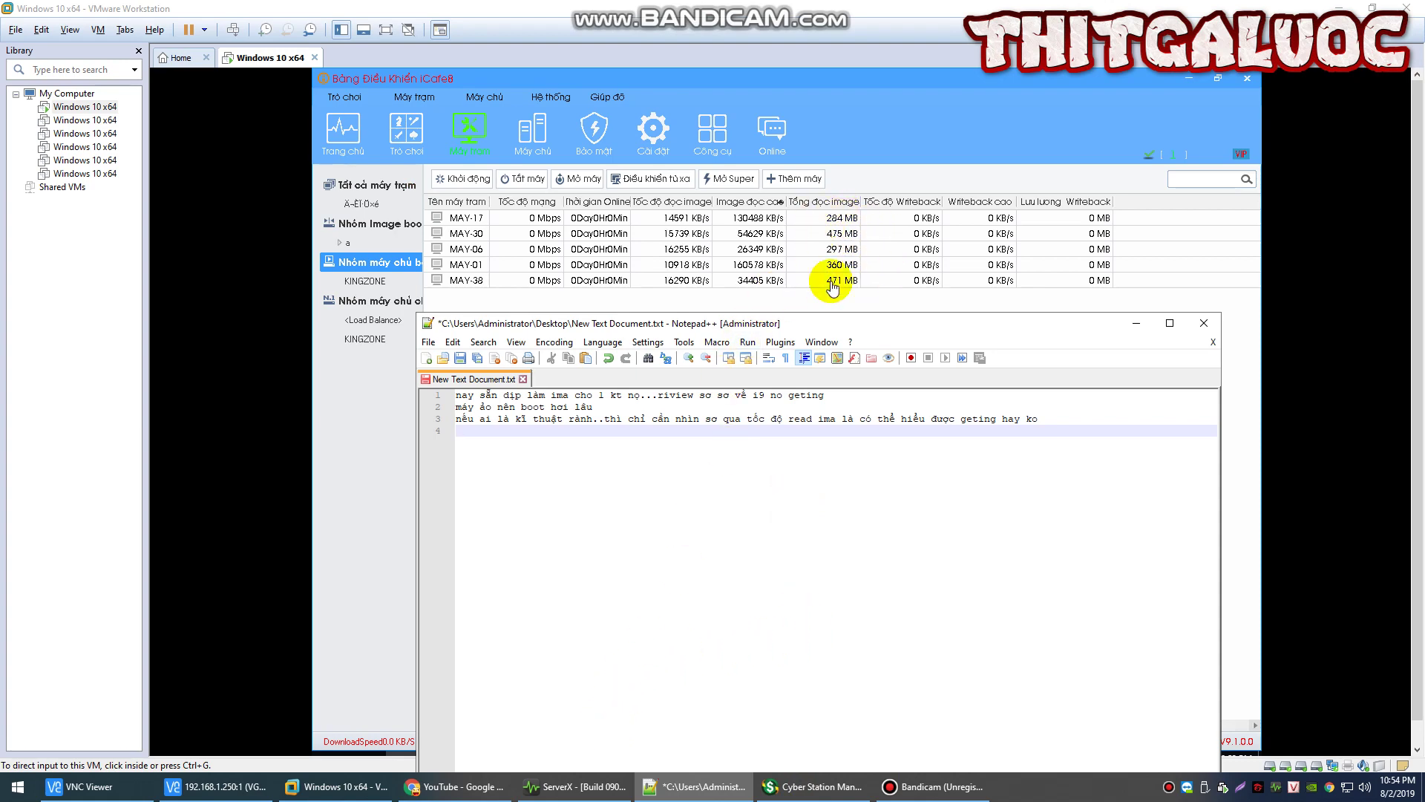
Return to Cyber Station Manager and log the ready workstation MAY-01 in with ADMIN rights
{"action": "left_click", "coordinate": [811, 787]}
{"action": "right_click", "coordinate": [417, 138]}
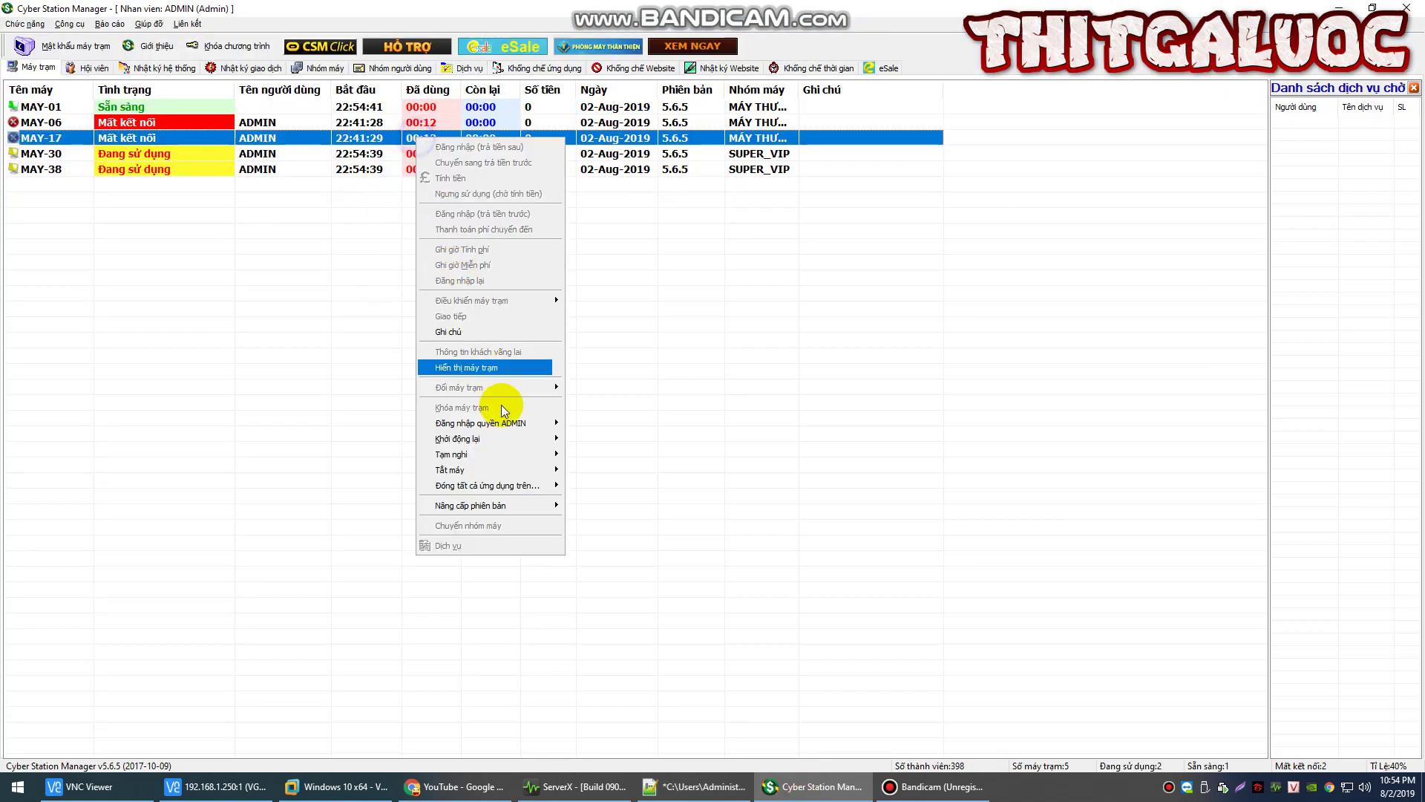
{"action": "mouse_move", "coordinate": [504, 422]}
{"action": "left_click", "coordinate": [600, 429]}
{"action": "left_click", "coordinate": [683, 407]}
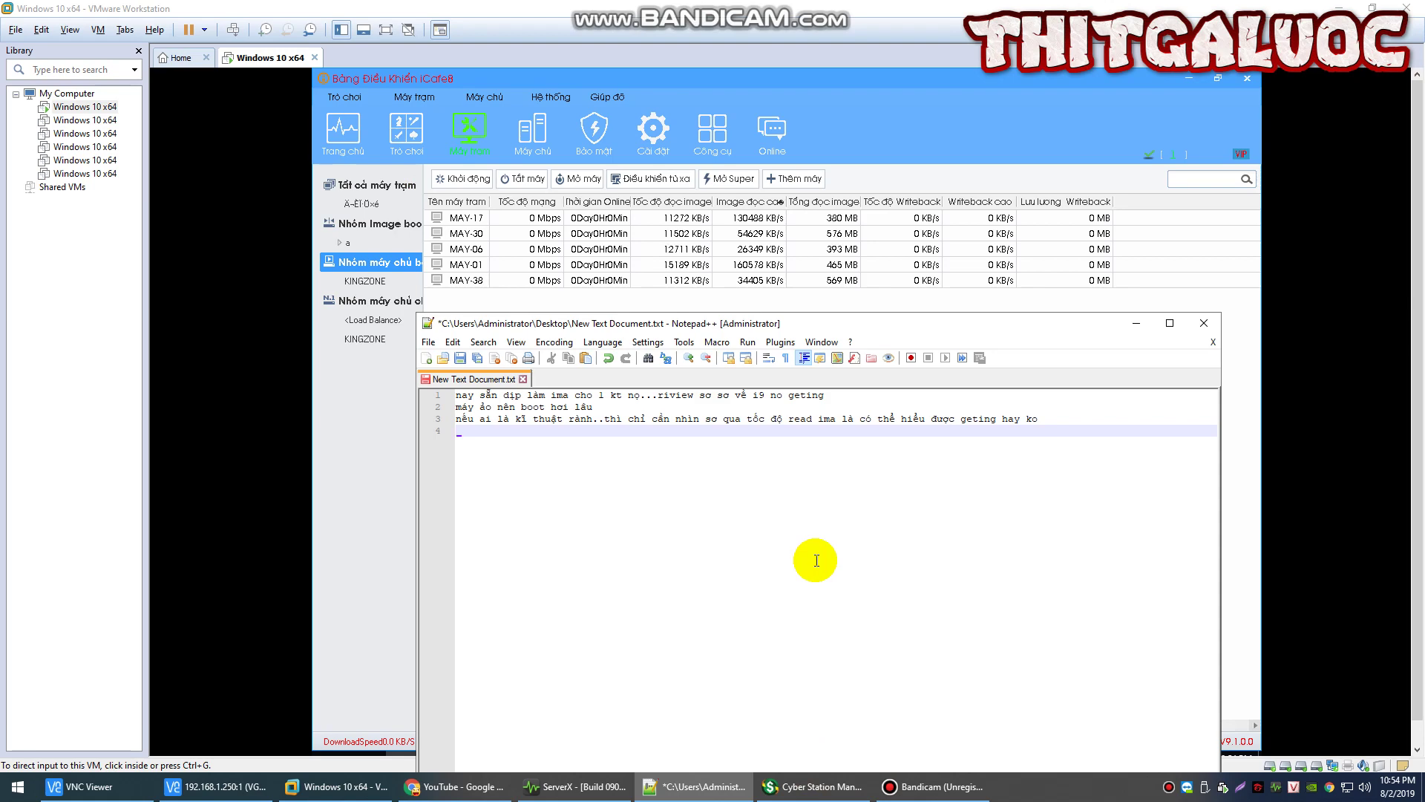
Return to Cyber Station Manager and log the remaining ready workstations MAY-06 and MAY-17 in with ADMIN rights
{"action": "left_click", "coordinate": [811, 787]}
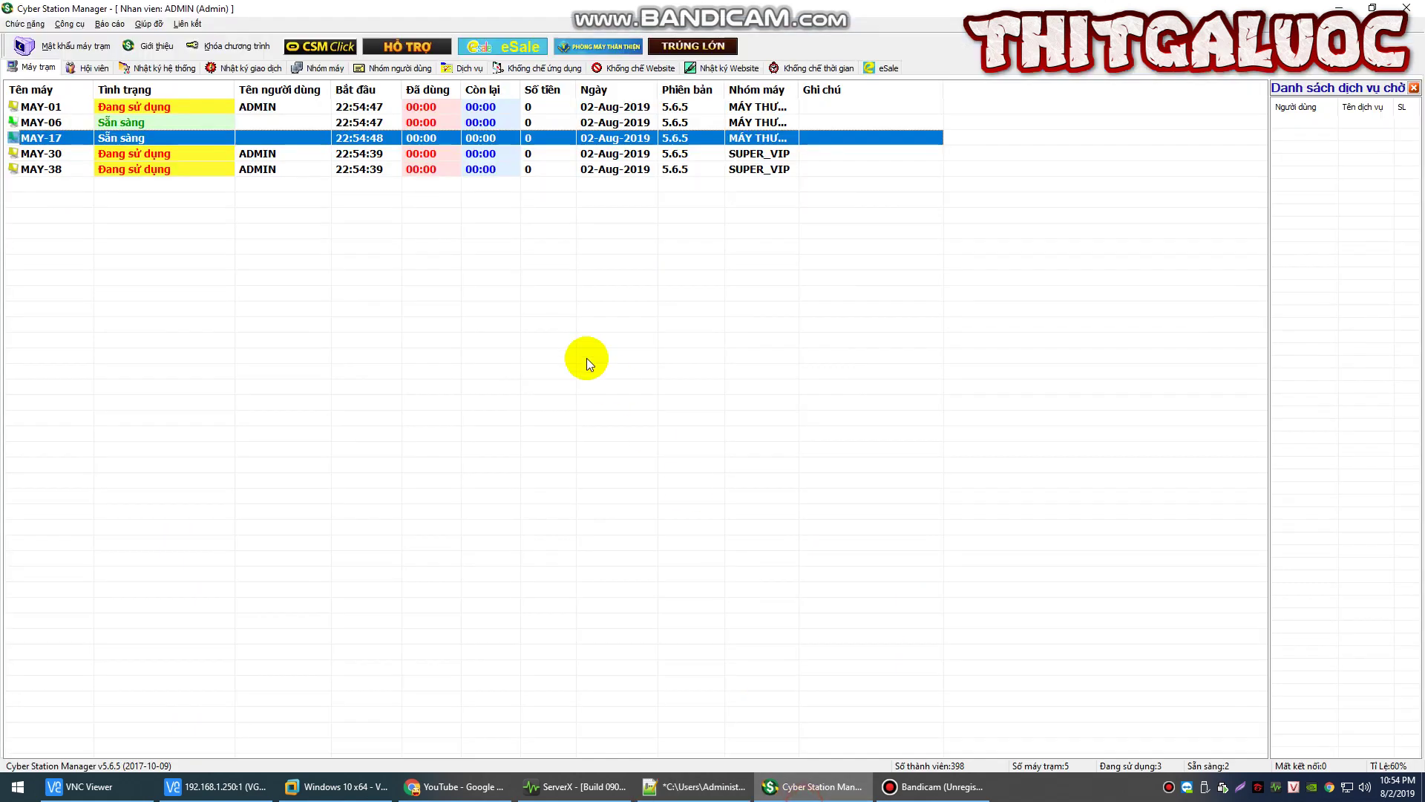
{"action": "right_click", "coordinate": [525, 154]}
{"action": "mouse_move", "coordinate": [668, 443]}
{"action": "left_click", "coordinate": [748, 440]}
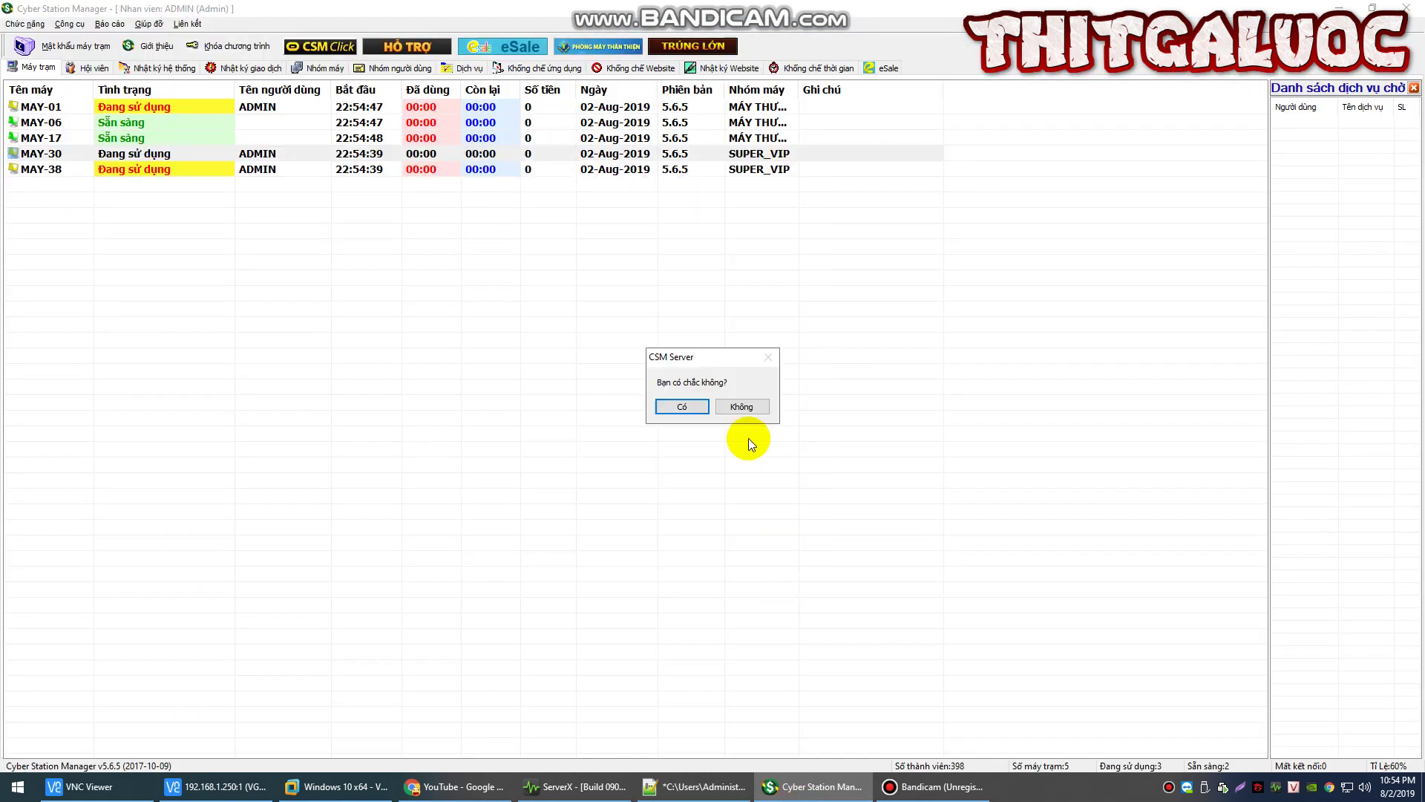
{"action": "key", "text": "Return"}
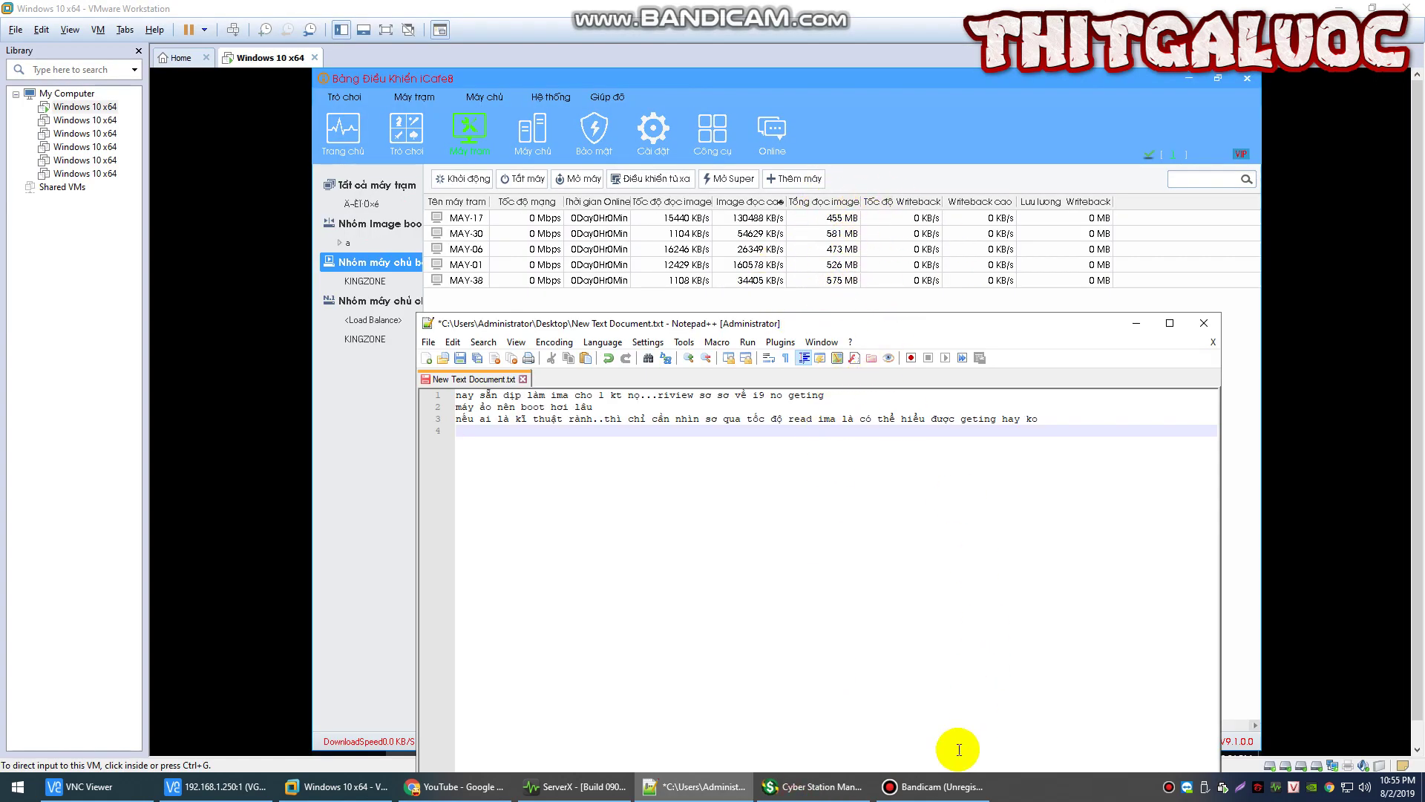
Add the line "trên đây gồm cấu hình h61 h81 là giga và msi h110" to the text document
{"action": "left_click", "coordinate": [660, 541]}
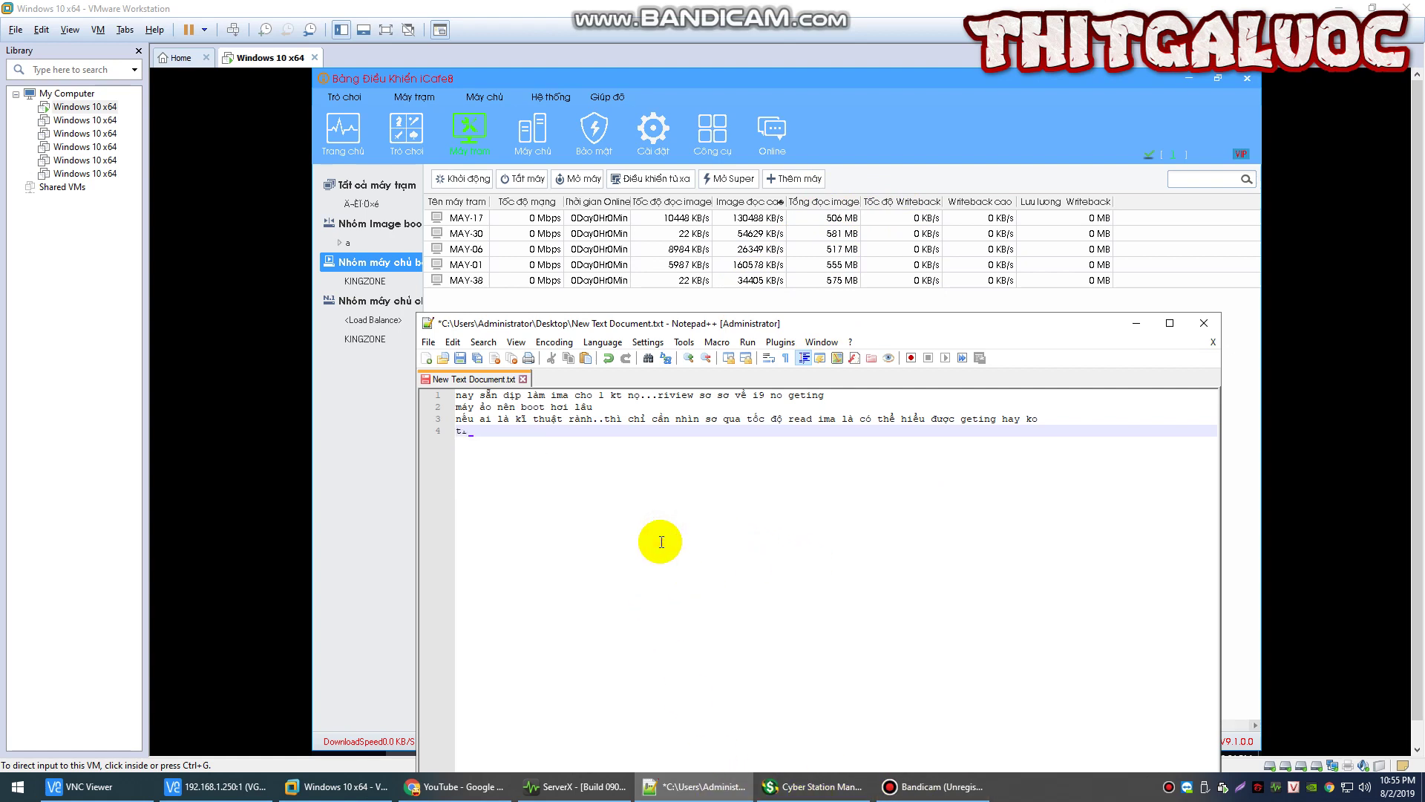
{"action": "type", "text": "trên đây gồm"}
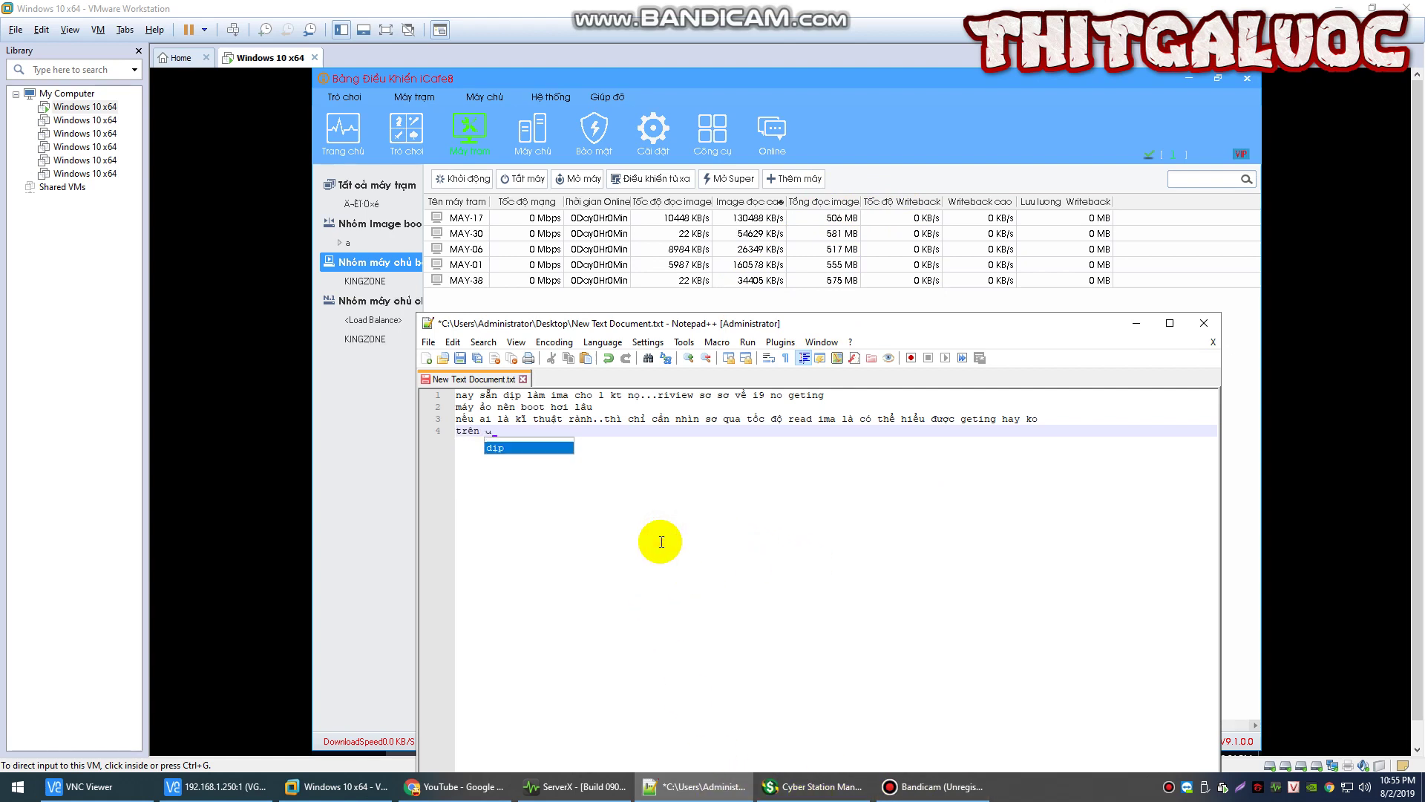
{"action": "type", "text": " cau"}
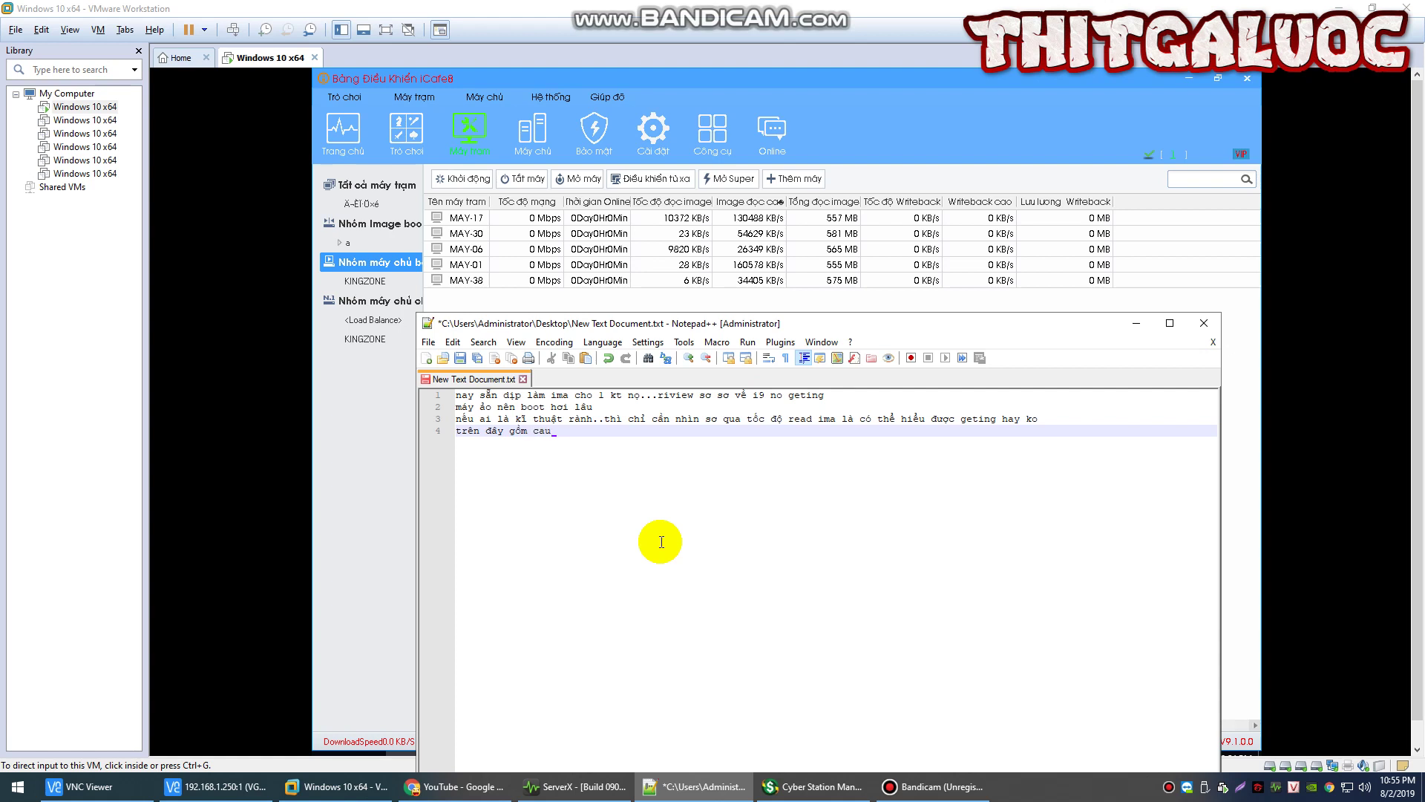
{"action": "type", "text": "as hình h61 "}
{"action": "type", "text": "h81 h1."}
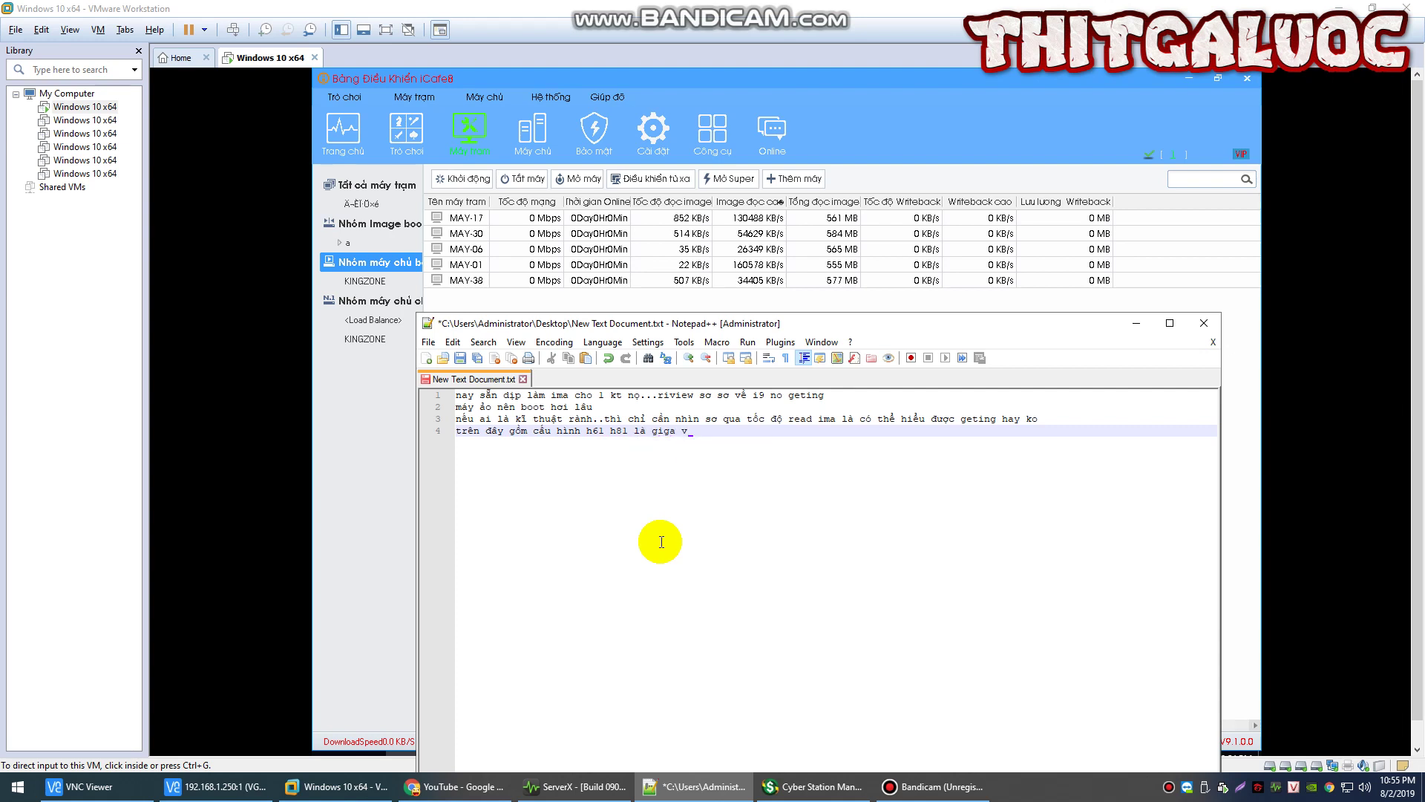
{"action": "type", "text": "h110"}
{"action": "key", "text": "Return"}
Add the line "vga gồm có msi 470 gtx 650 và gtx 750ti" below the mainboard note
{"action": "type", "text": "vga gom co"}
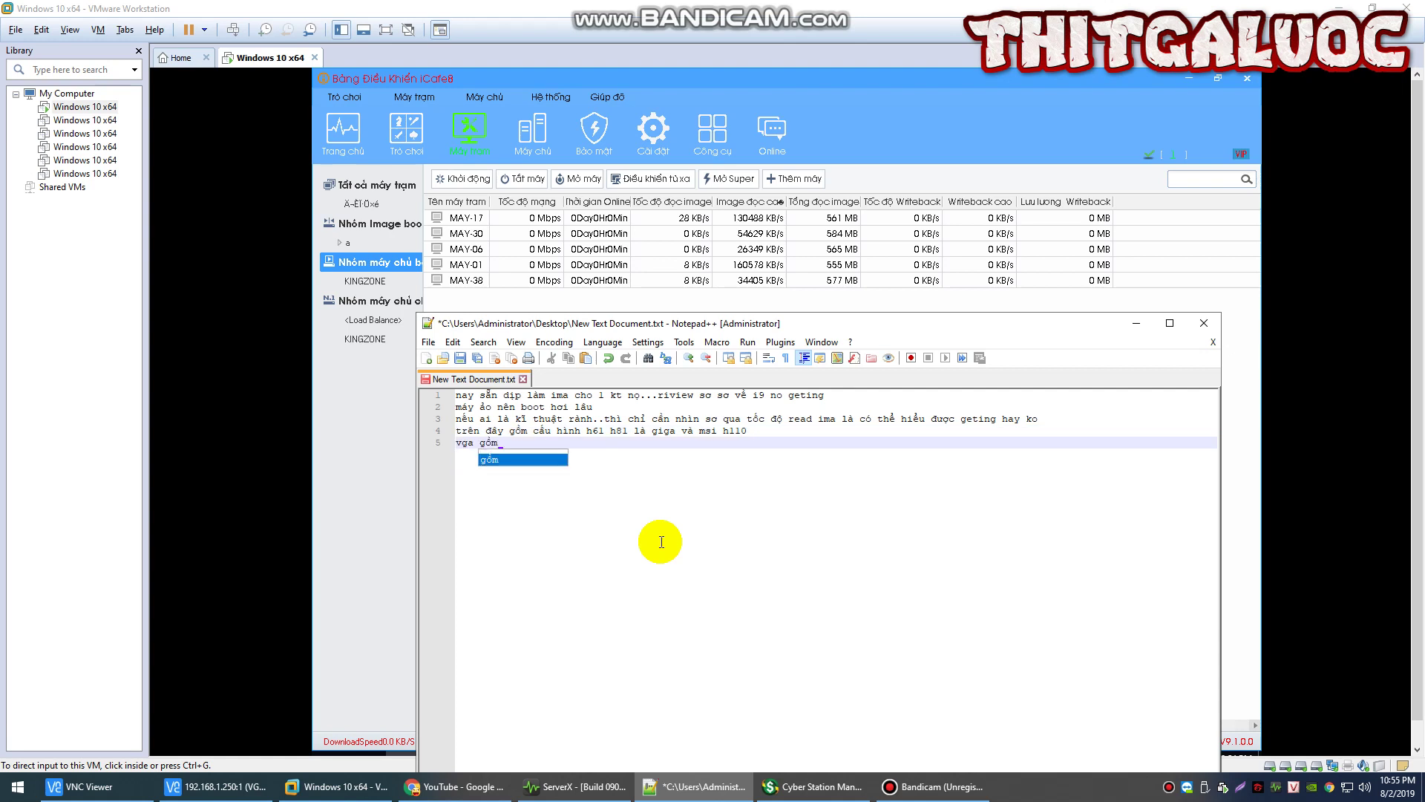
{"action": "type", "text": " msi 4"}
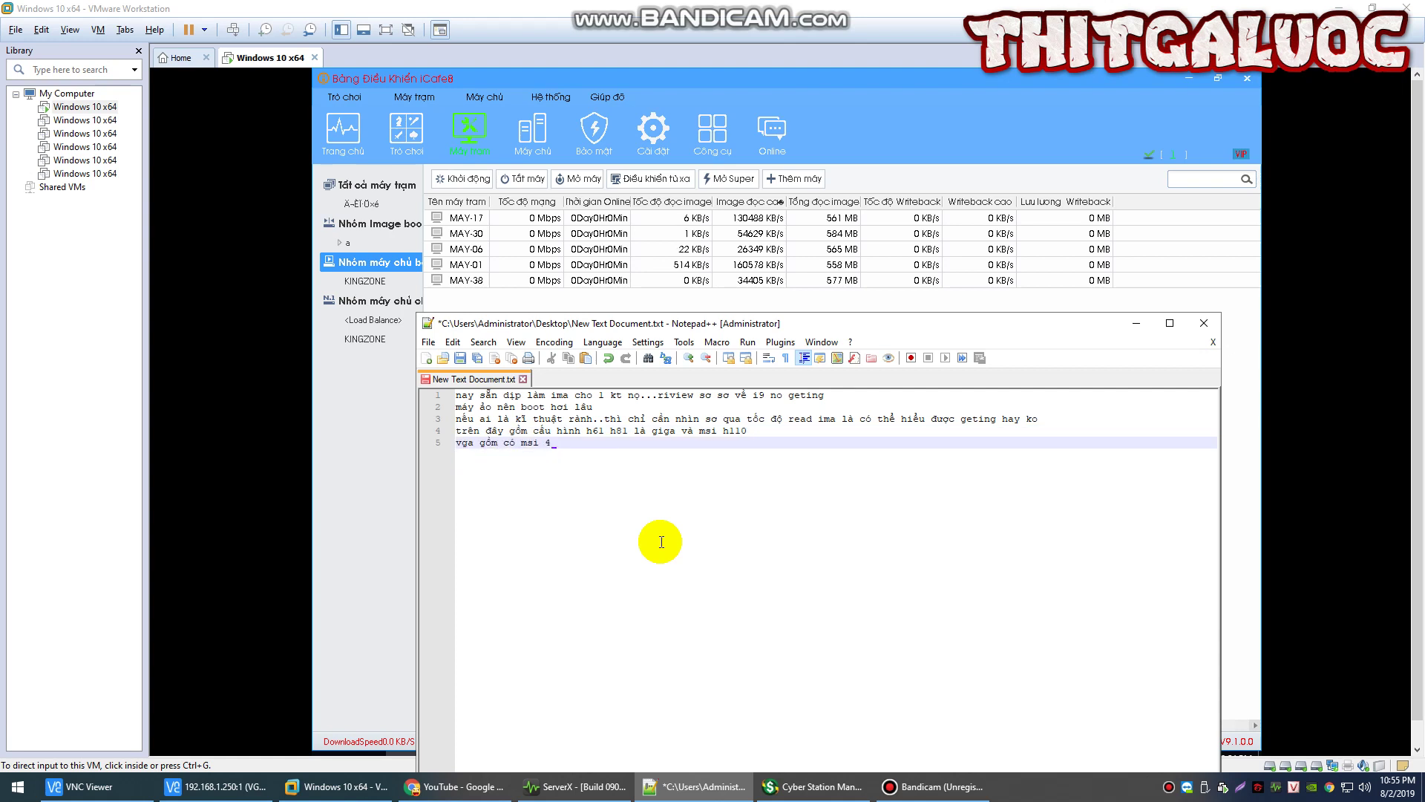
{"action": "type", "text": "70 gta"}
{"action": "type", "text": " gtx 750ti"}
Review the workstations in Cyber Station Manager, and check their CPU, GPU and mainboard details in ServerX
{"action": "left_click", "coordinate": [821, 781]}
{"action": "left_click_drag", "start_coordinate": [479, 364], "coordinate": [710, 11]}
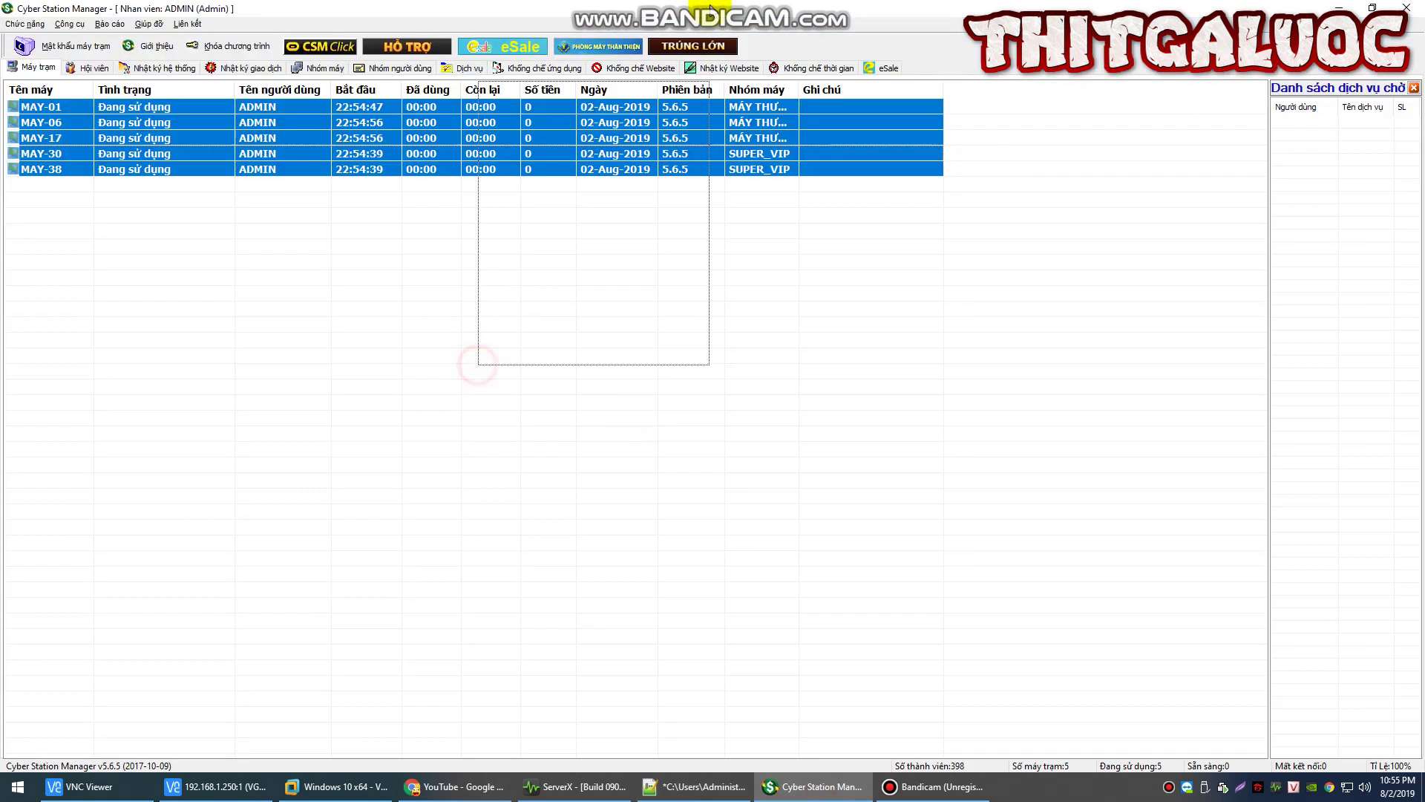
{"action": "left_click", "coordinate": [576, 786]}
{"action": "left_click", "coordinate": [539, 524]}
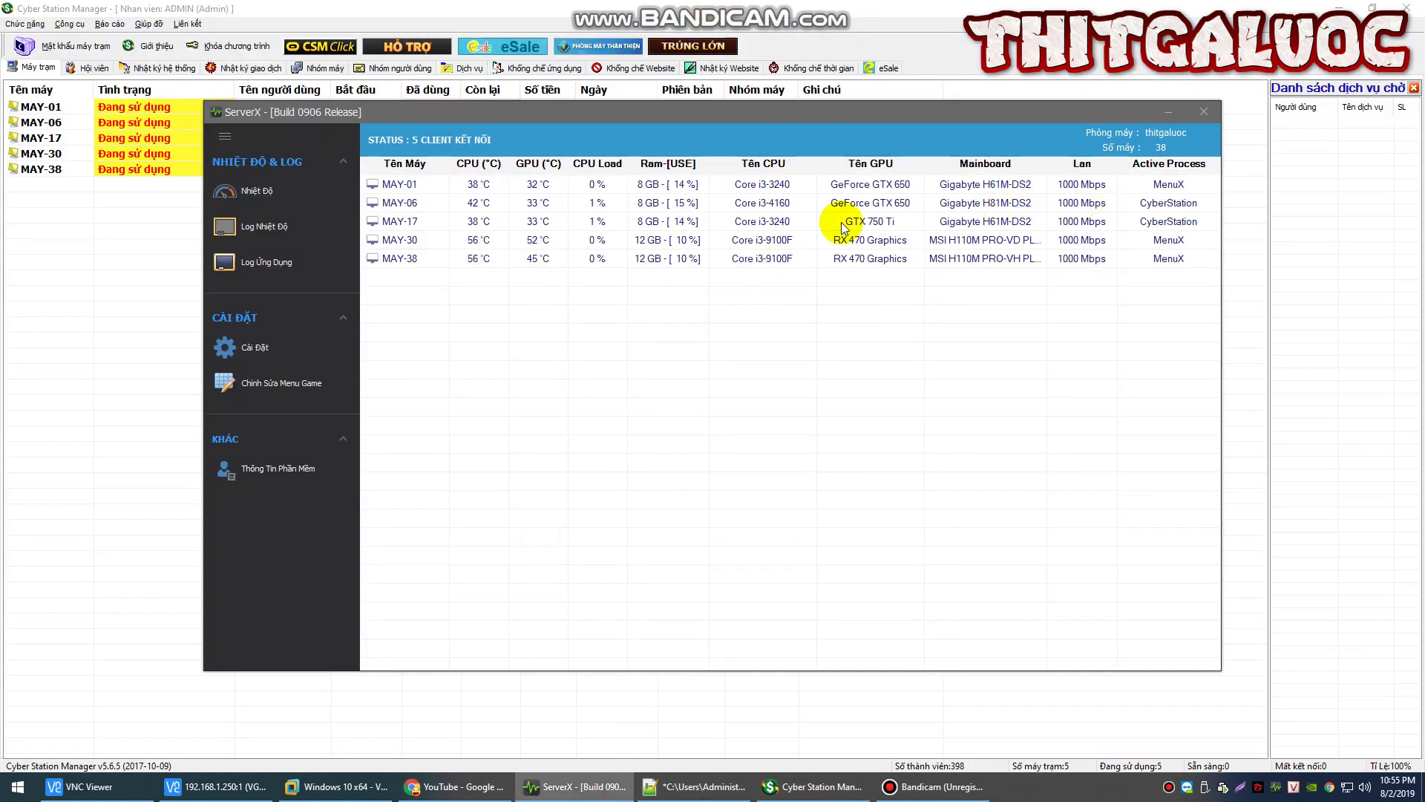
Return to Notepad++ and add the lines "check từng máy nhé" and "no geting driver sound luôn nhé"
{"action": "key", "text": "alt+Tab"}
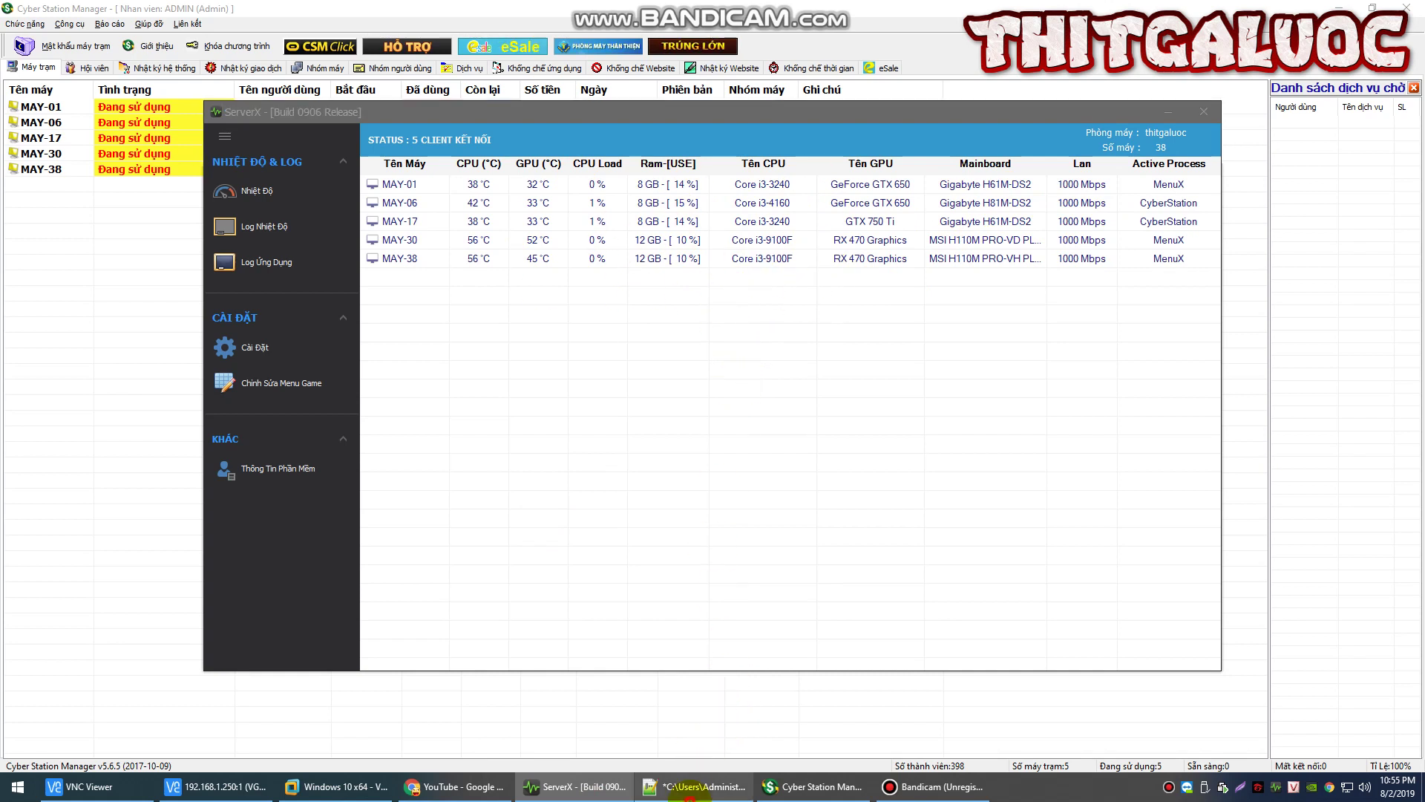
{"action": "type", "text": "check tun"}
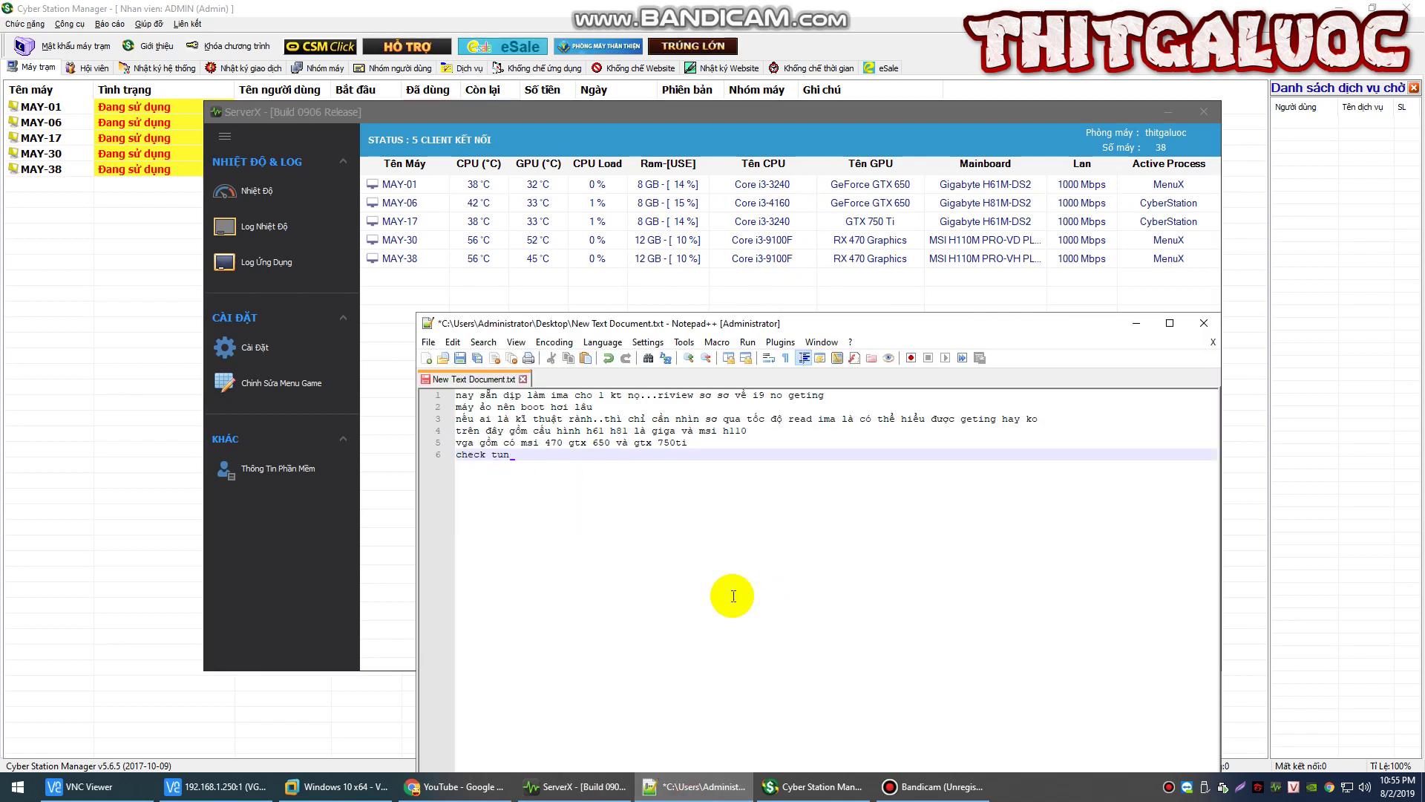
{"action": "type", "text": "g may nhé"}
{"action": "key", "text": "Return"}
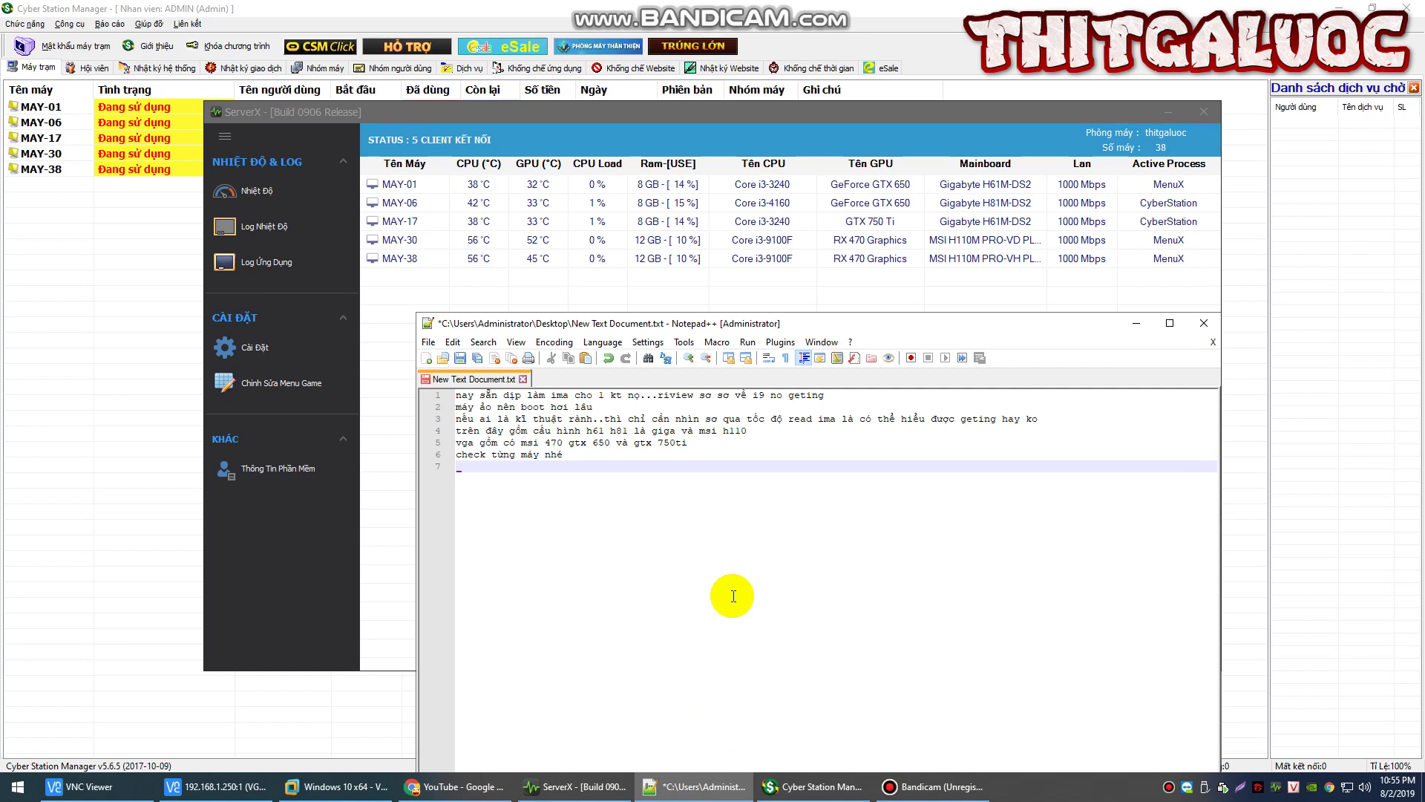
{"action": "type", "text": "no geting driver sound luo"}
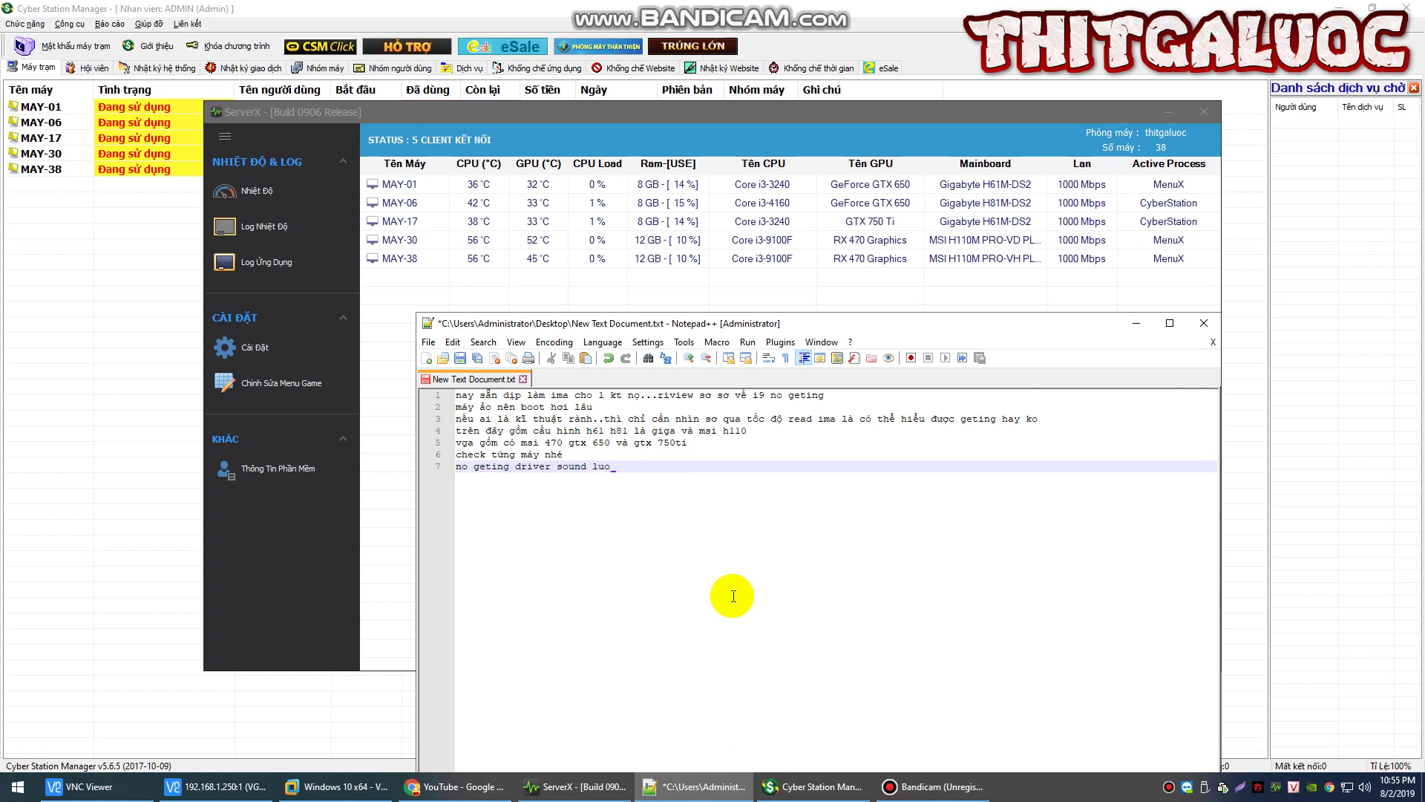
{"action": "key", "text": "BackSpace"}
{"action": "type", "text": "ôn nhé"}
{"action": "key", "text": "Return"}
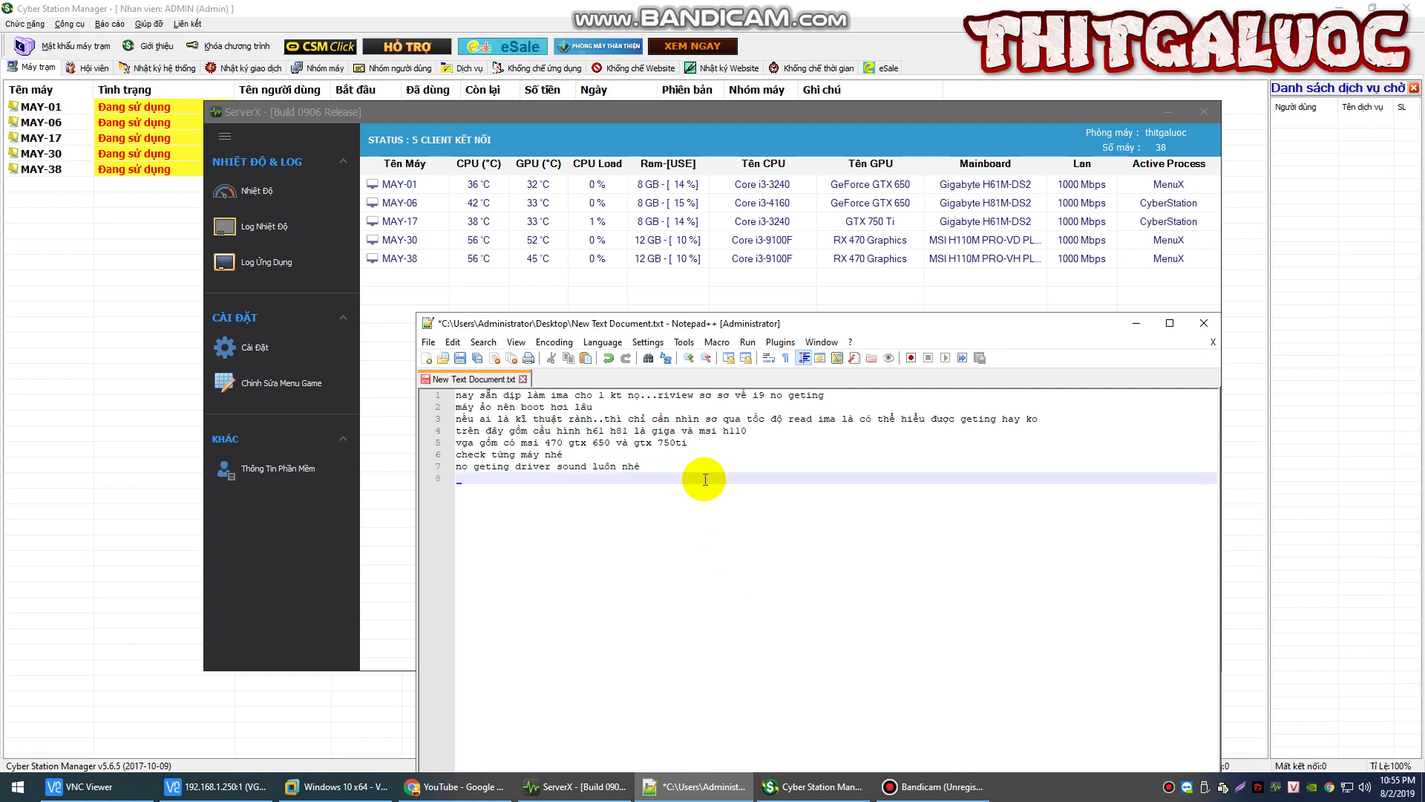
Switch to Cyber Station Manager, open the screen of workstation MAY-01 and enable remote control of it
{"action": "left_click", "coordinate": [136, 104]}
{"action": "right_click", "coordinate": [126, 104]}
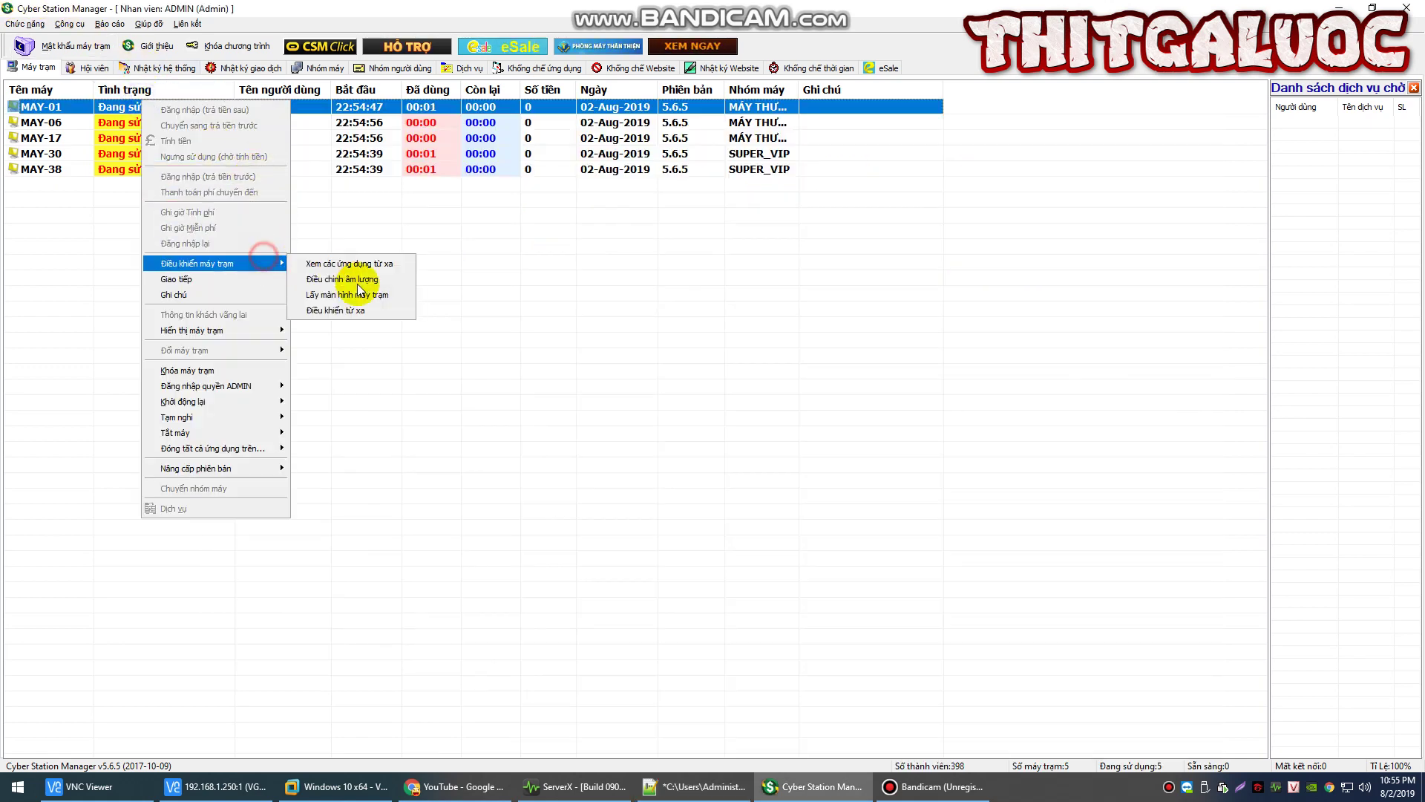
{"action": "left_click", "coordinate": [327, 276]}
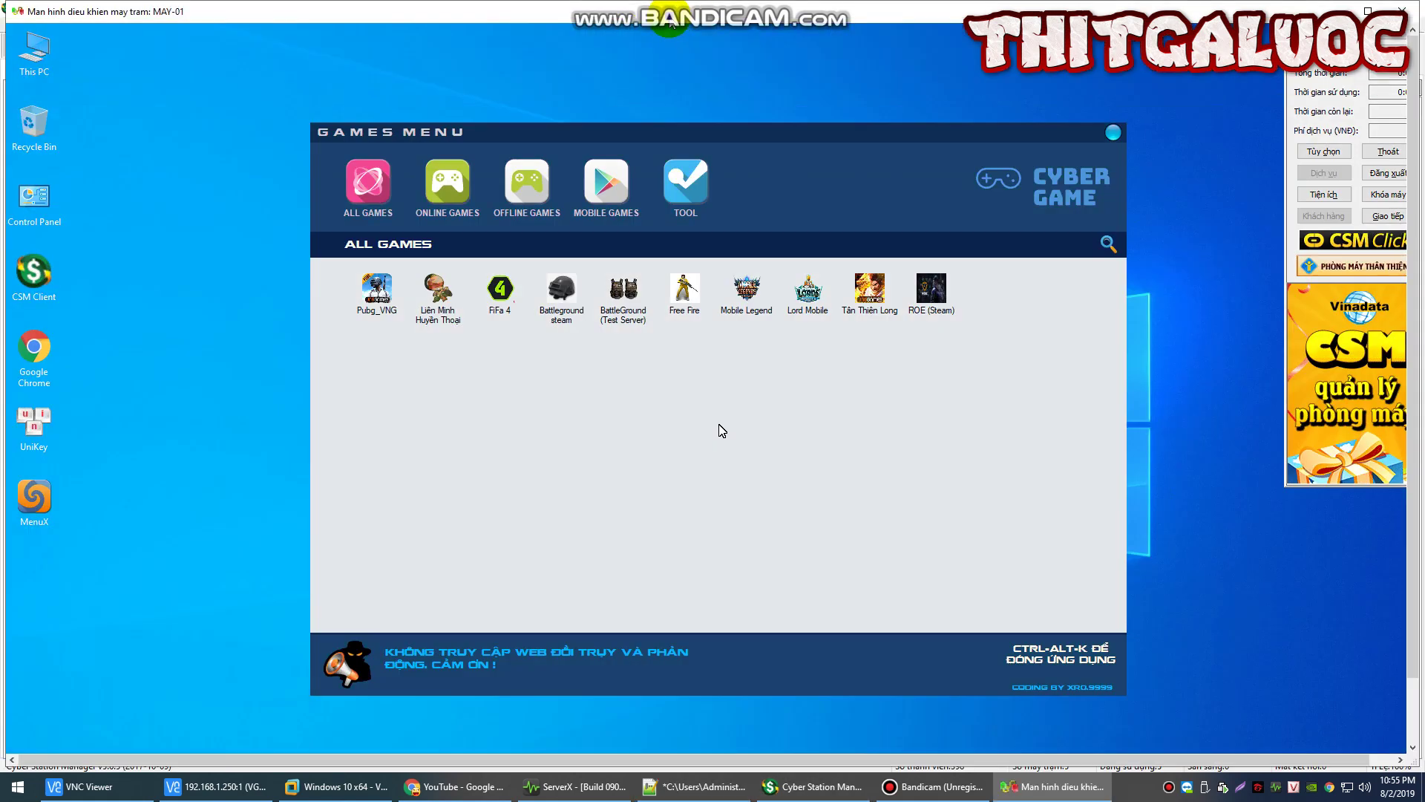
{"action": "right_click", "coordinate": [652, 11]}
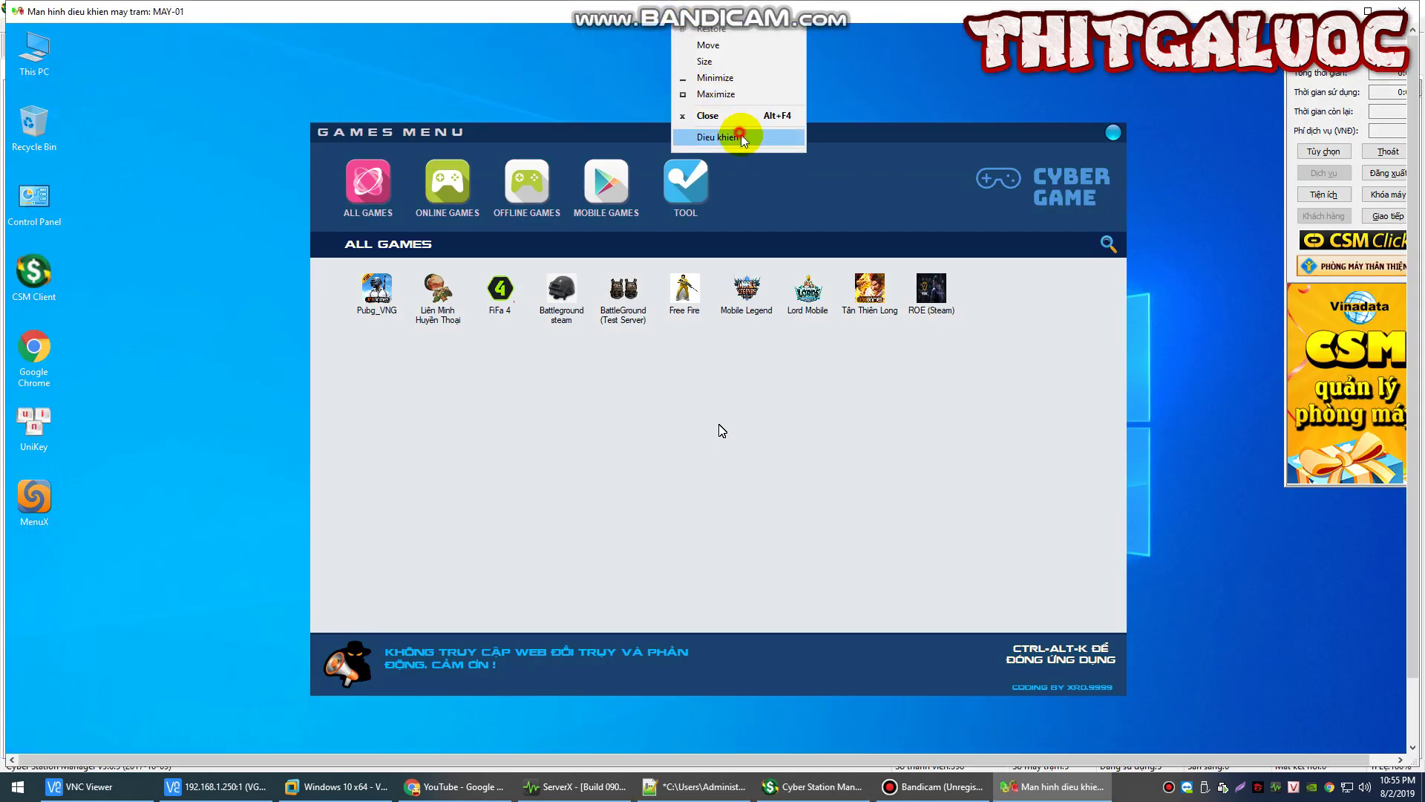
{"action": "left_click", "coordinate": [735, 134]}
On MAY-01, open Computer Management and inspect the microphone settings and green rear jack assignment in Realtek HD Audio Manager
{"action": "right_click", "coordinate": [43, 51]}
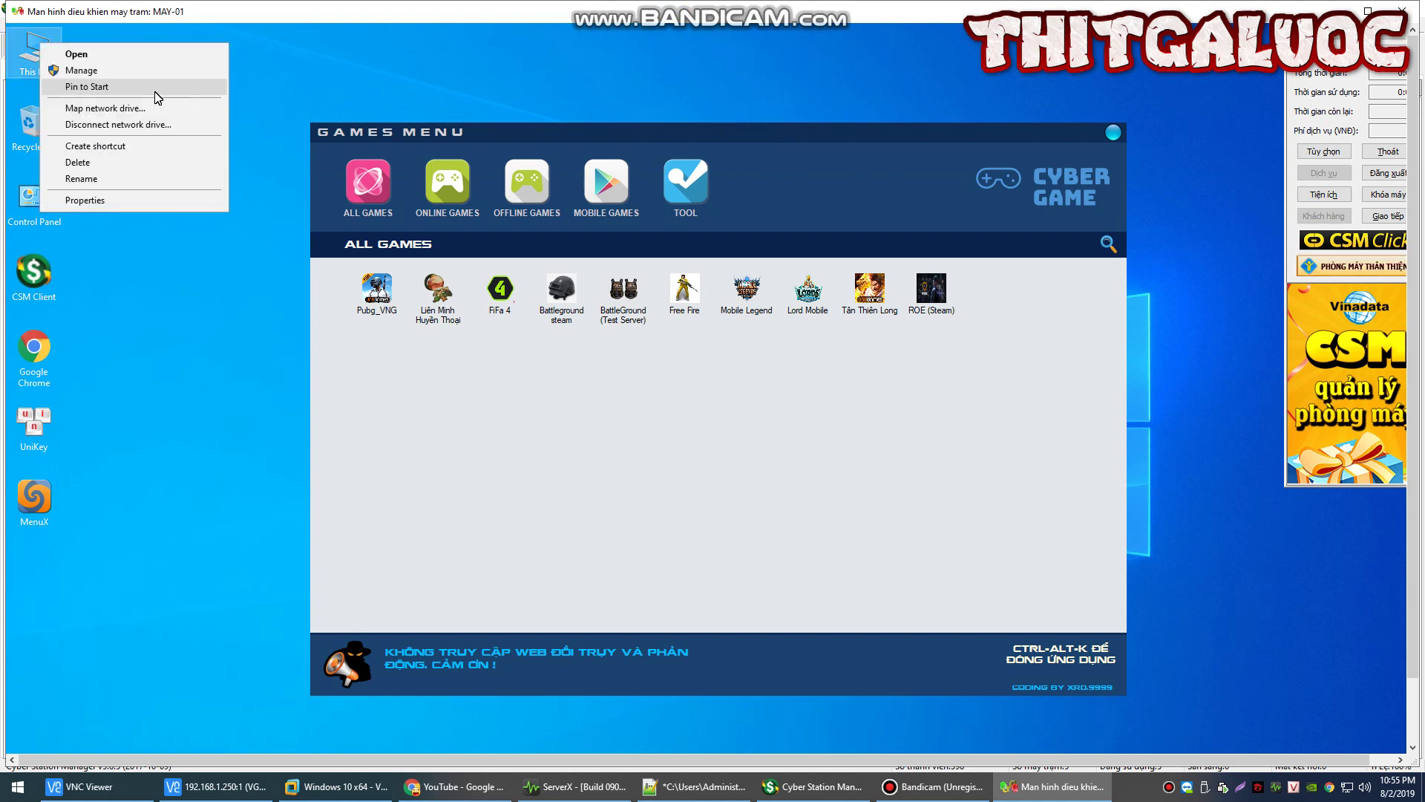
{"action": "key", "text": "Escape"}
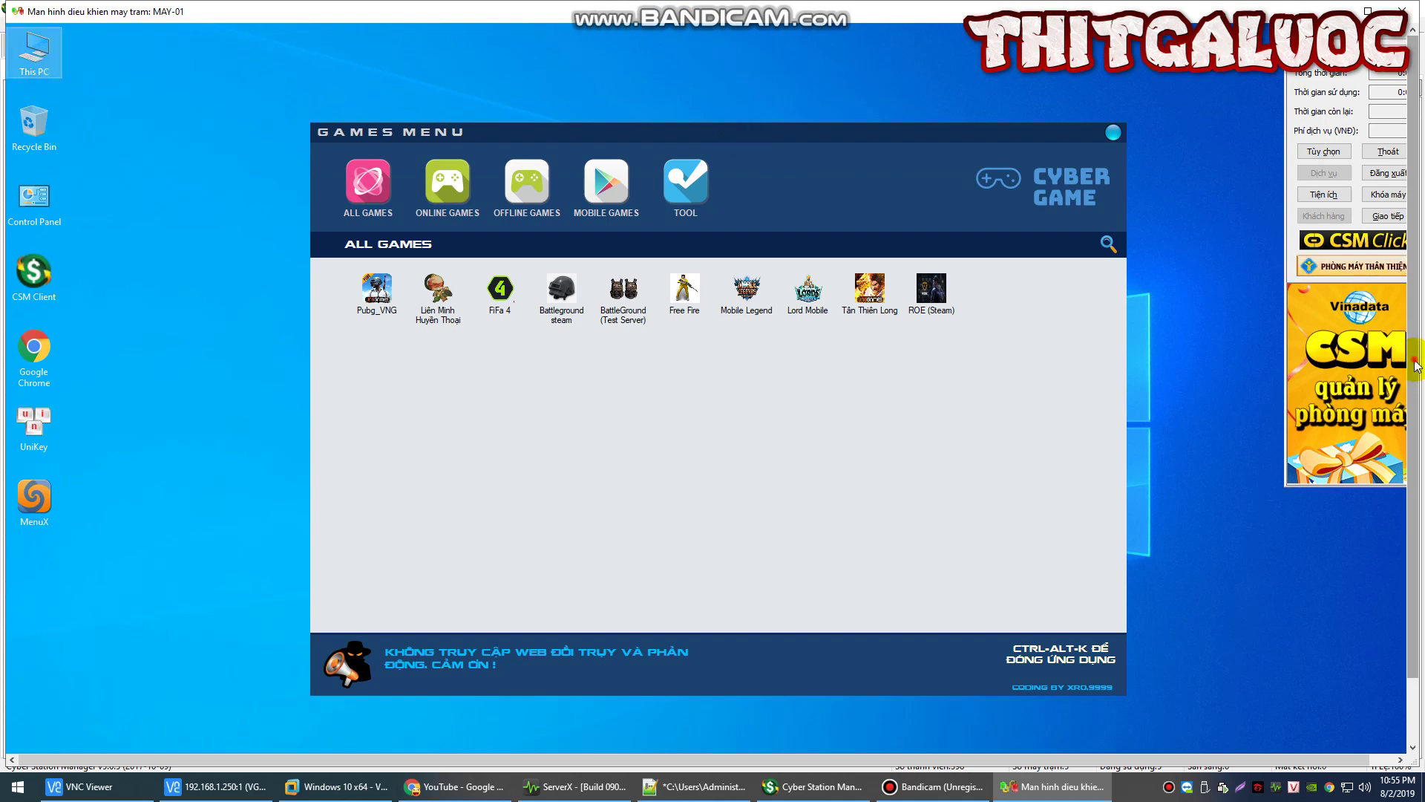
{"action": "scroll", "coordinate": [714, 390], "scroll_direction": "down", "scroll_amount": 1}
{"action": "double_click", "coordinate": [1333, 737]}
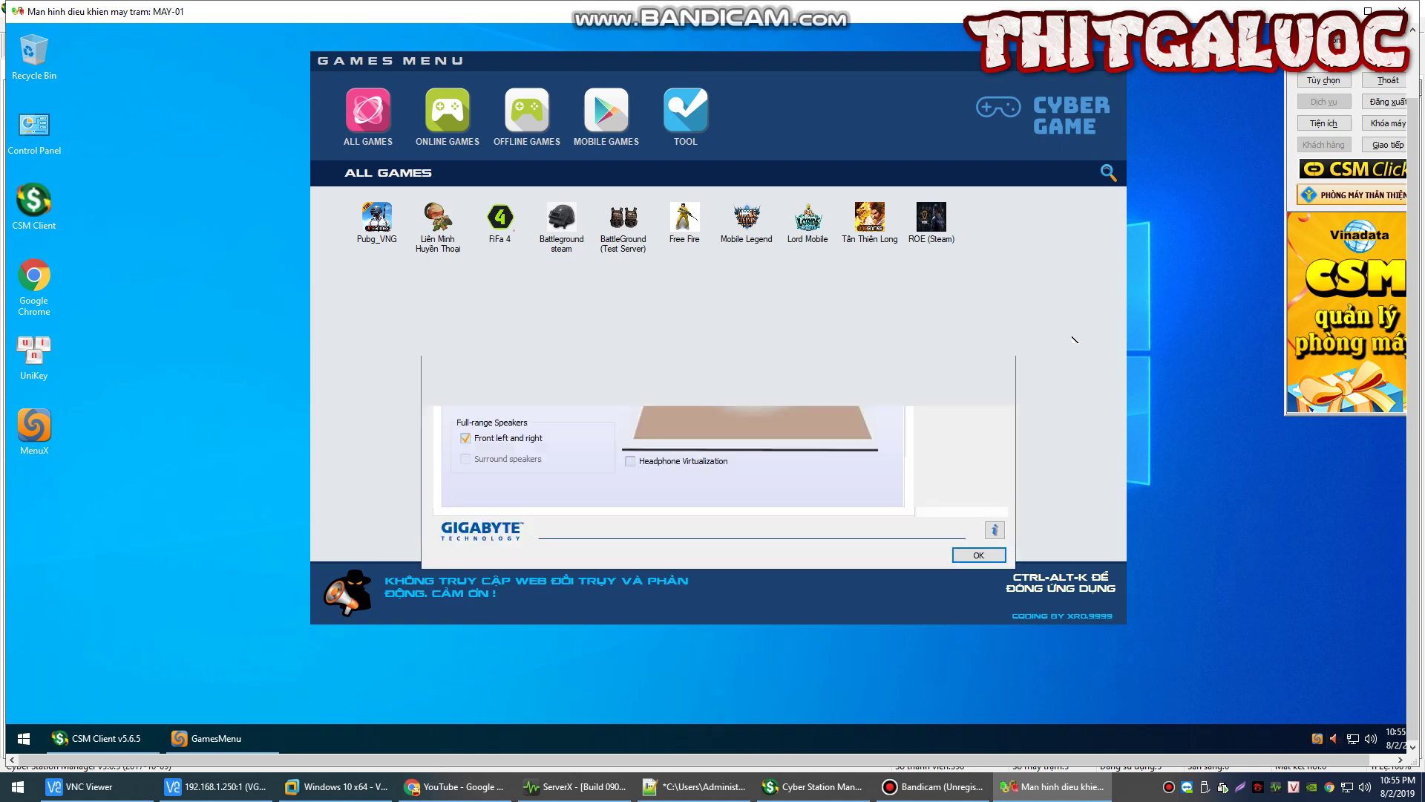
{"action": "left_click", "coordinate": [562, 155]}
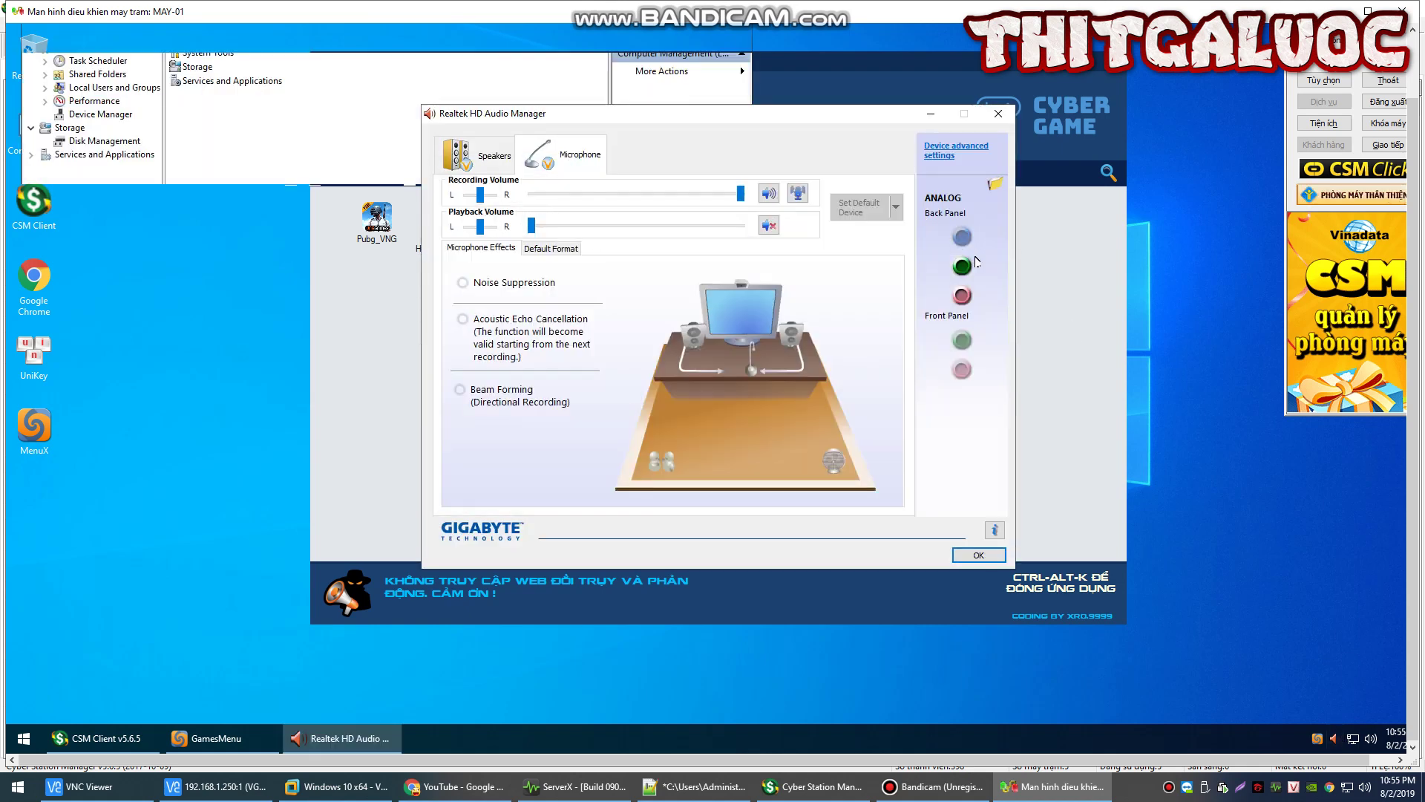
{"action": "left_click", "coordinate": [962, 267]}
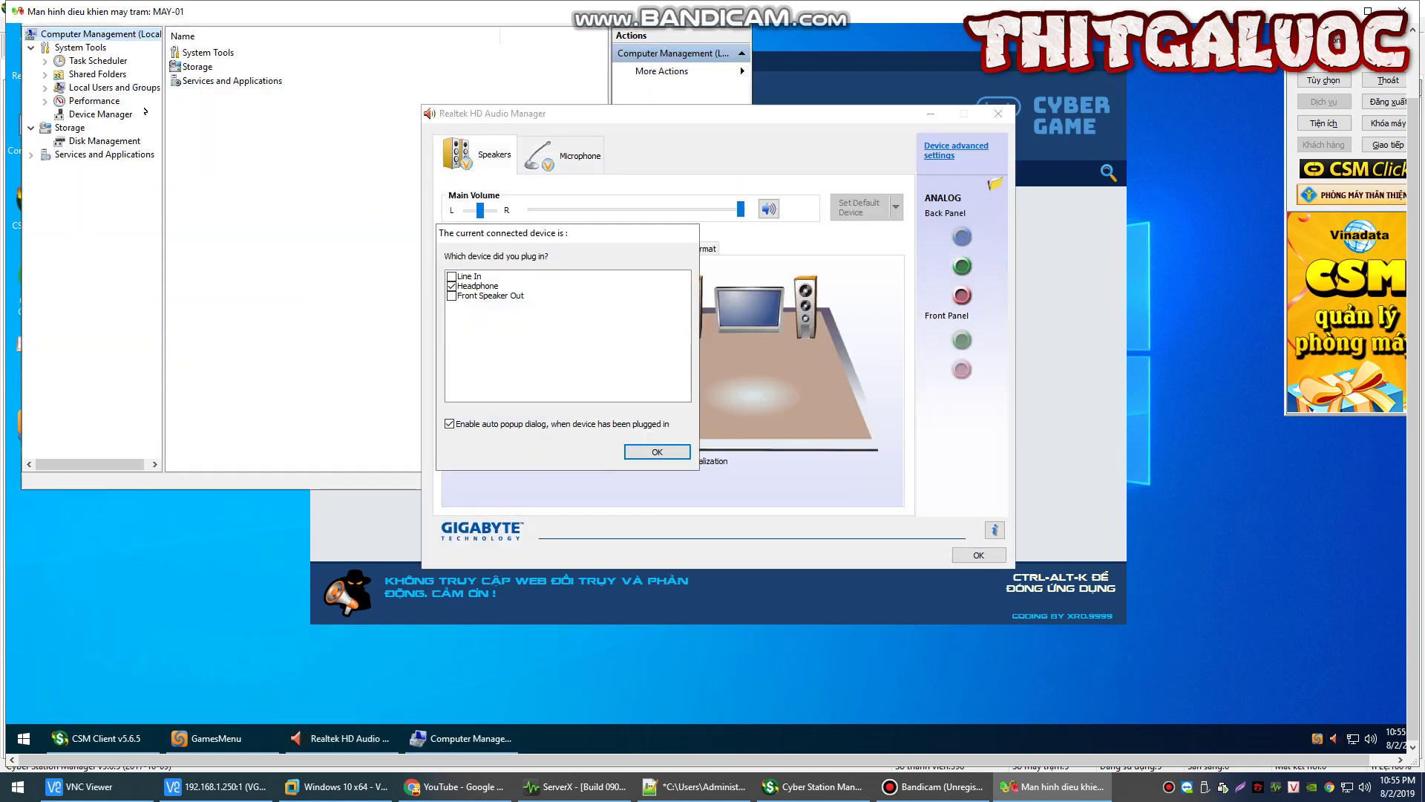
Examine the disk drives, display adapters and processors of MAY-01 in Device Manager
{"action": "left_click", "coordinate": [111, 115]}
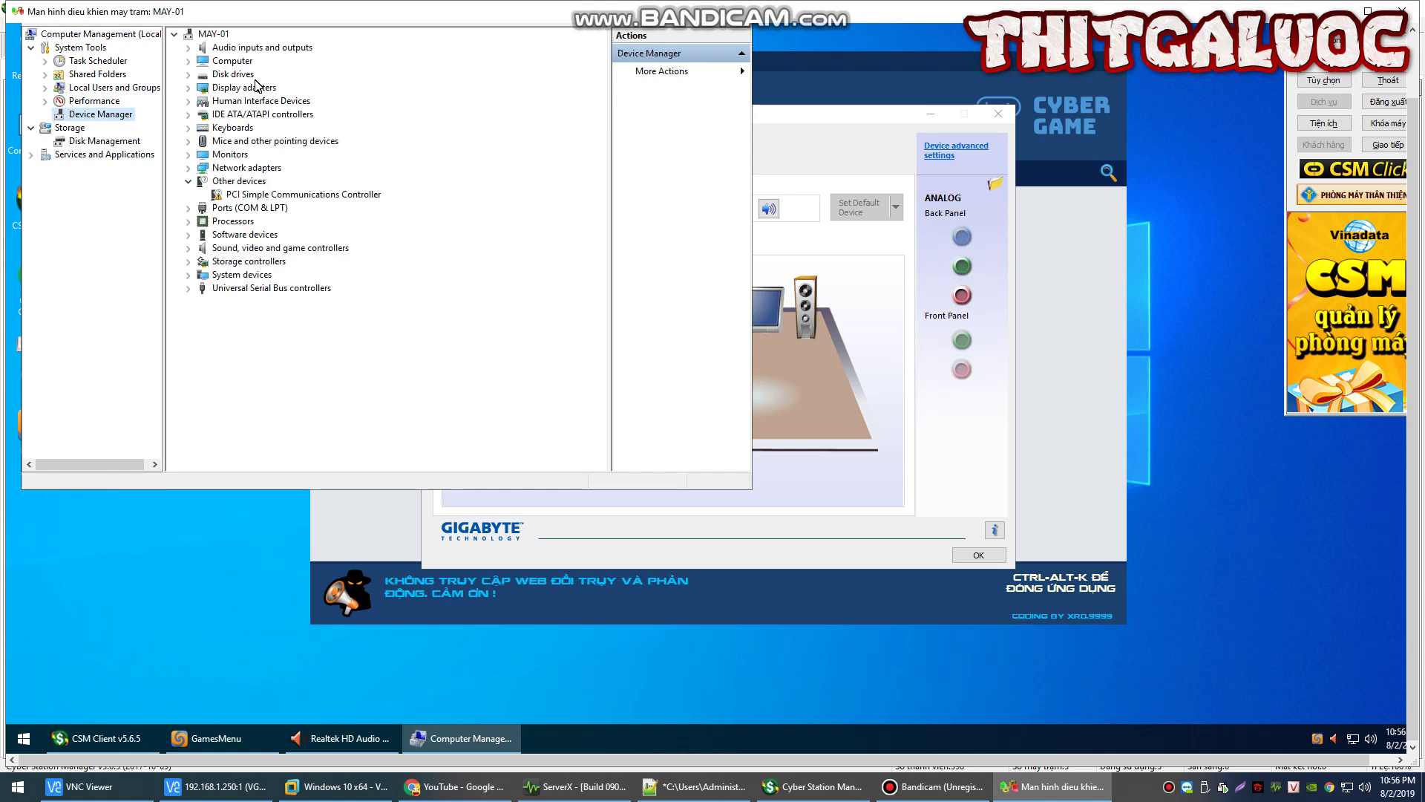
{"action": "left_click", "coordinate": [188, 74]}
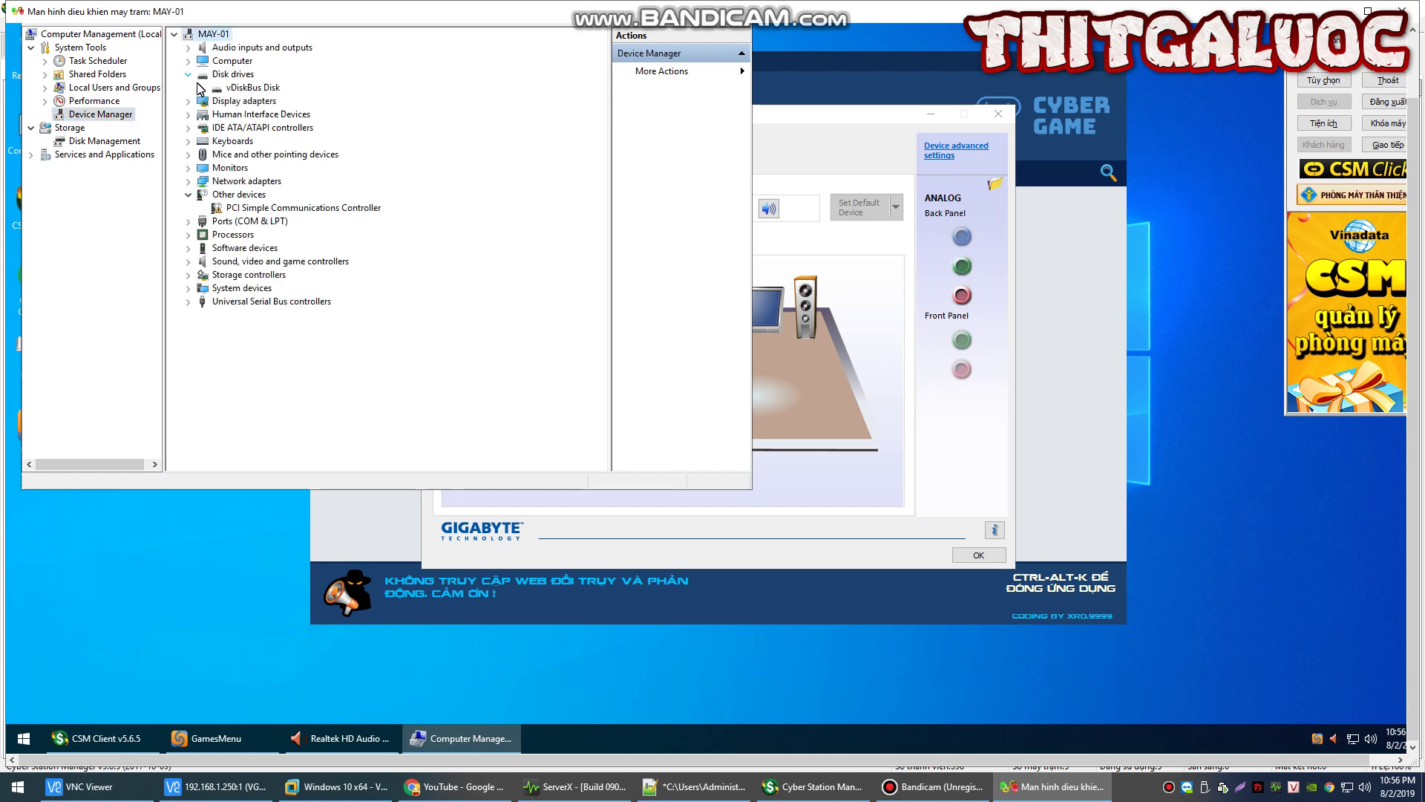
{"action": "left_click", "coordinate": [188, 74]}
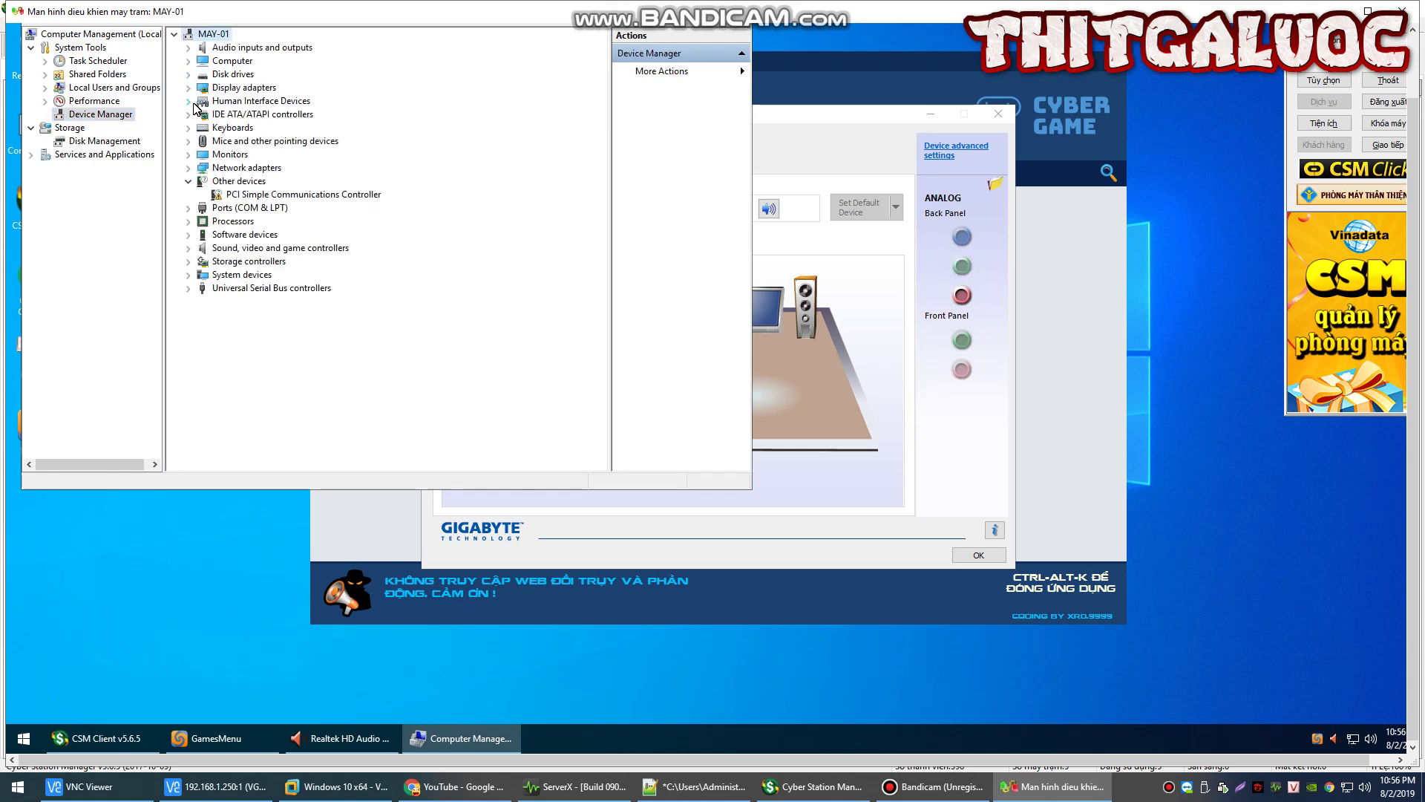
{"action": "left_click", "coordinate": [188, 87]}
{"action": "left_click", "coordinate": [274, 101]}
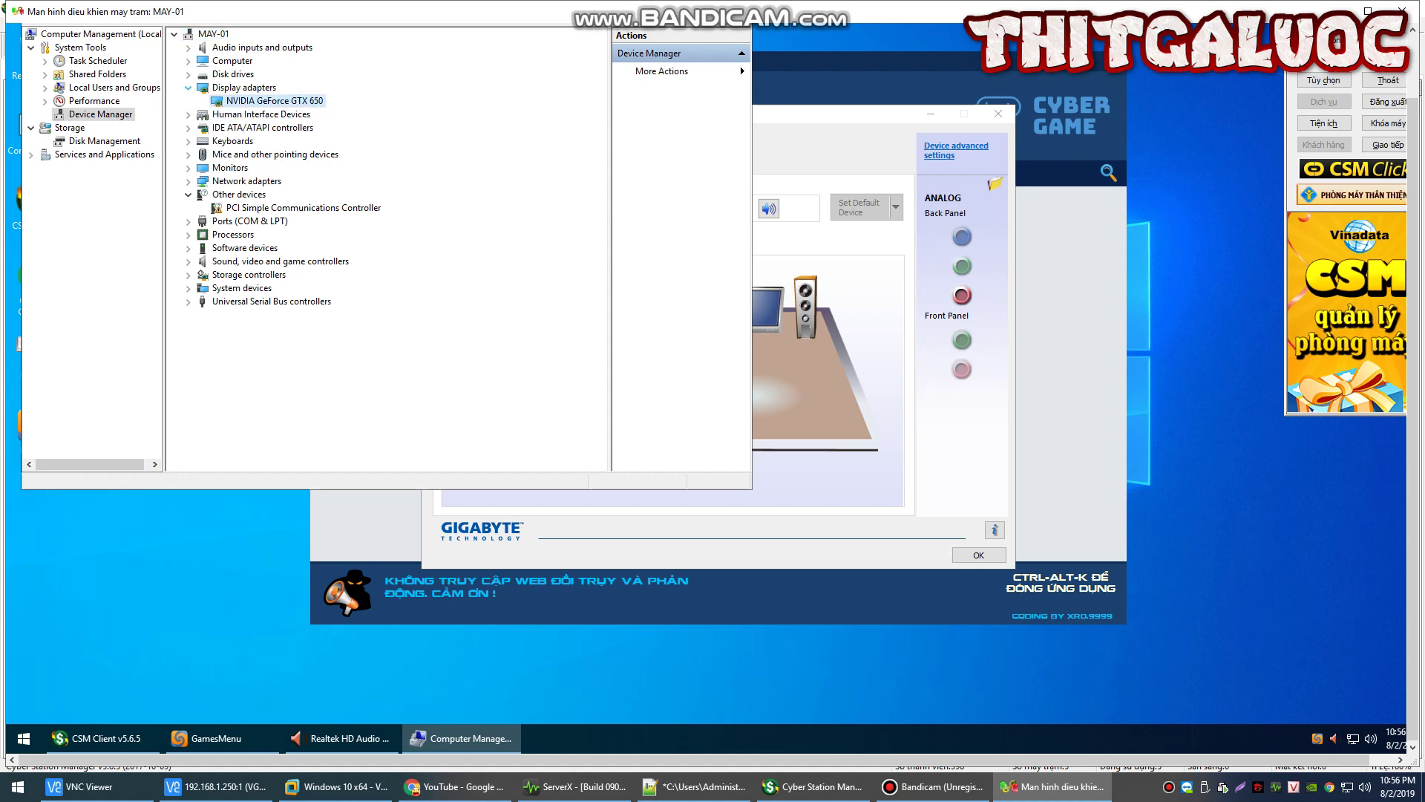
{"action": "left_click", "coordinate": [189, 235]}
{"action": "left_click", "coordinate": [301, 262]}
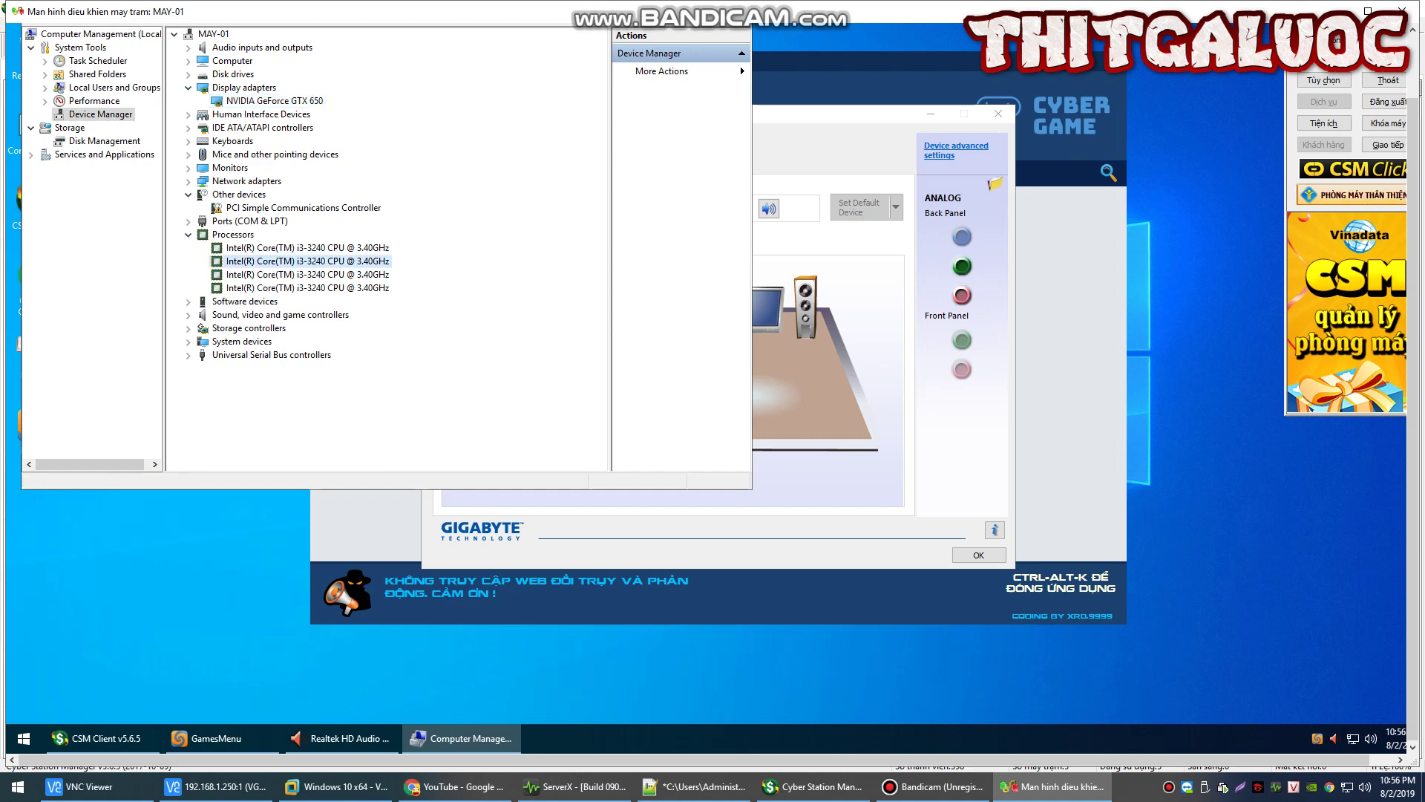
Open the playback speakers' properties on MAY-01 and inspect the Equalizer enhancement and its detailed frequency settings
{"action": "right_click", "coordinate": [1370, 739]}
{"action": "left_click", "coordinate": [1296, 714]}
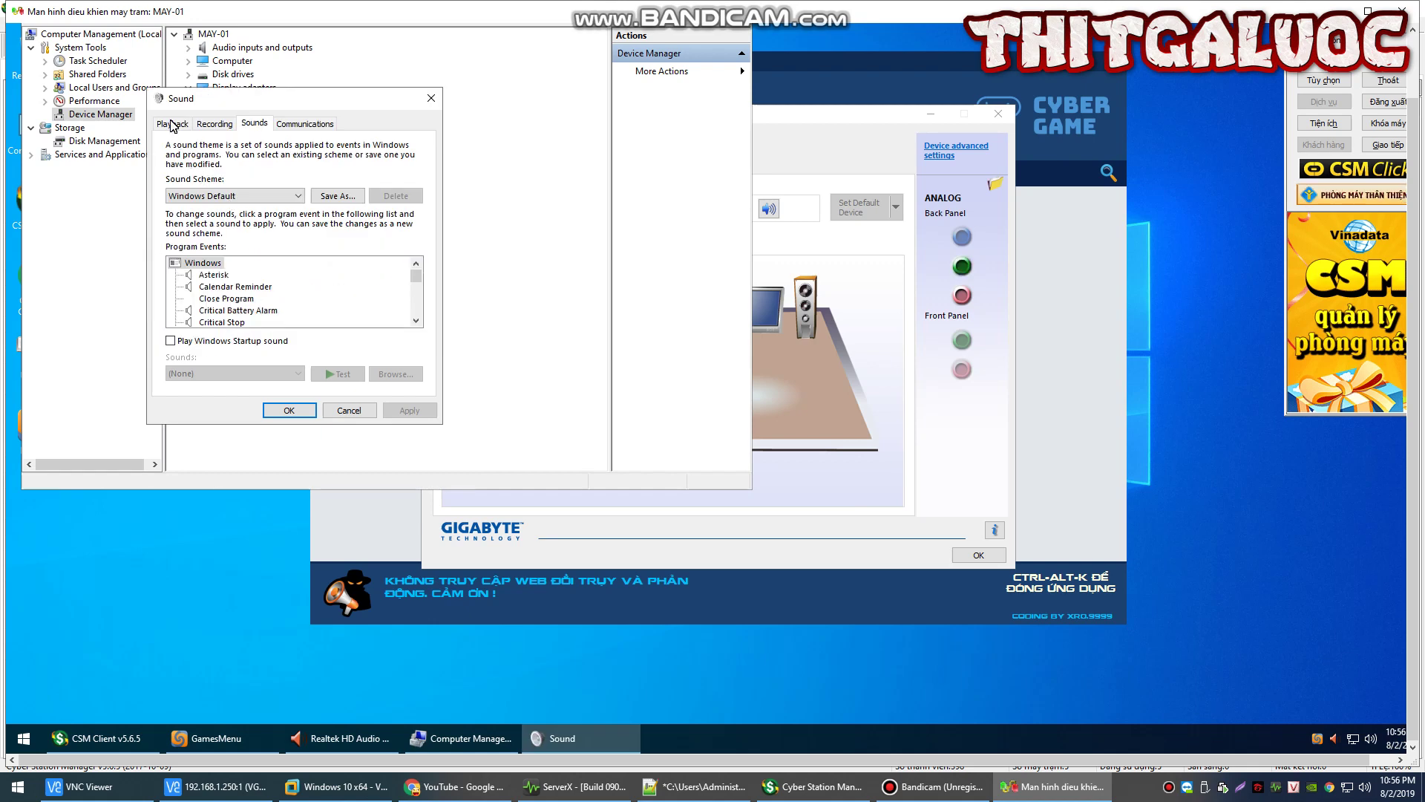
{"action": "left_click", "coordinate": [172, 124]}
{"action": "double_click", "coordinate": [238, 338]}
{"action": "left_click", "coordinate": [275, 179]}
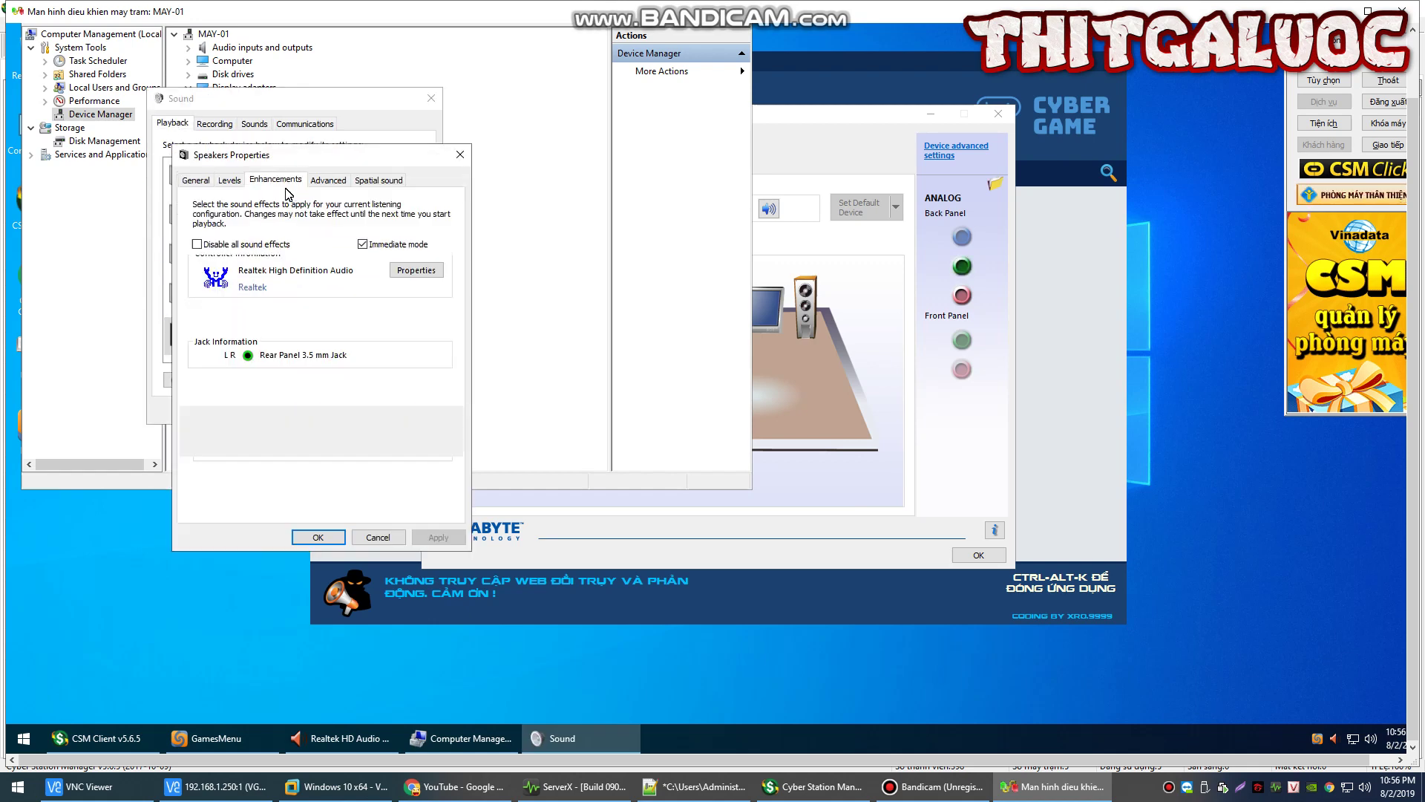
{"action": "left_click", "coordinate": [226, 303]}
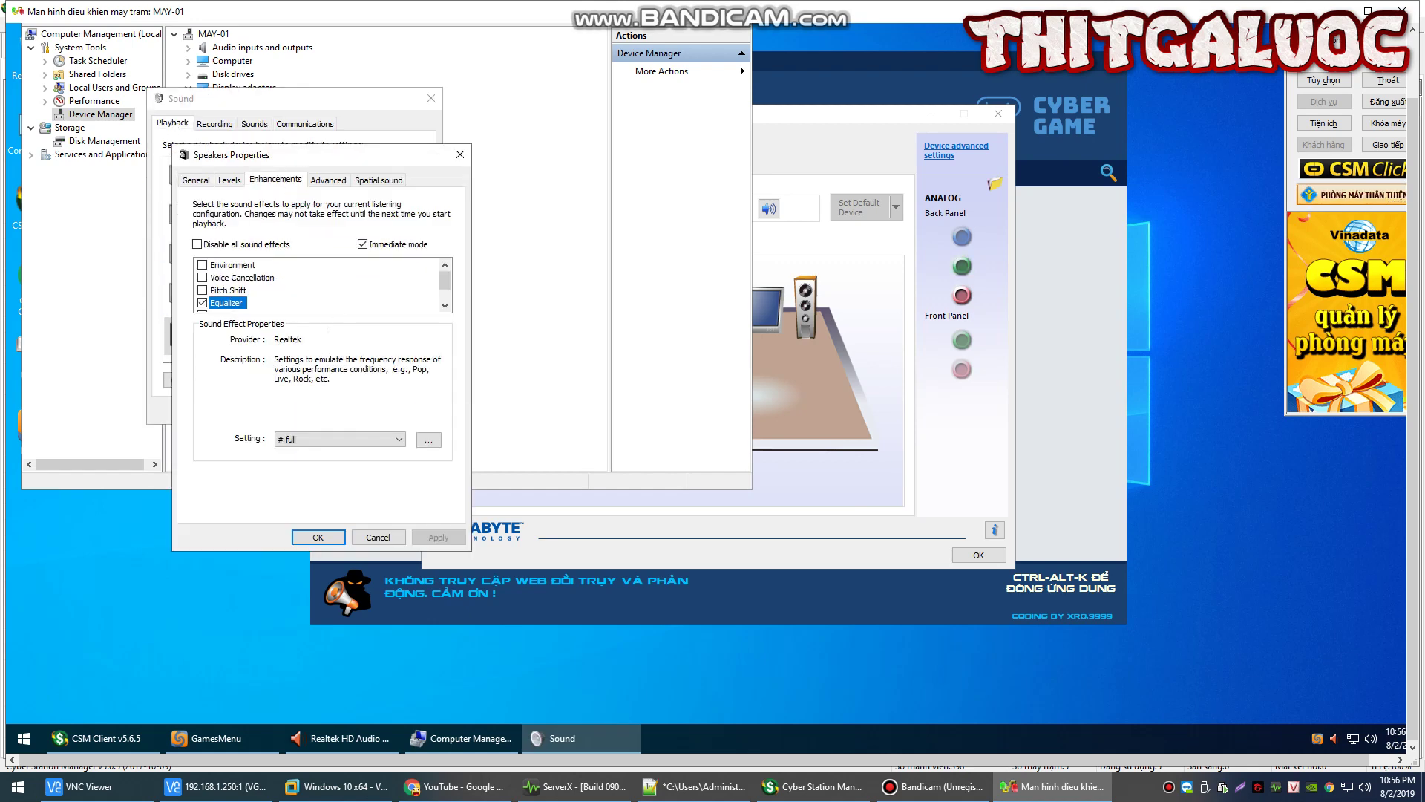
{"action": "left_click", "coordinate": [429, 440]}
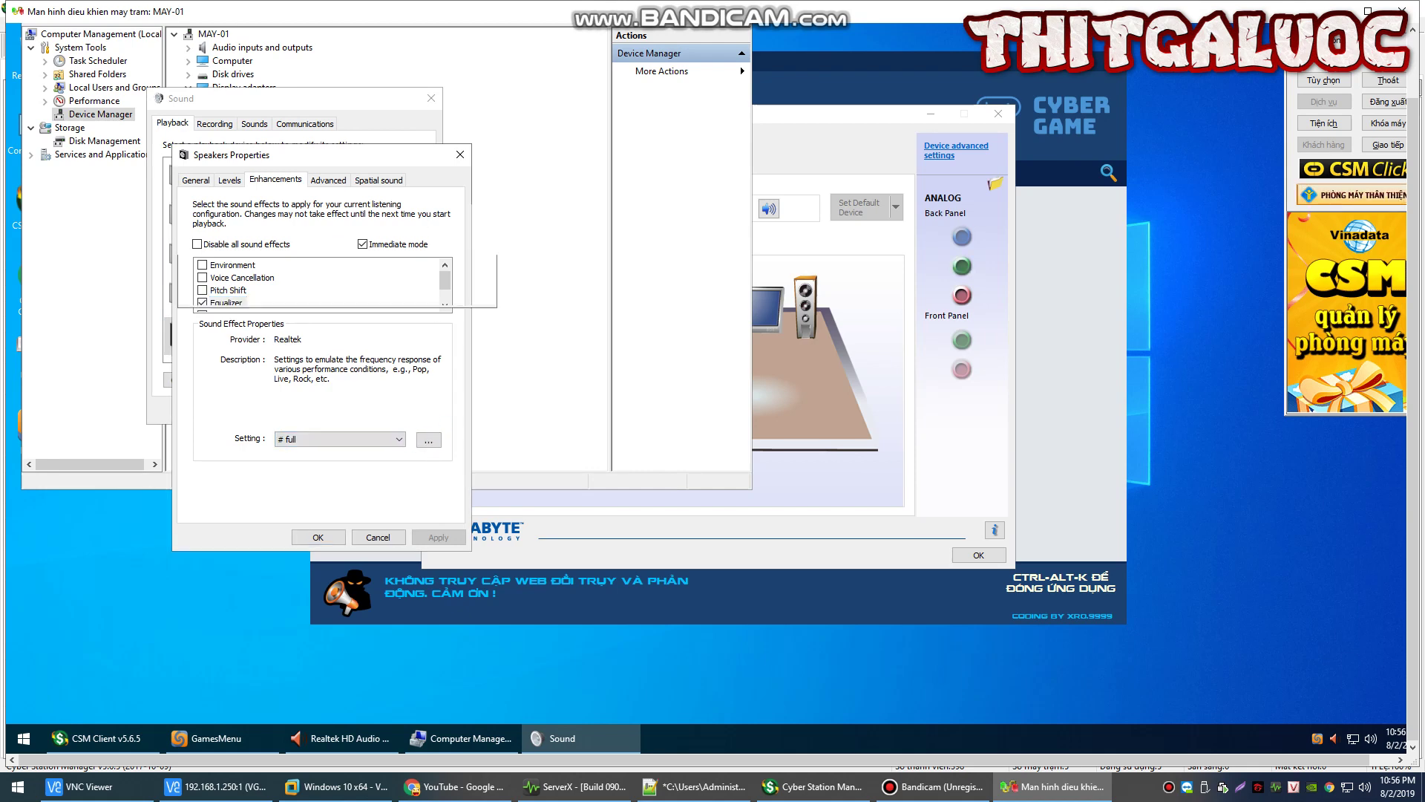
{"action": "left_click", "coordinate": [486, 178]}
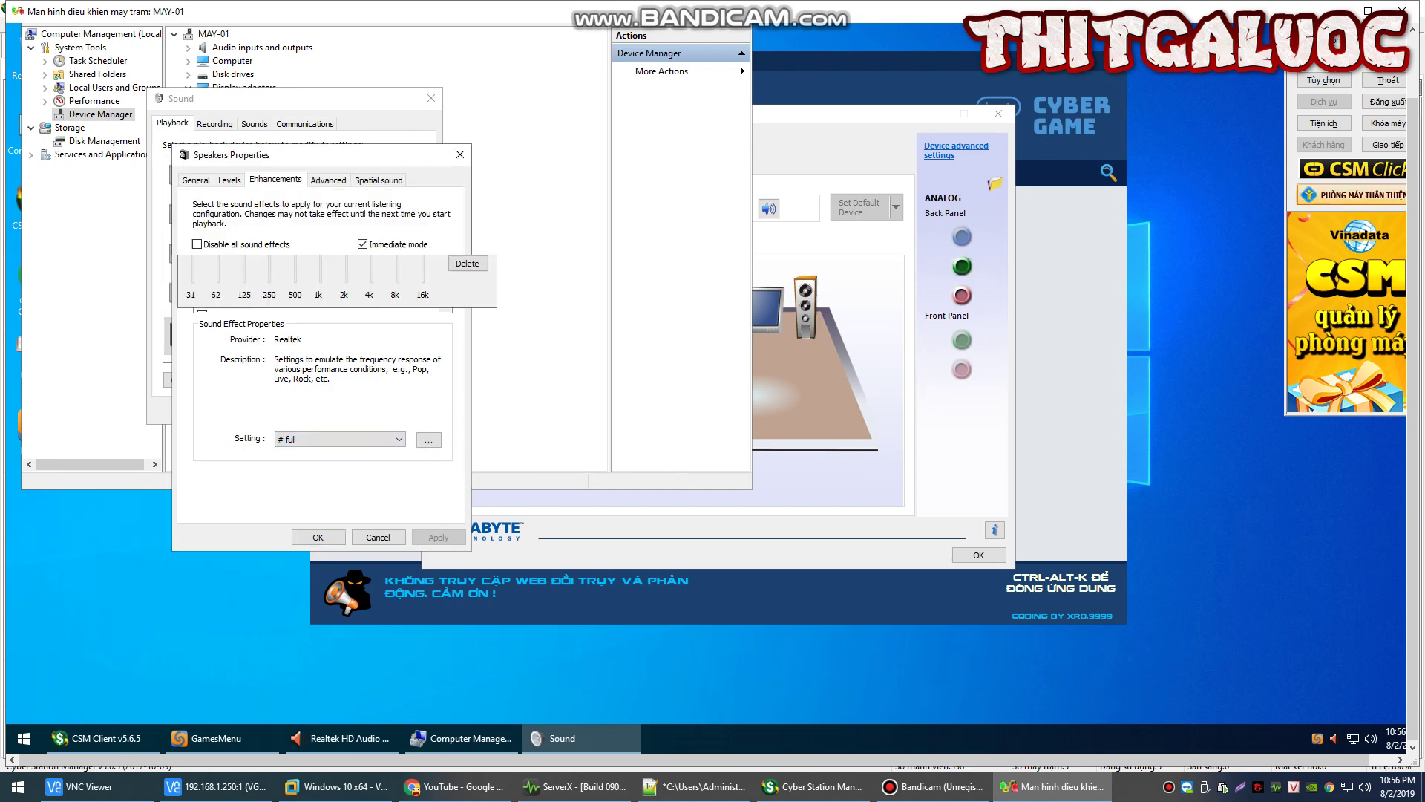
Return to Notepad++ and add the line "lưu seting âm thanh..."
{"action": "left_click", "coordinate": [672, 786]}
{"action": "left_click", "coordinate": [731, 569]}
{"action": "type", "text": "lu"}
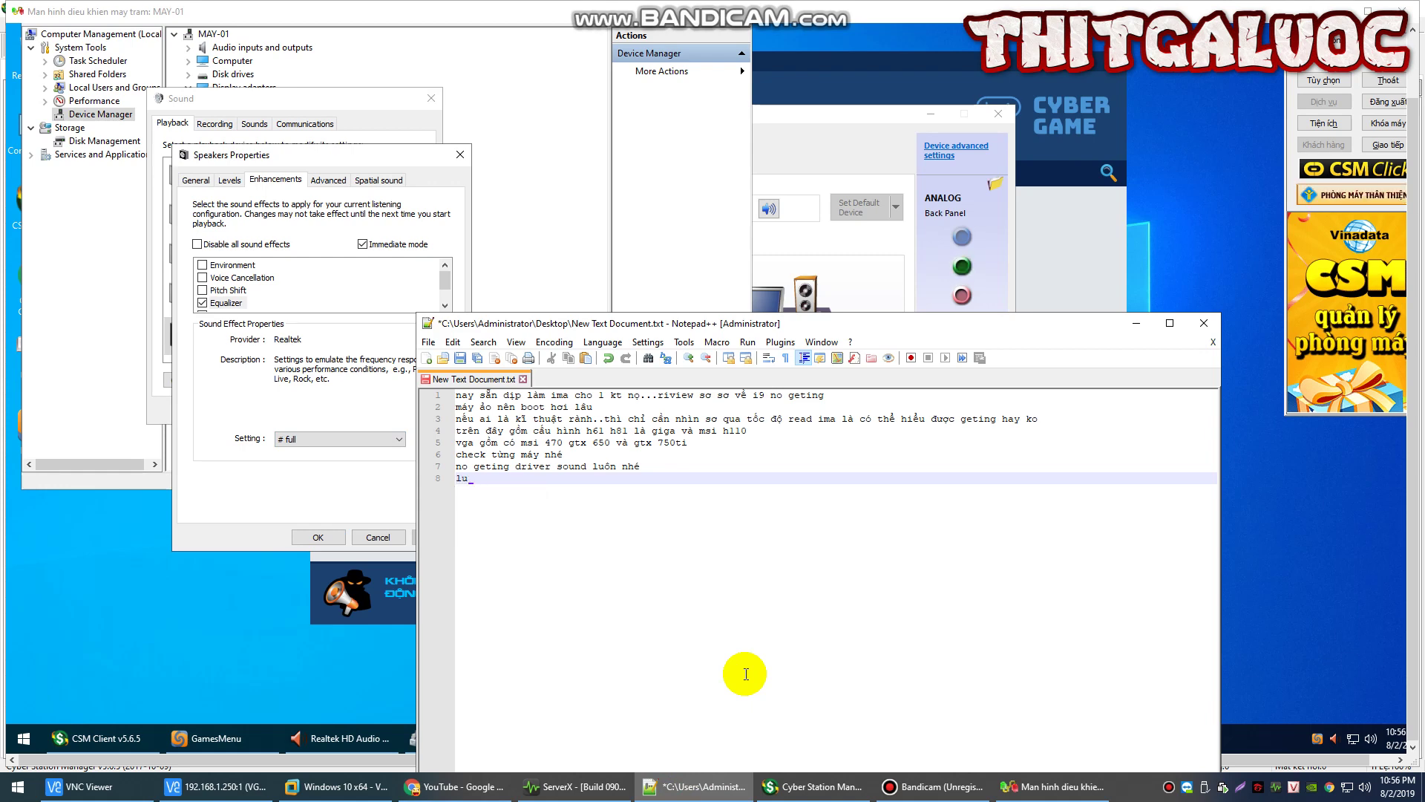
{"action": "type", "text": "7 7 sewti"}
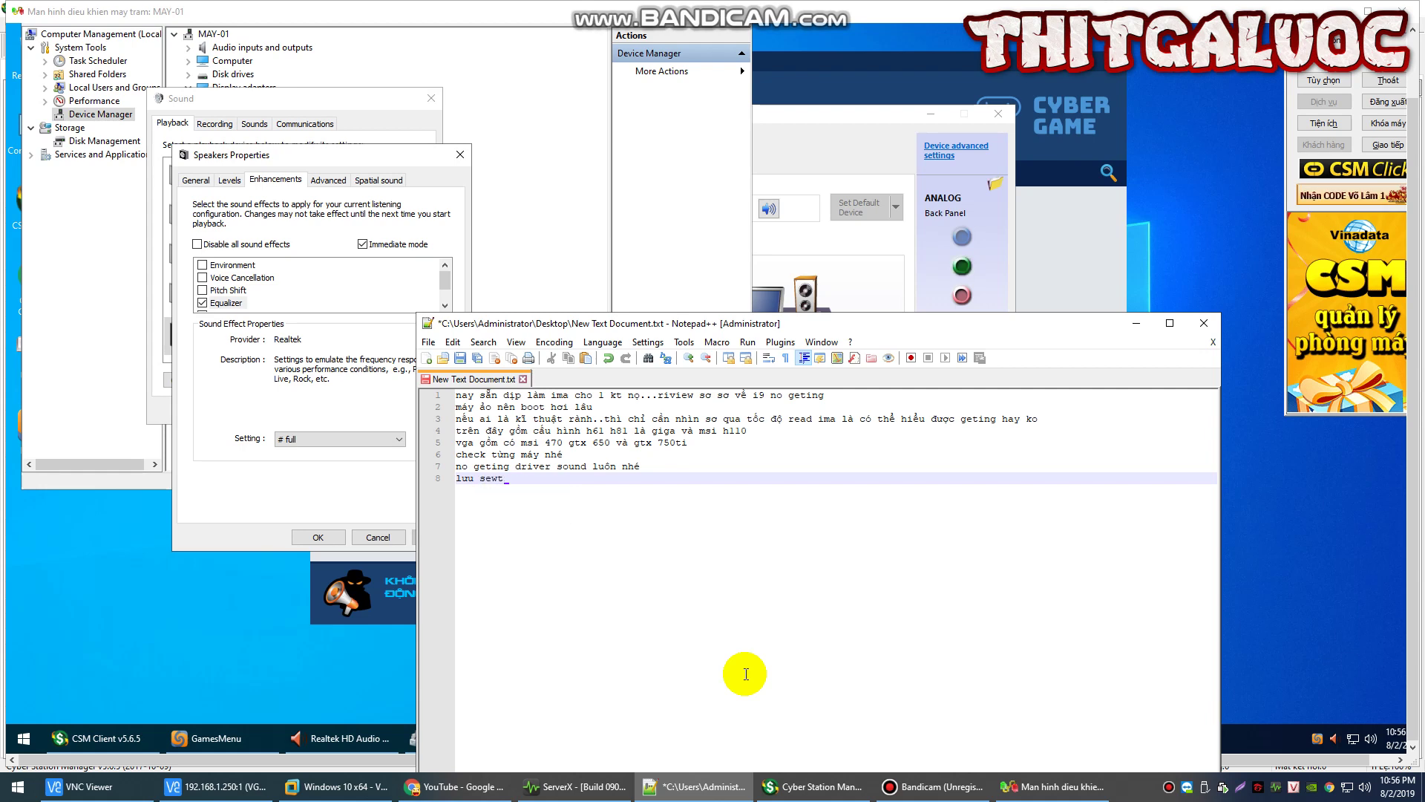
{"action": "key", "text": "BackSpace"}
{"action": "key", "text": "BackSpace"}
{"action": "type", "text": "t"}
{"action": "type", "text": "a thanh...giu"}
{"action": "key", "text": "Return"}
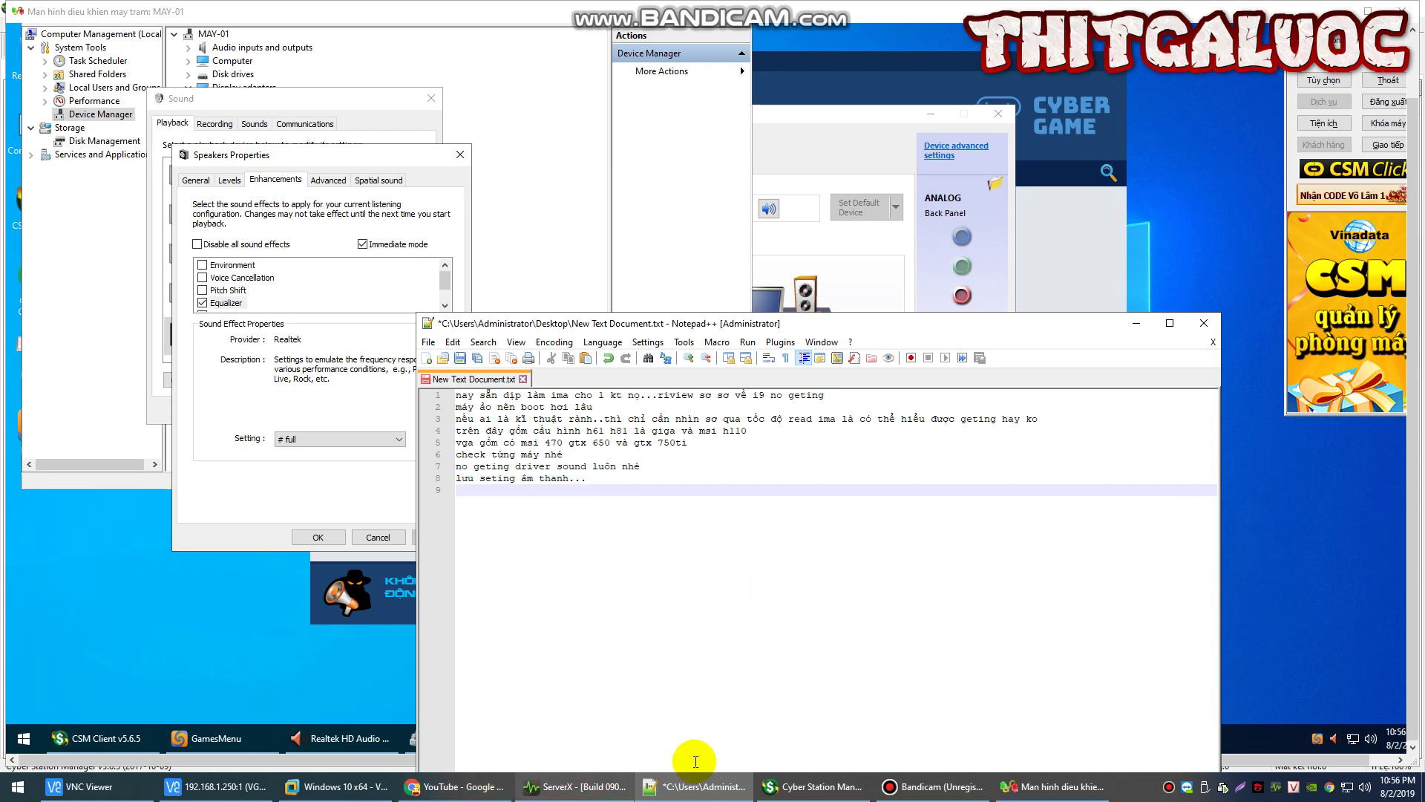
Switch to Cyber Station Manager, open the remote screen of workstation MAY-06 and turn on its "Dieu khien" control option
{"action": "left_click", "coordinate": [814, 786]}
{"action": "left_click", "coordinate": [210, 122]}
{"action": "right_click", "coordinate": [209, 122]}
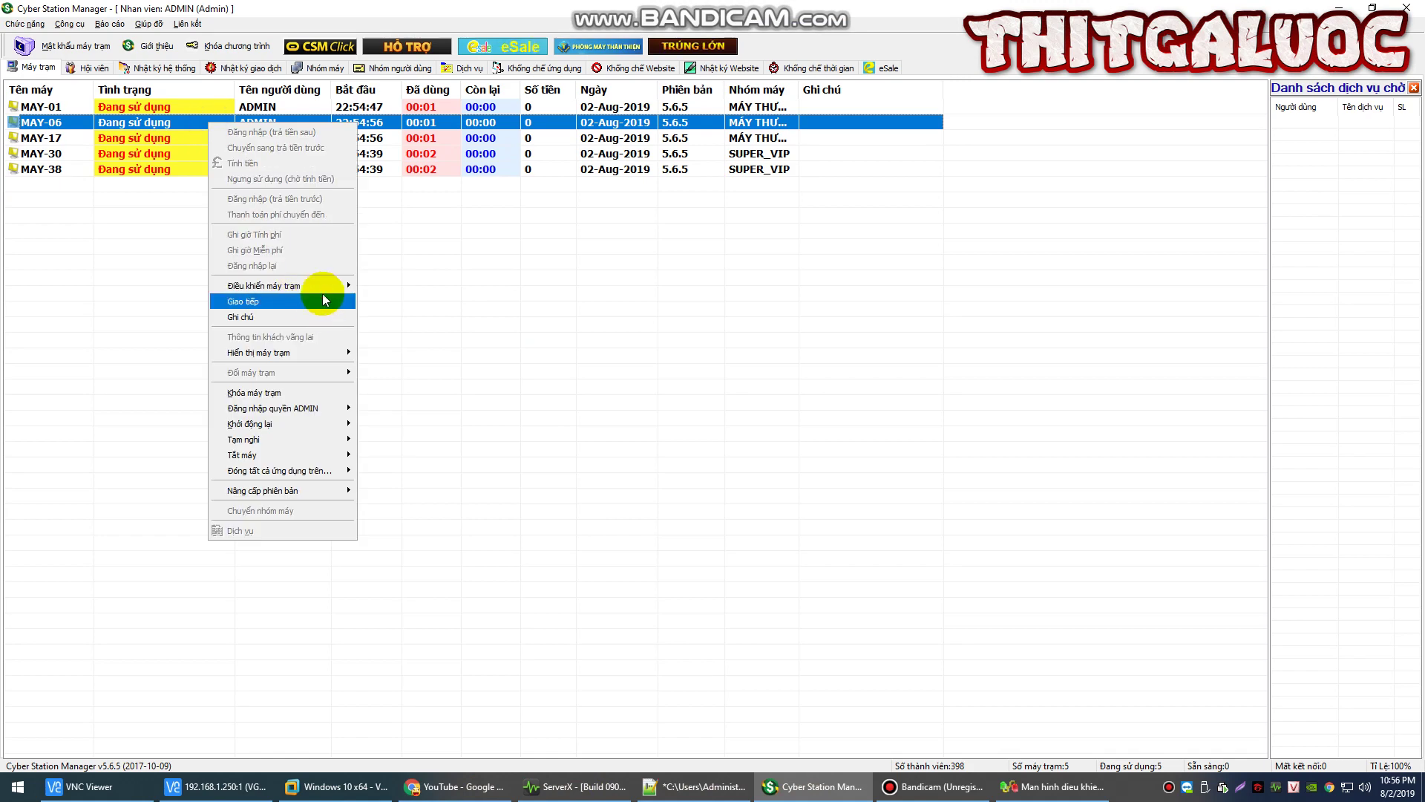
{"action": "mouse_move", "coordinate": [297, 285]}
{"action": "left_click", "coordinate": [423, 316]}
{"action": "right_click", "coordinate": [672, 14]}
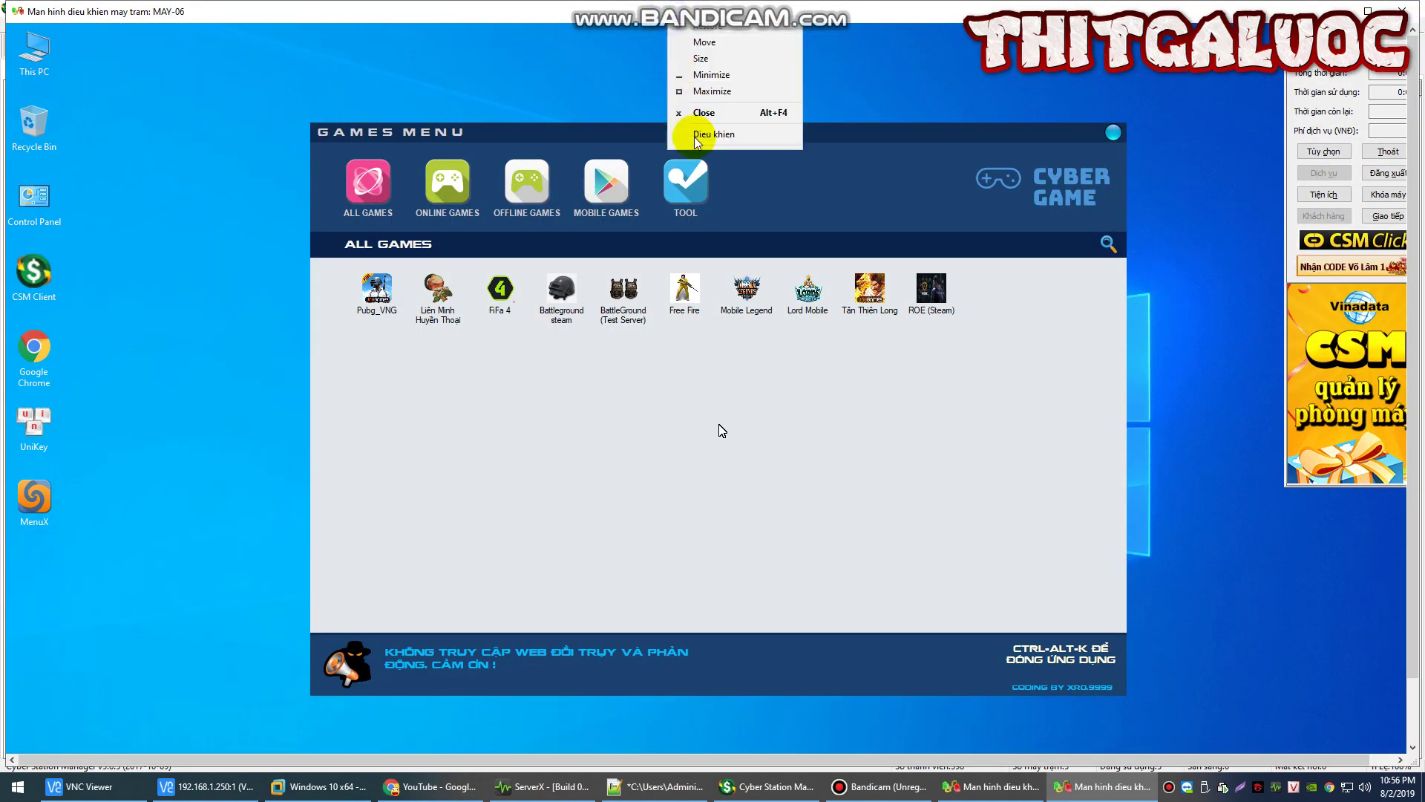
{"action": "left_click", "coordinate": [698, 135]}
On MAY-06, open Computer Management and Realtek HD Audio Manager, and inspect the device assigned to the green rear jack
{"action": "right_click", "coordinate": [43, 48]}
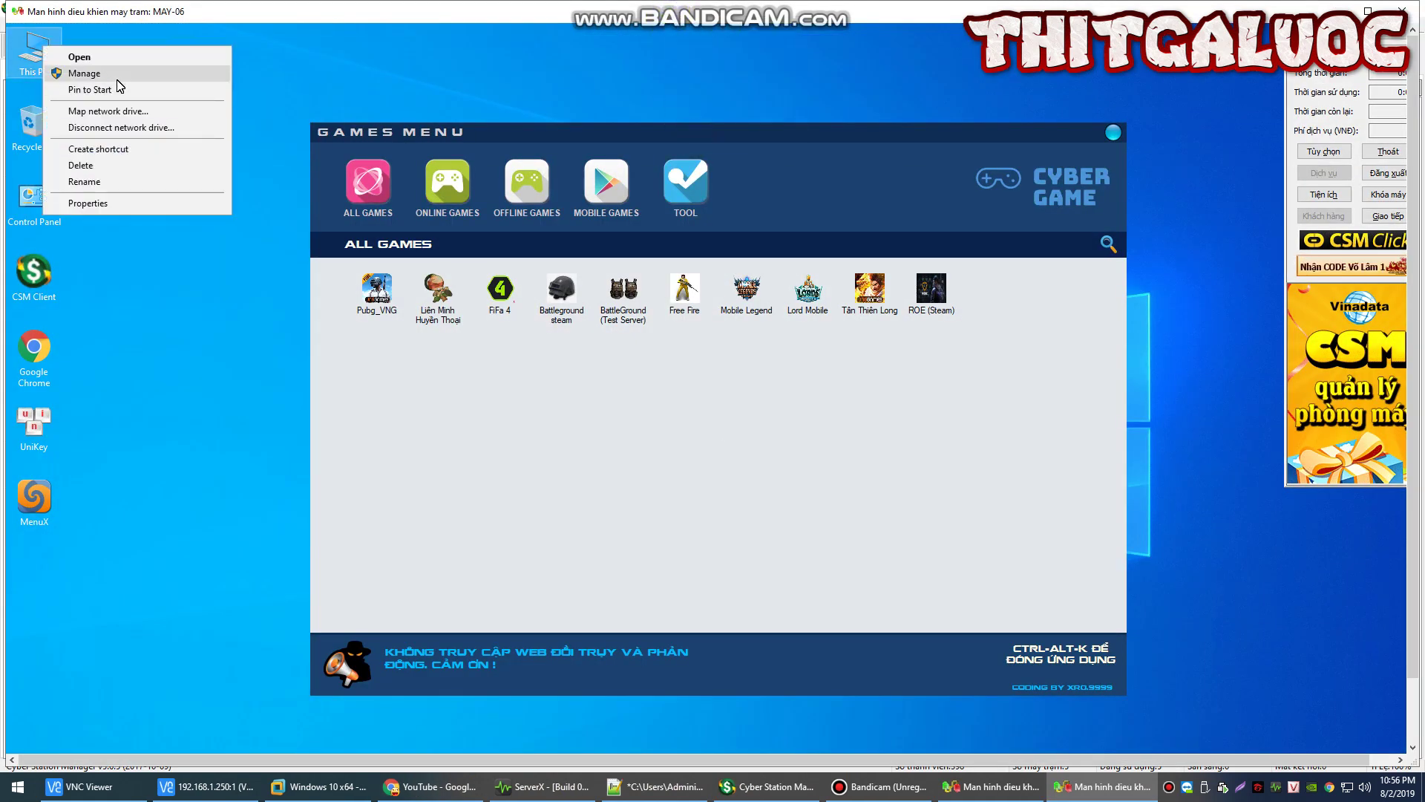
{"action": "key", "text": "Escape"}
{"action": "left_click_drag", "start_coordinate": [1412, 535], "coordinate": [1404, 605]}
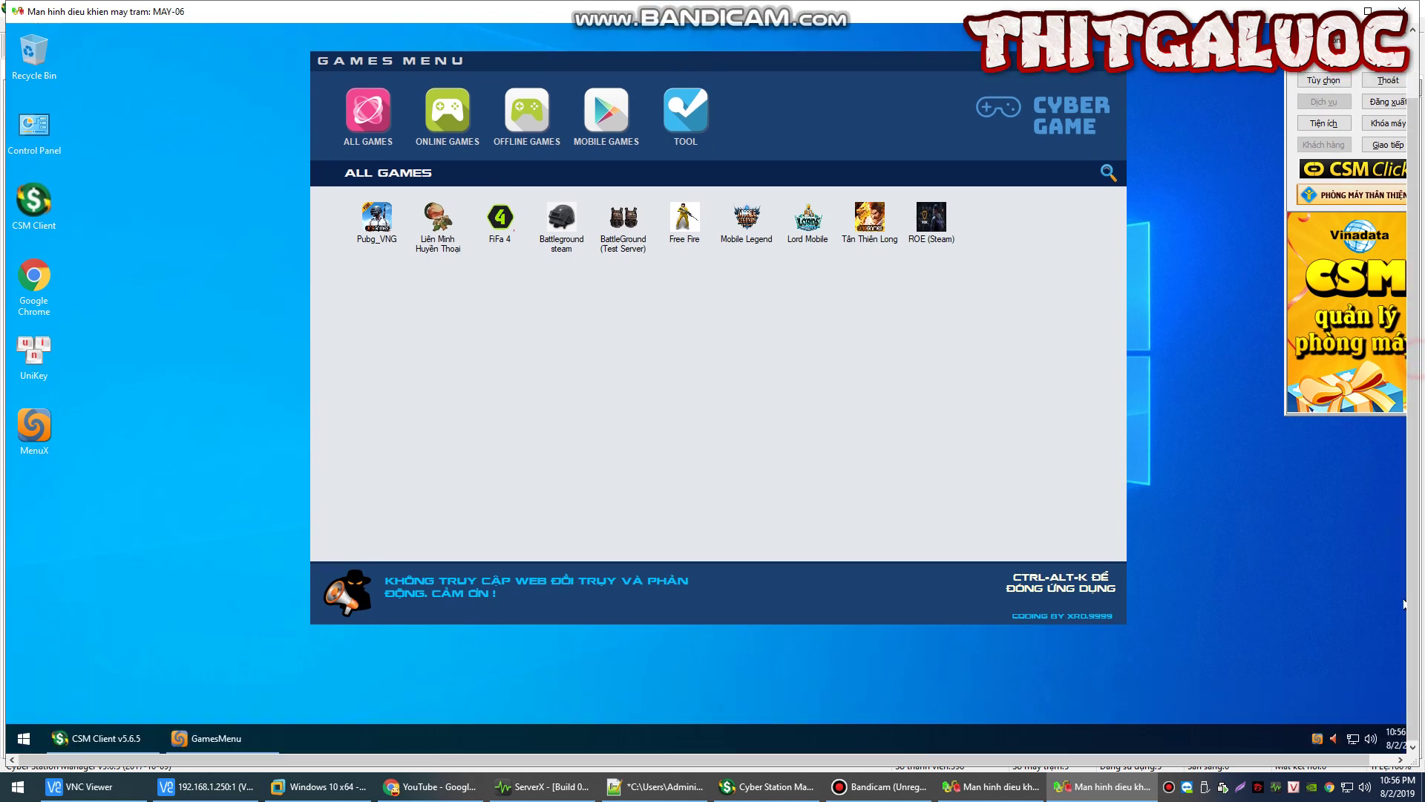
{"action": "double_click", "coordinate": [1332, 738]}
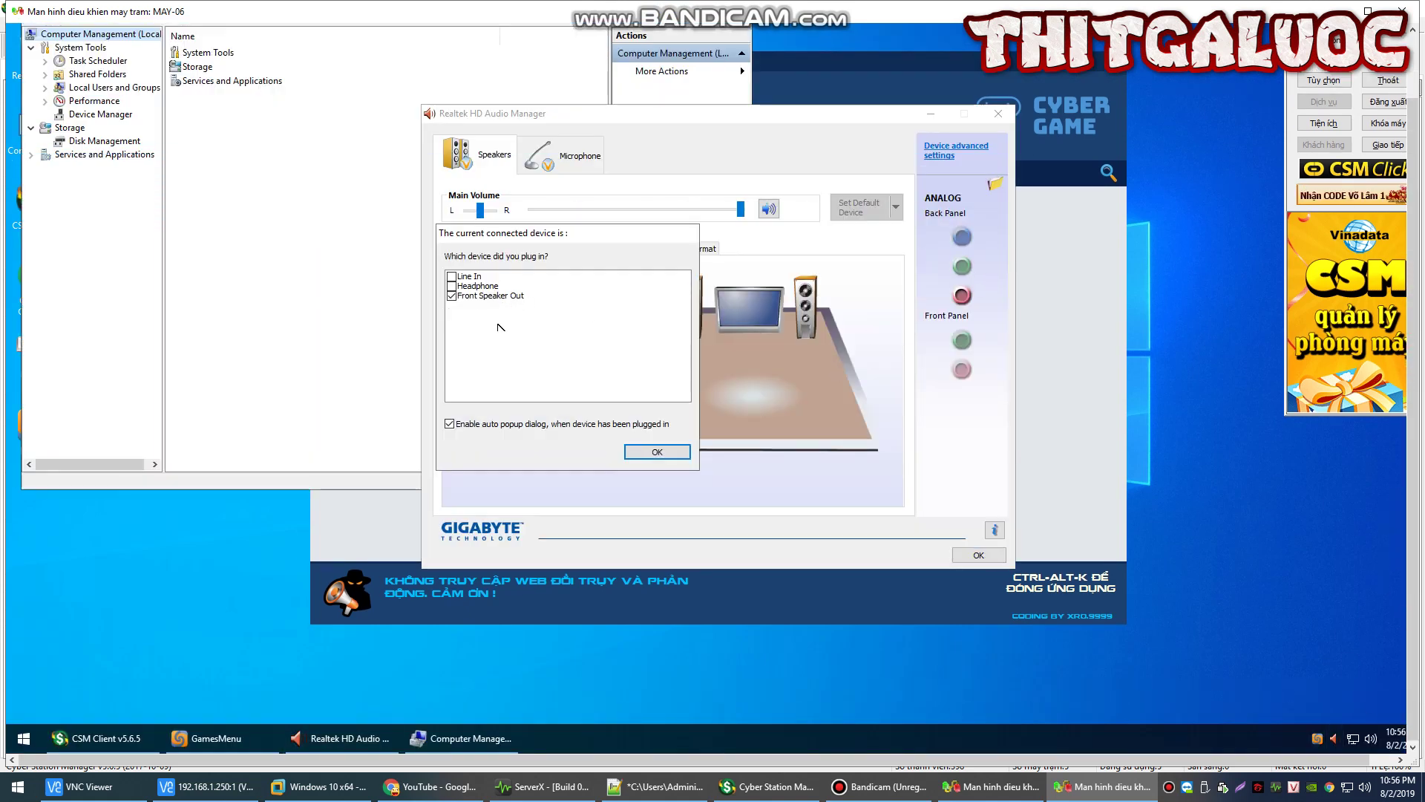
{"action": "left_click", "coordinate": [676, 456]}
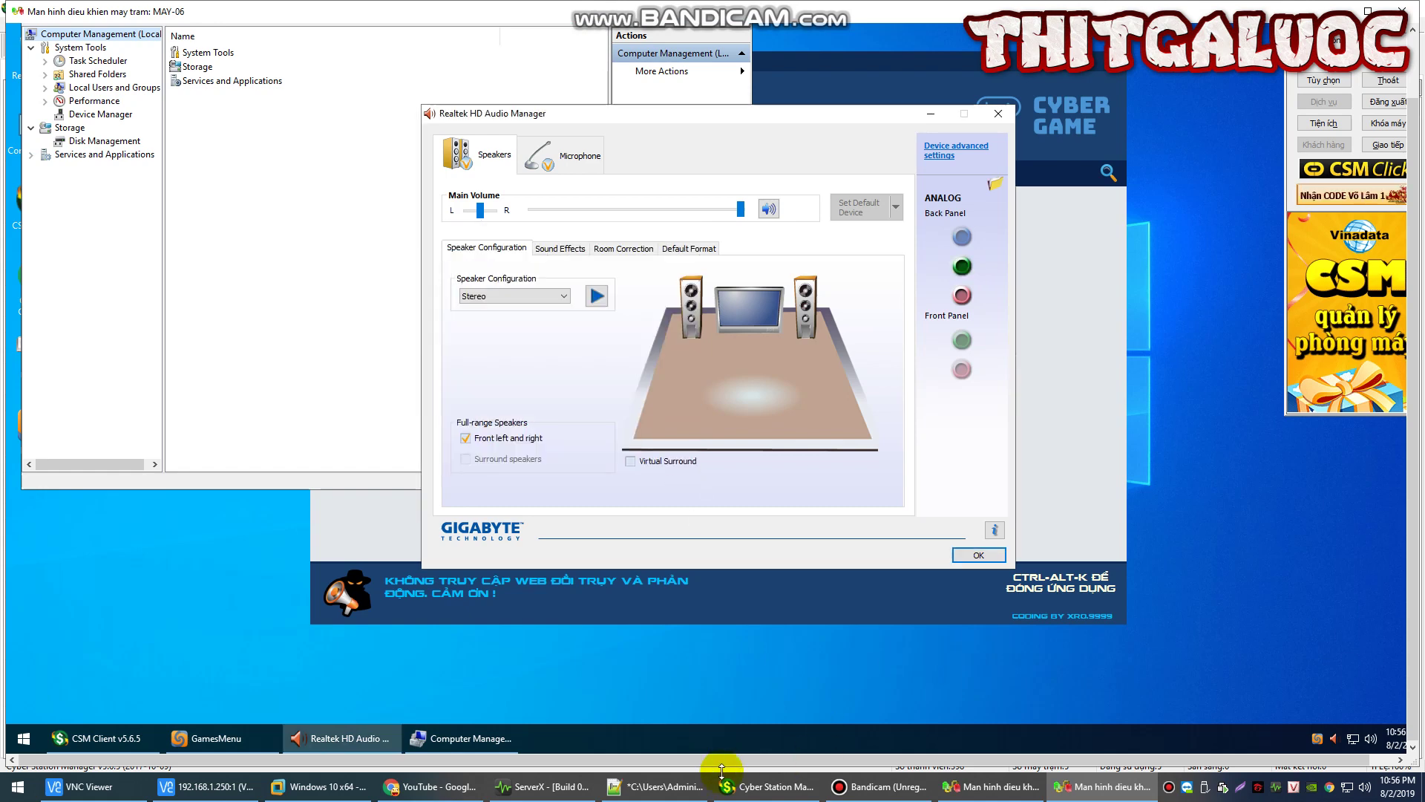
Switch to Notepad++ and add the line "máy này chưa chỉnh" to the notes
{"action": "left_click", "coordinate": [655, 786]}
{"action": "left_click", "coordinate": [817, 528]}
{"action": "type", "text": "may này chưa"}
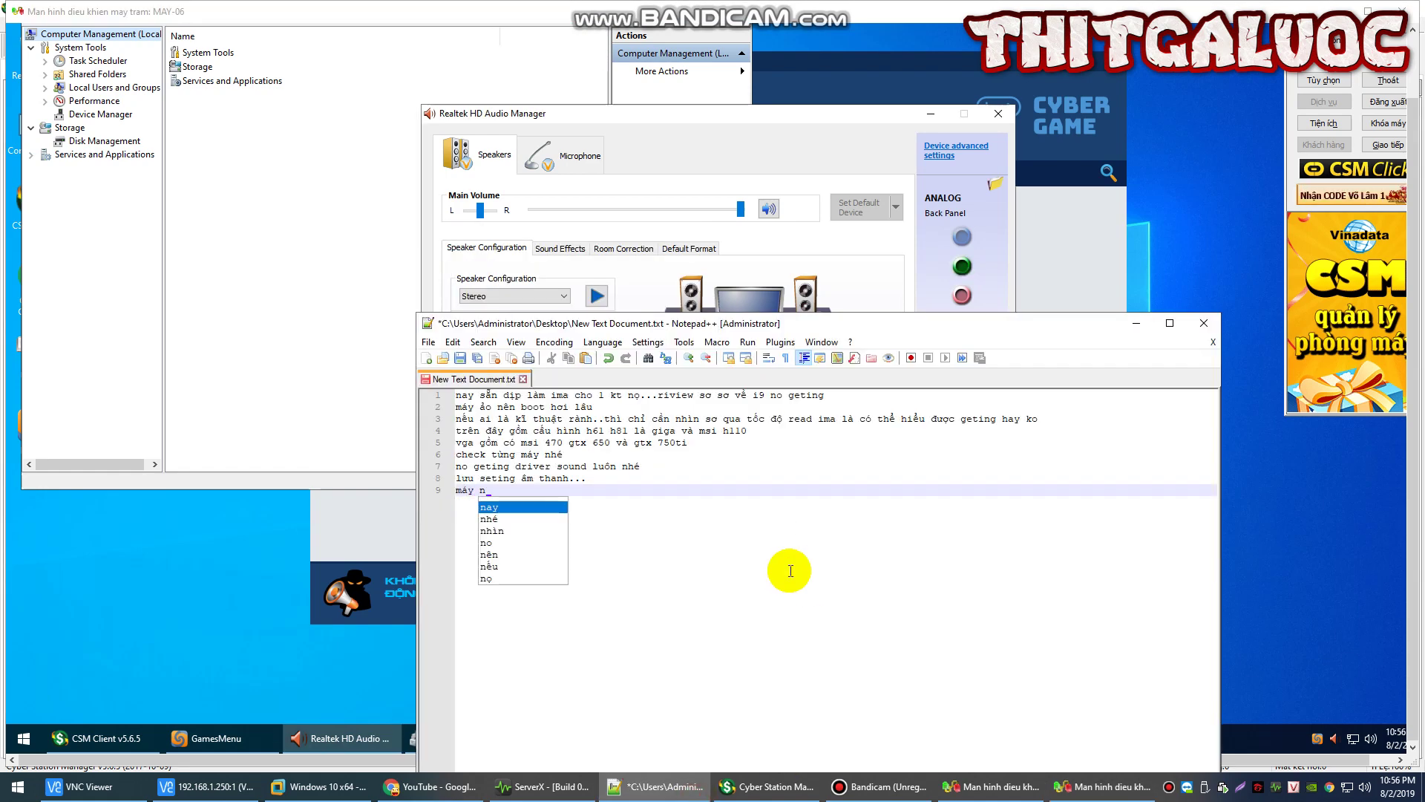
{"action": "type", "text": " chỉnh"}
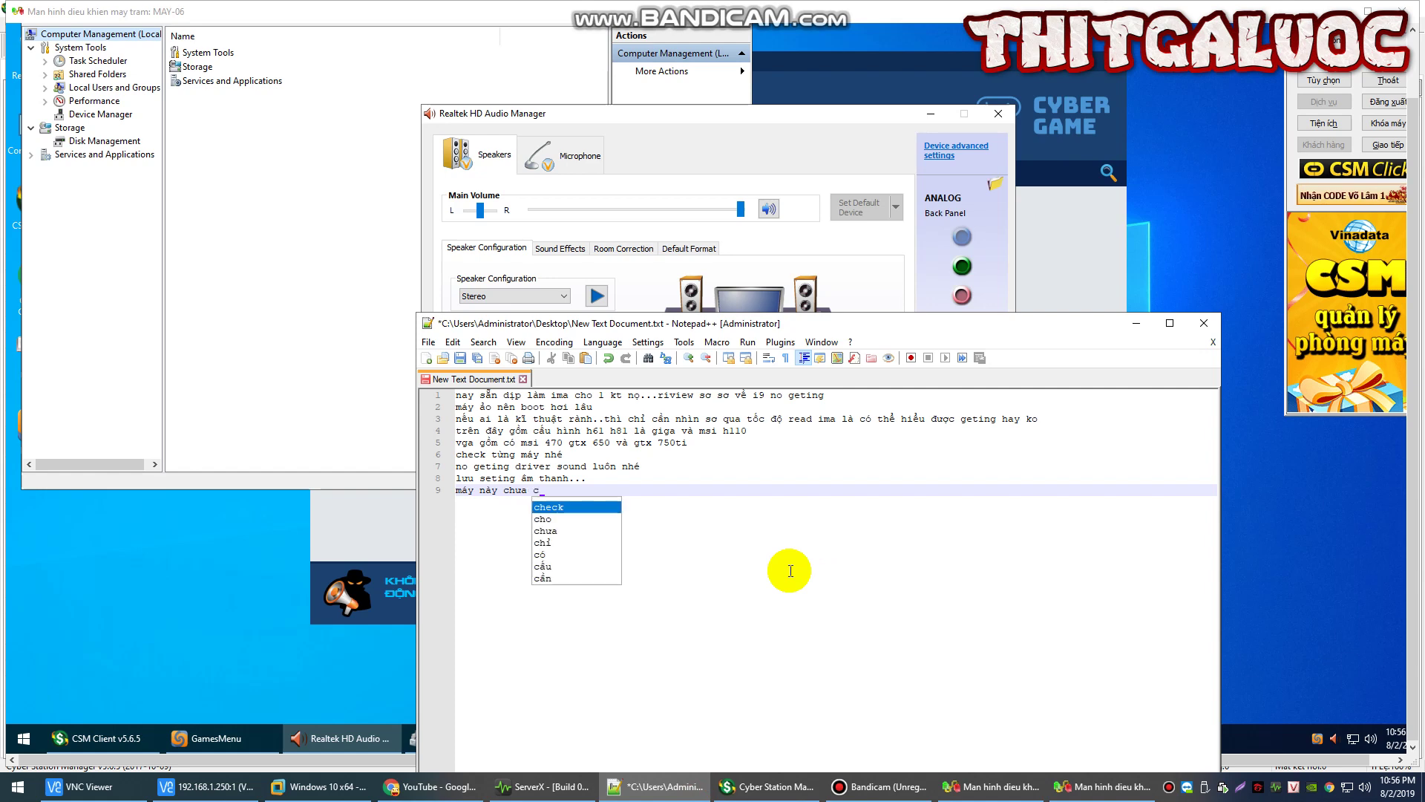
{"action": "key", "text": "Return"}
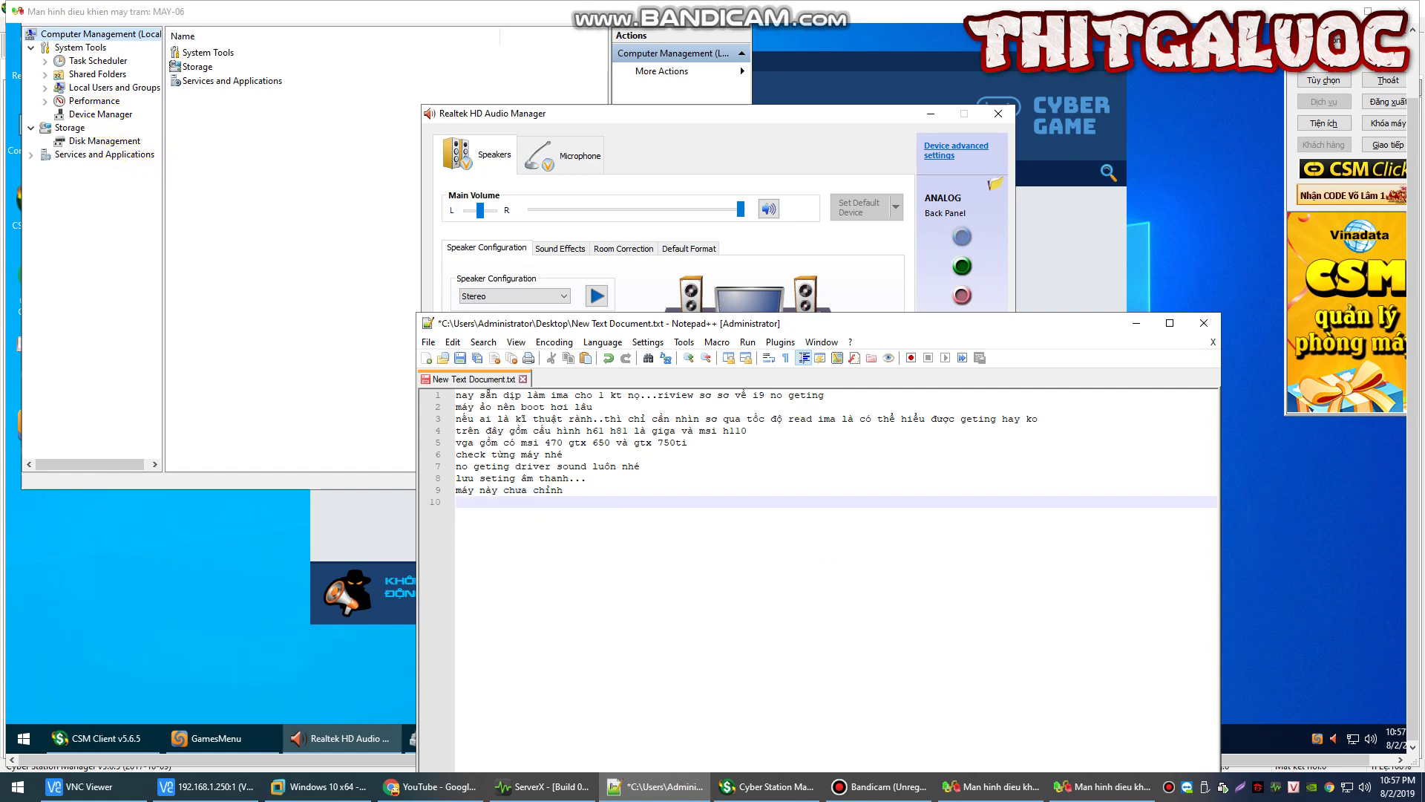
Examine the display adapters and processors of MAY-06 in Device Manager
{"action": "left_click", "coordinate": [100, 114]}
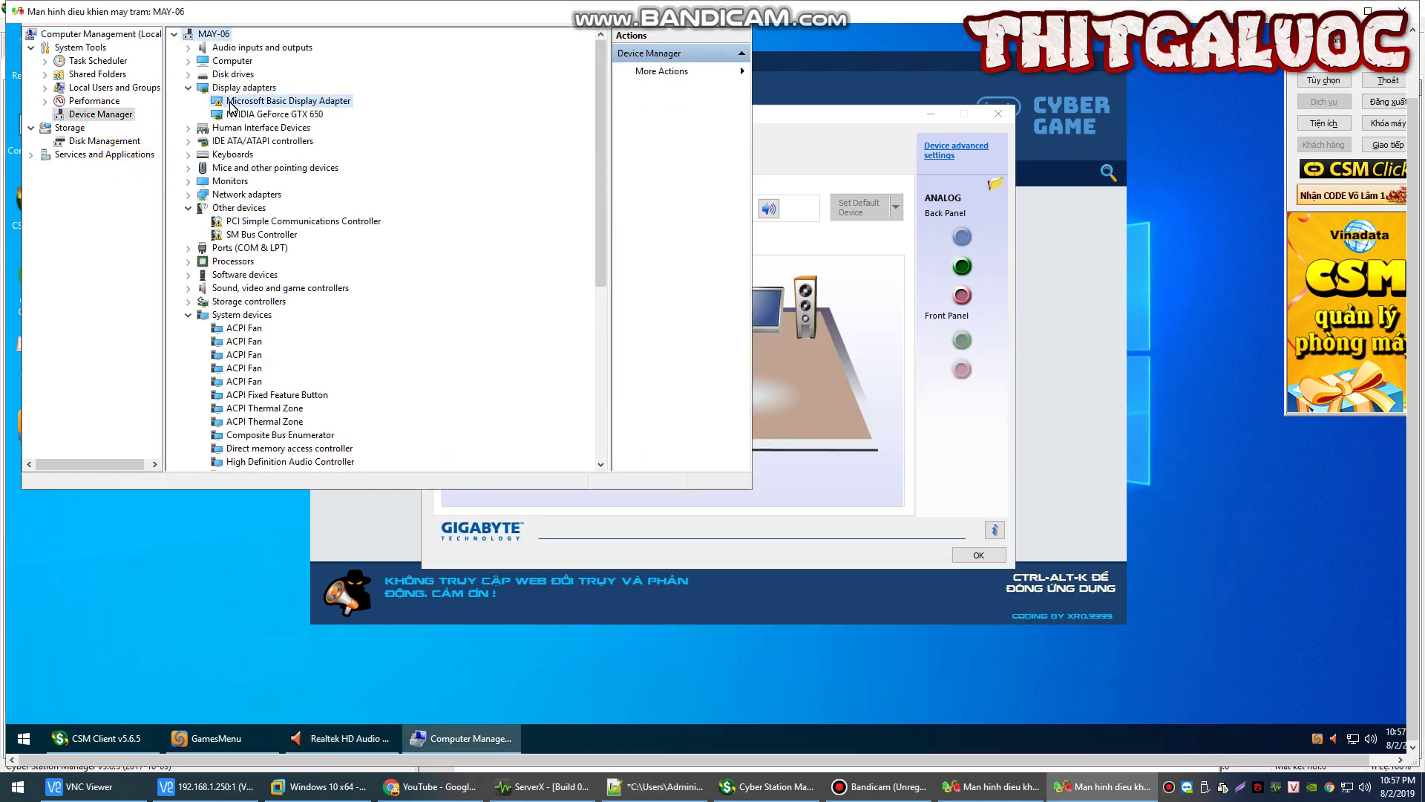
{"action": "left_click", "coordinate": [189, 315]}
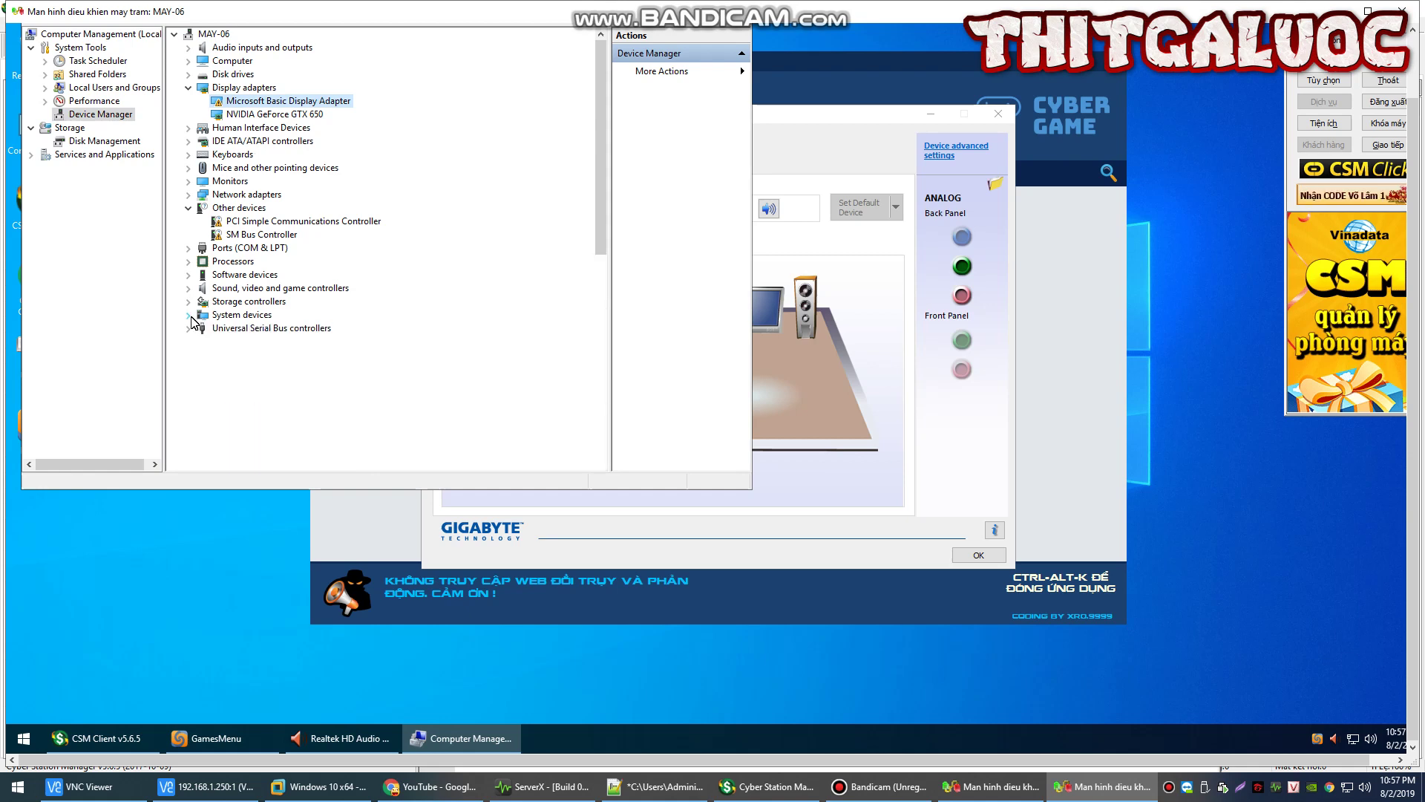
{"action": "left_click", "coordinate": [189, 265]}
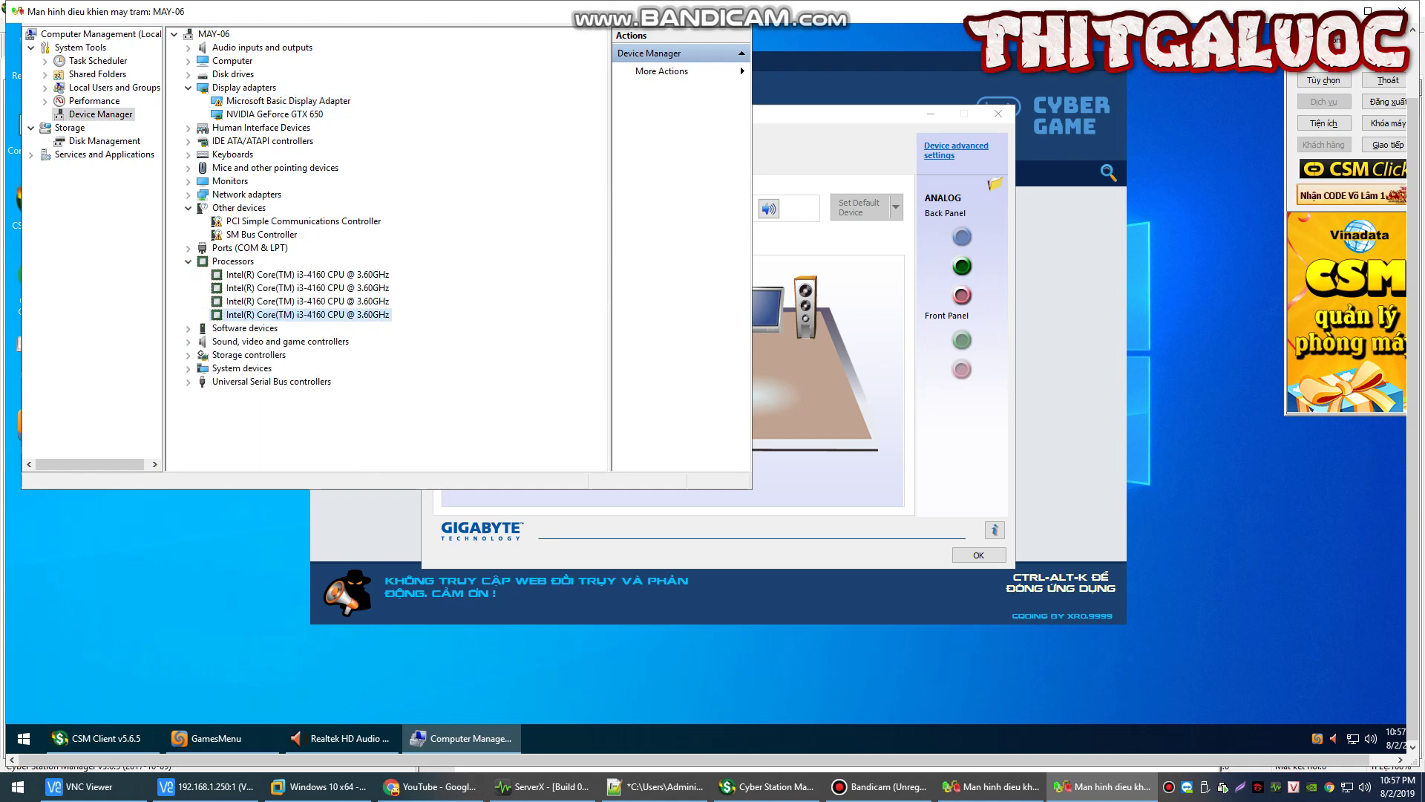
{"action": "left_click", "coordinate": [308, 115]}
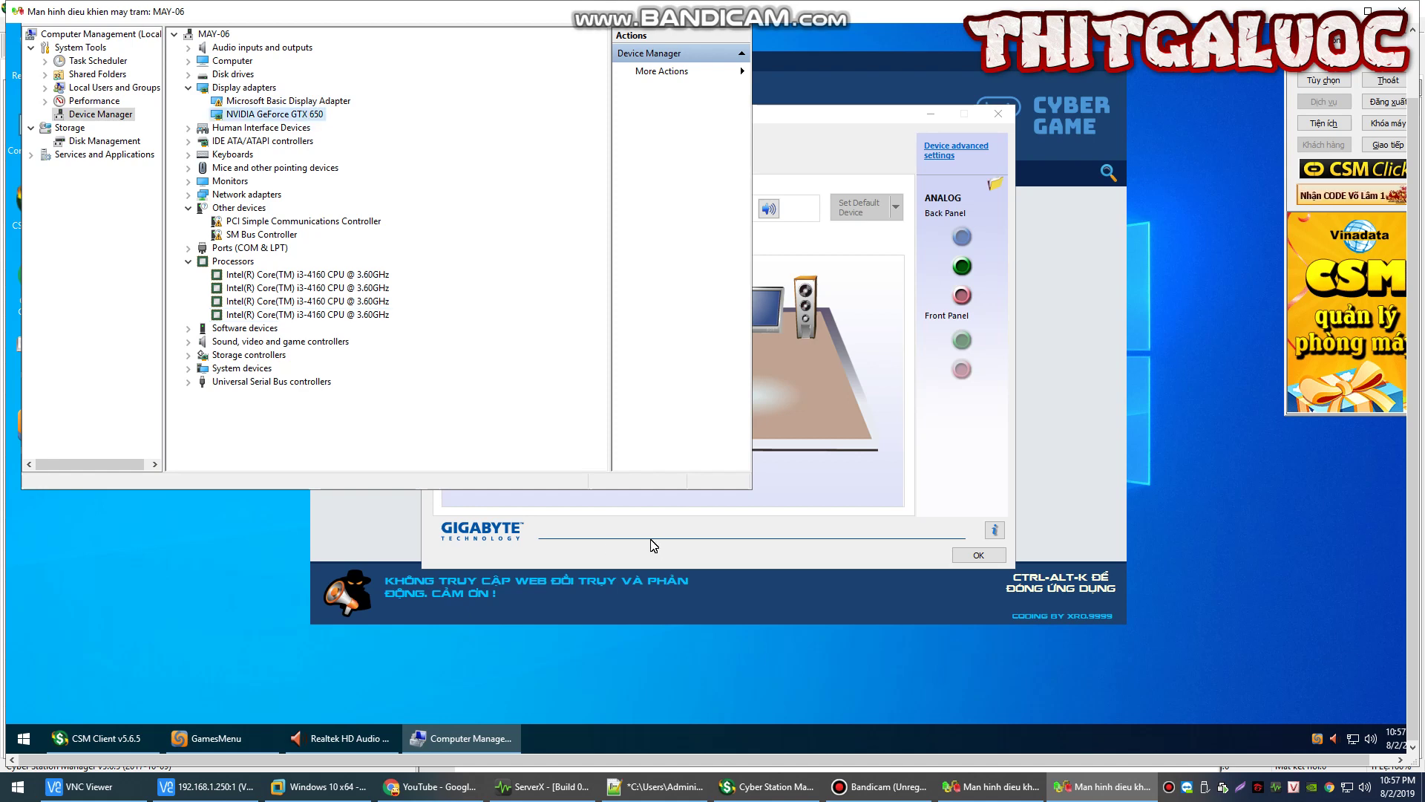
Return to Cyber Station Manager and open the remote screen of workstation MAY-17 with control enabled
{"action": "left_click", "coordinate": [768, 786]}
{"action": "right_click", "coordinate": [294, 138]}
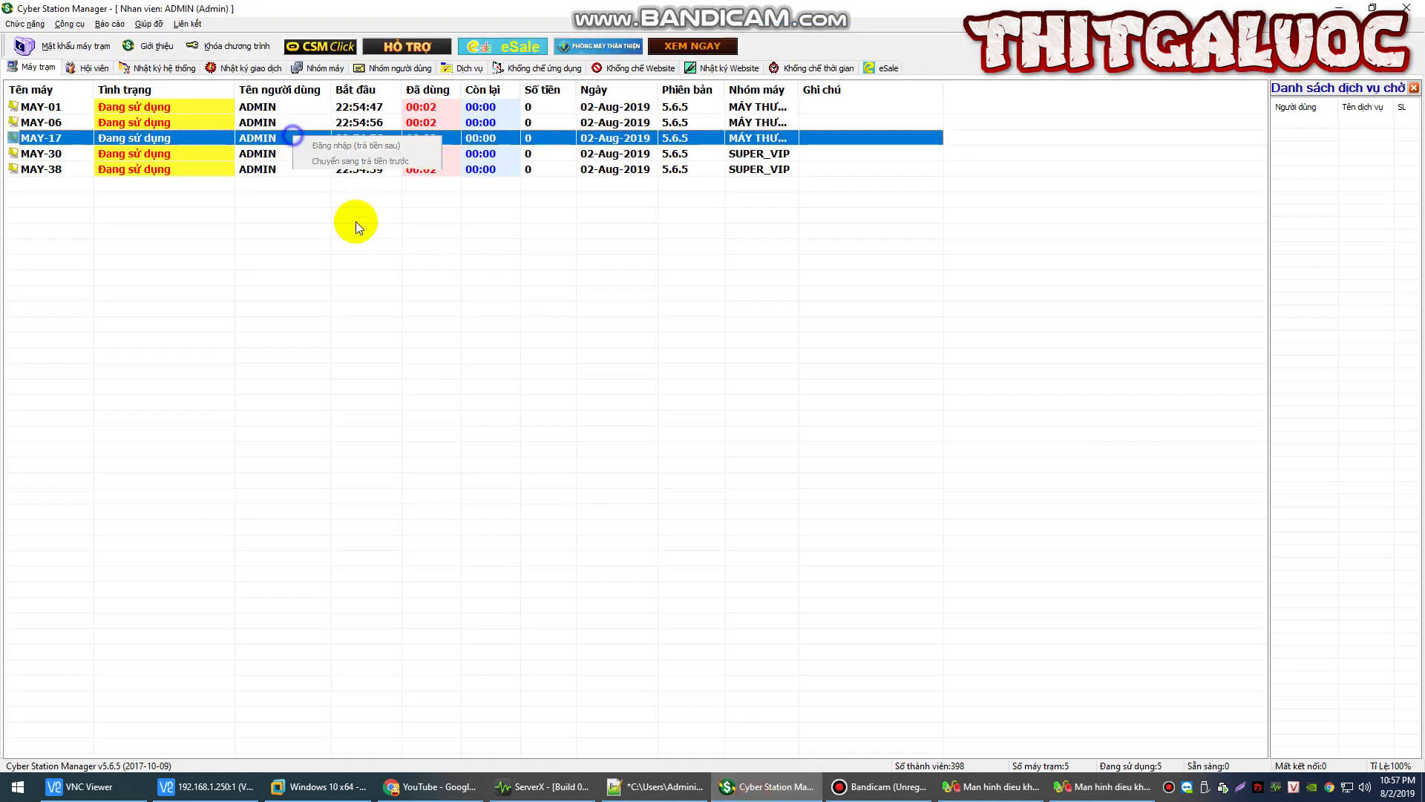
{"action": "mouse_move", "coordinate": [394, 296]}
{"action": "left_click", "coordinate": [506, 343]}
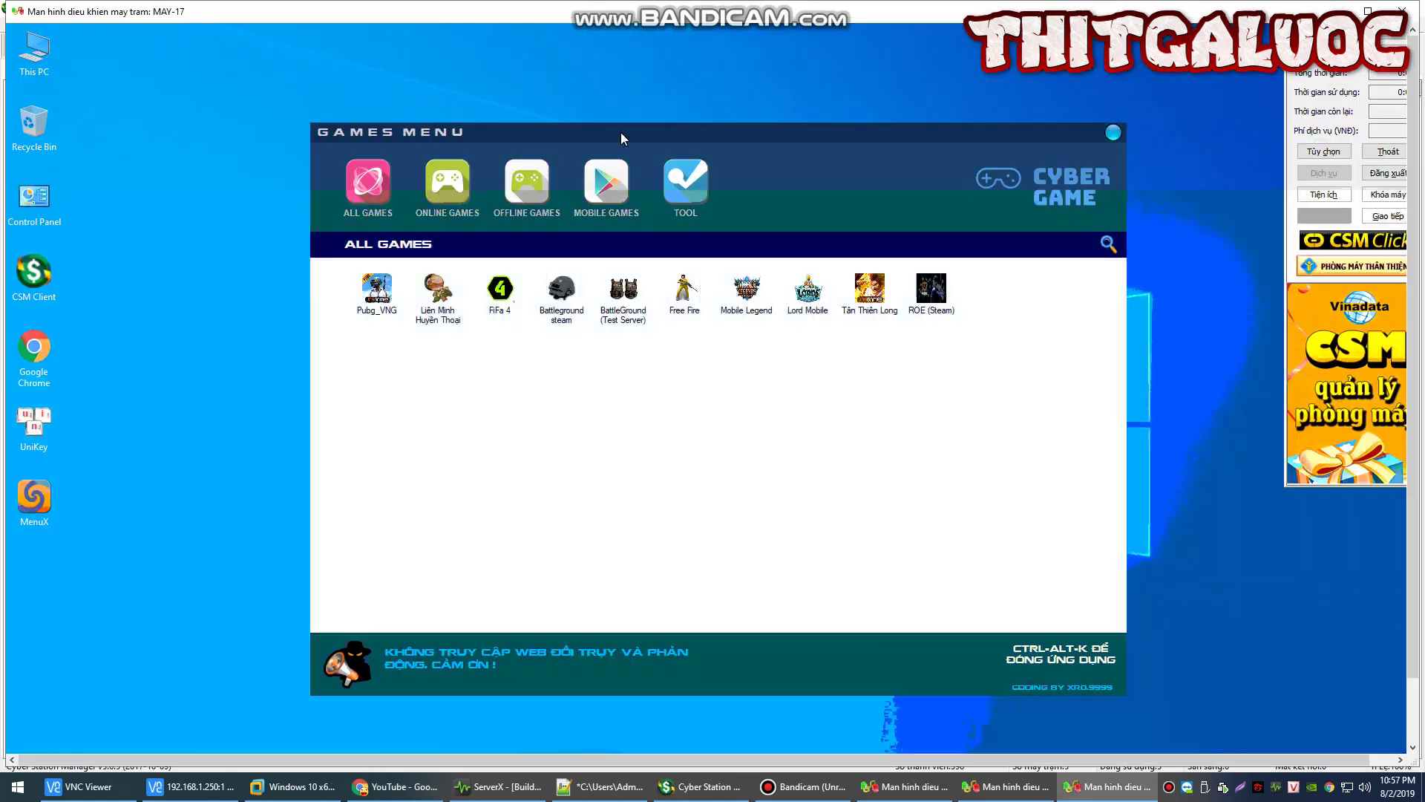
{"action": "left_click", "coordinate": [633, 23]}
{"action": "left_click", "coordinate": [675, 115]}
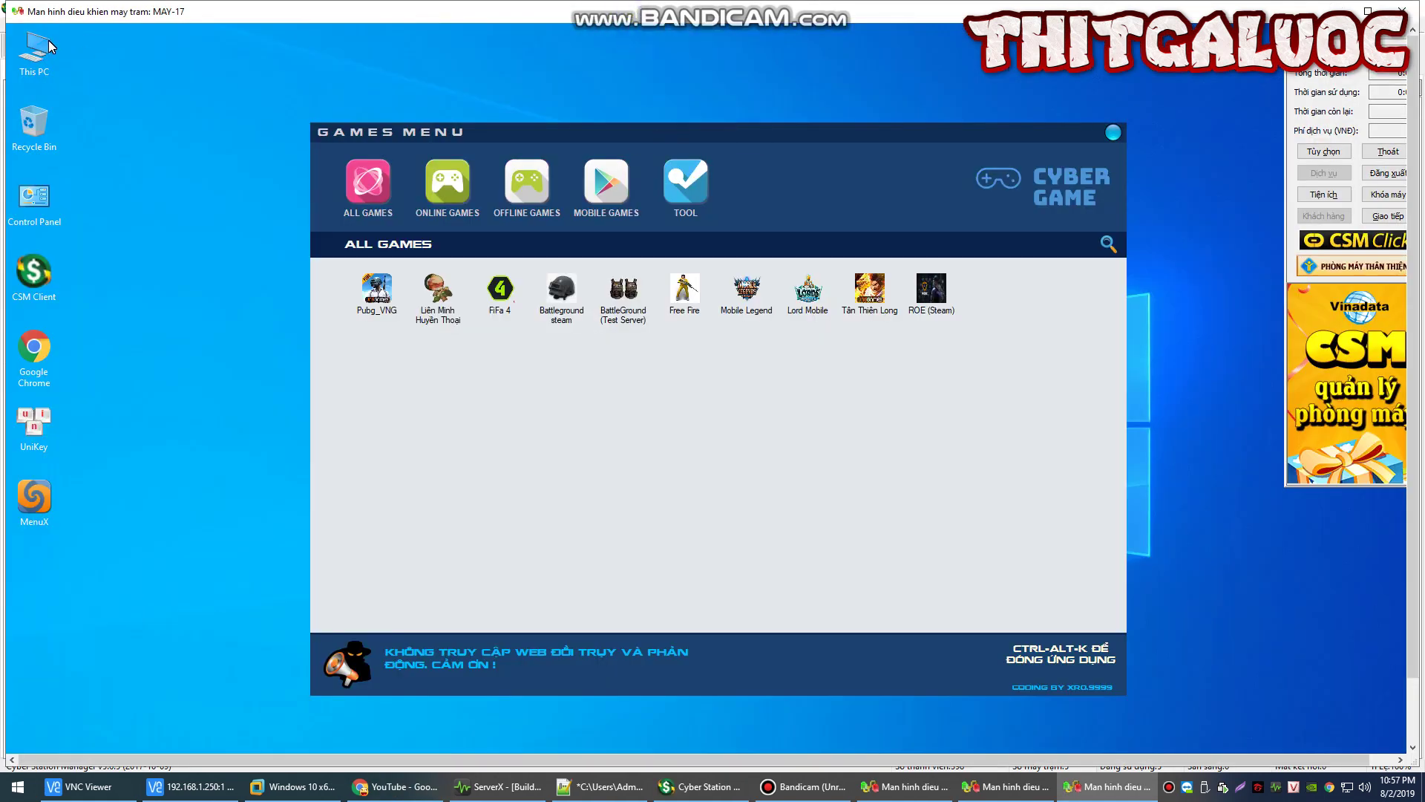
Open Computer Management on MAY-17 and examine its display adapters and processors in Device Manager
{"action": "right_click", "coordinate": [50, 43]}
{"action": "left_click", "coordinate": [386, 184]}
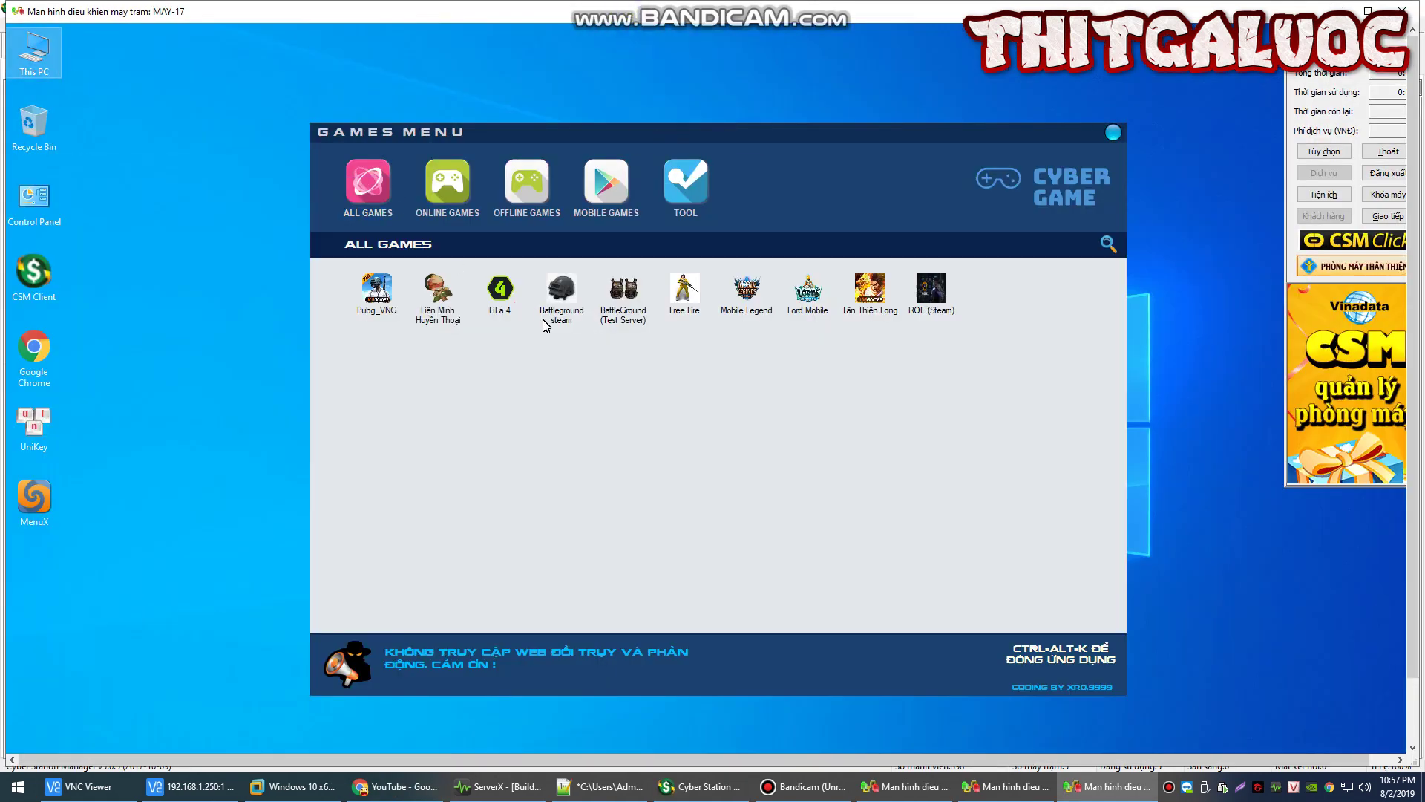
{"action": "left_click", "coordinate": [507, 287]}
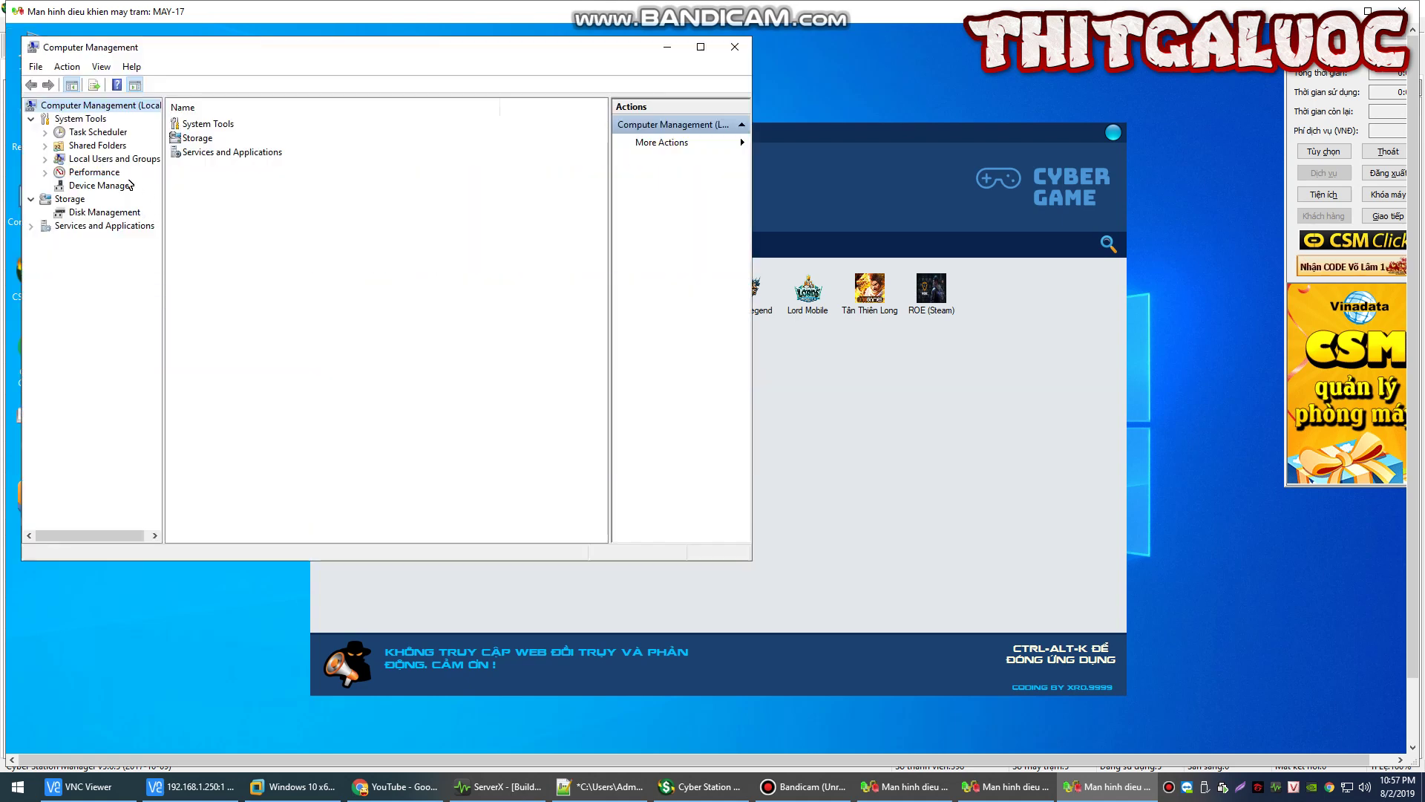
{"action": "left_click", "coordinate": [118, 186]}
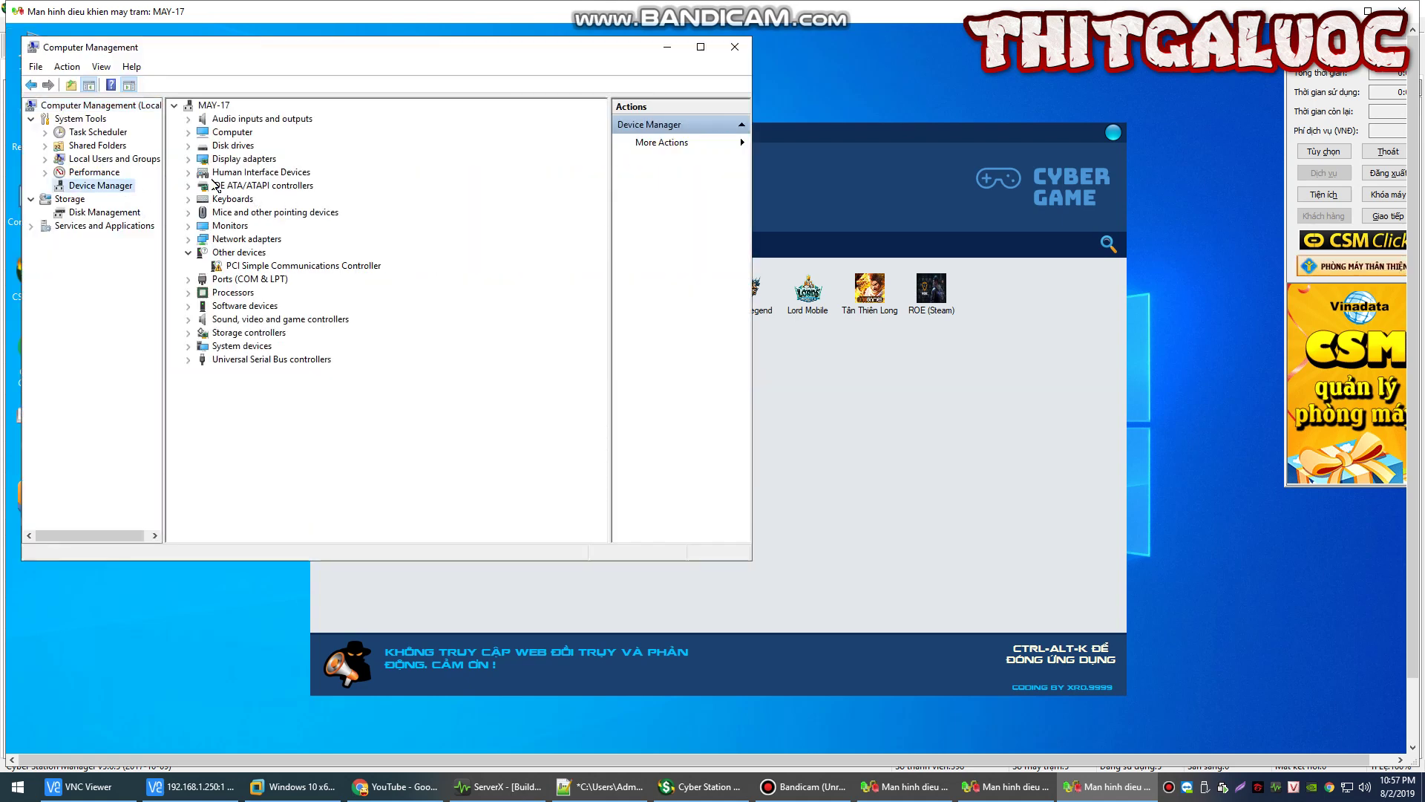
{"action": "left_click", "coordinate": [189, 159]}
{"action": "left_click", "coordinate": [279, 172]}
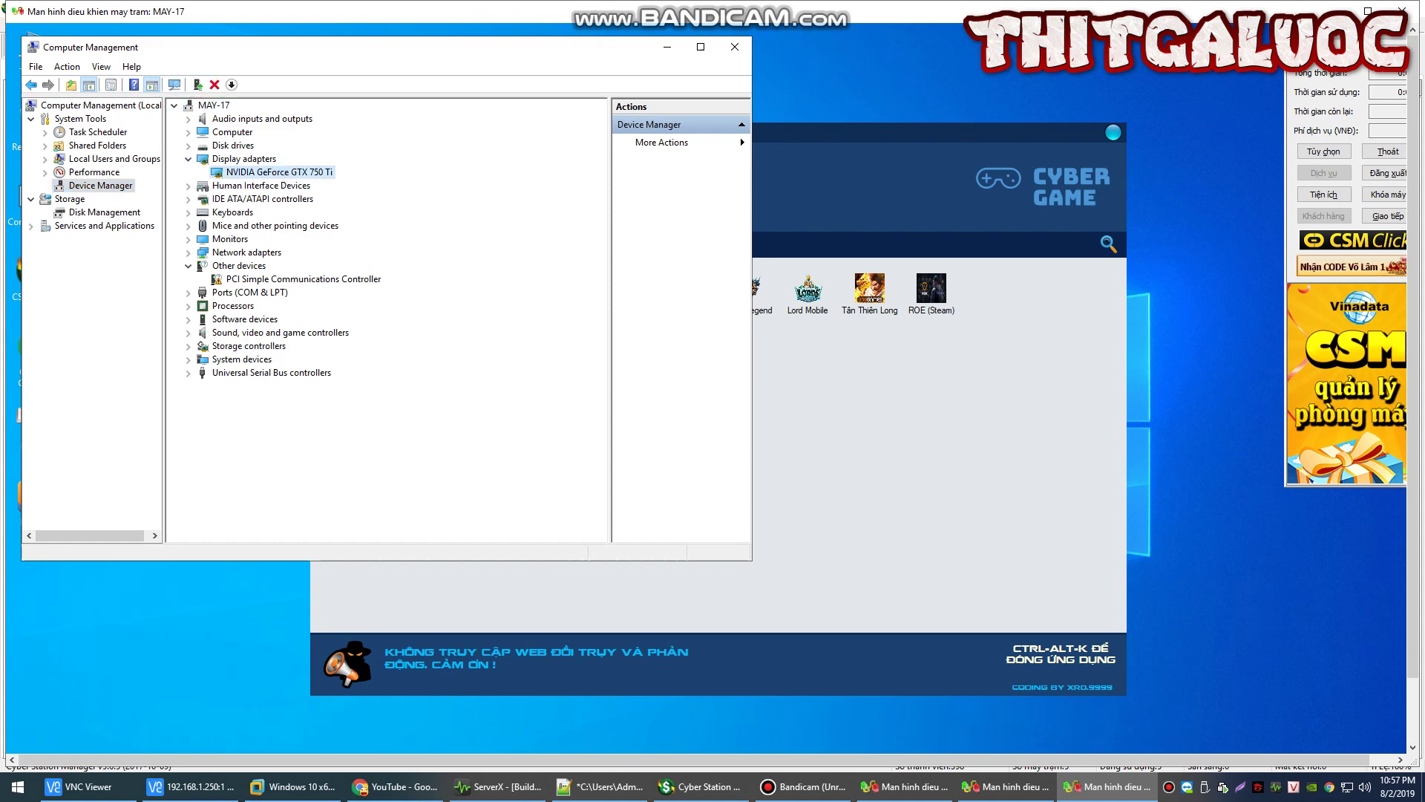
{"action": "left_click", "coordinate": [190, 306]}
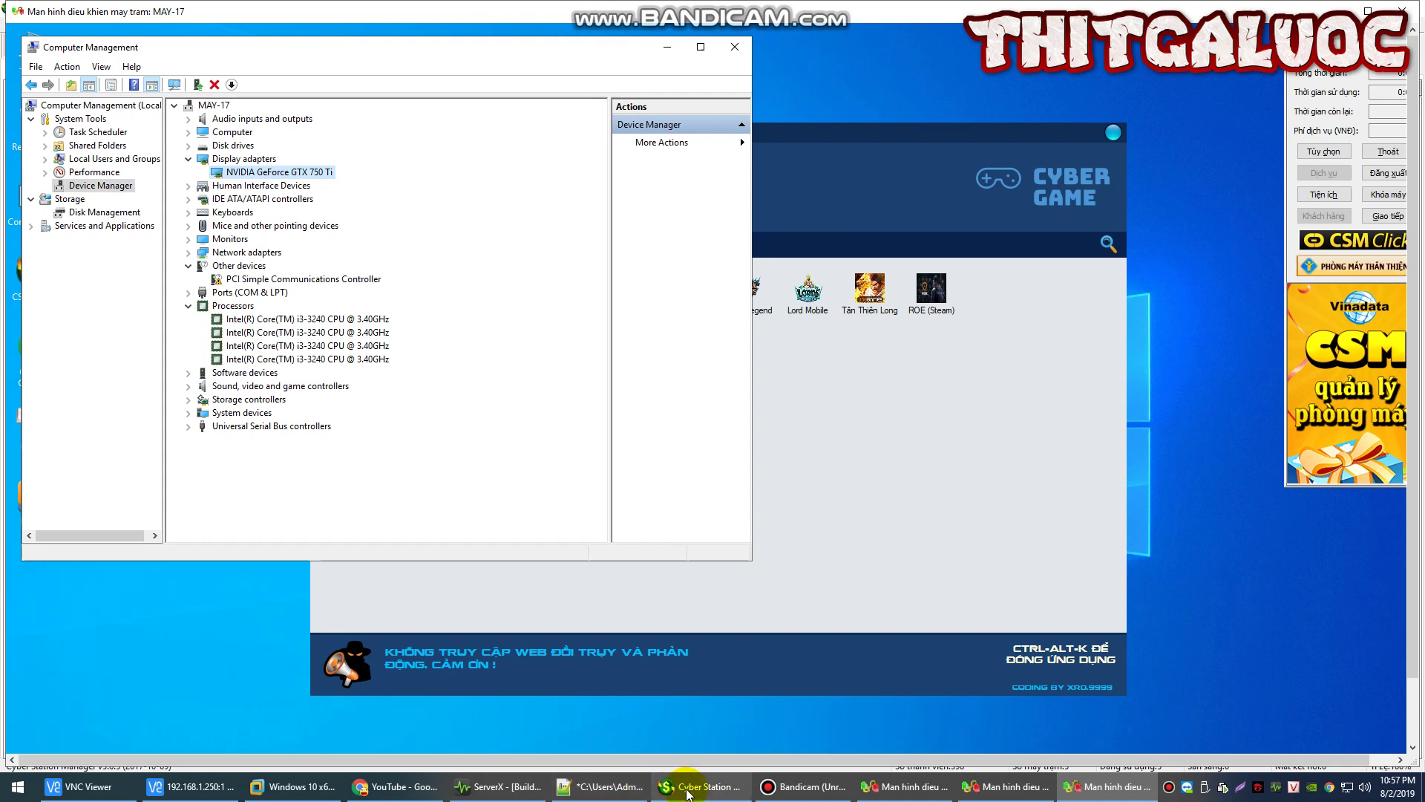
Switch to ServerX and compare the CPU, GPU and mainboard listed for MAY-01, MAY-06 and MAY-17 with Device Manager
{"action": "left_click", "coordinate": [486, 785]}
{"action": "left_click", "coordinate": [456, 184]}
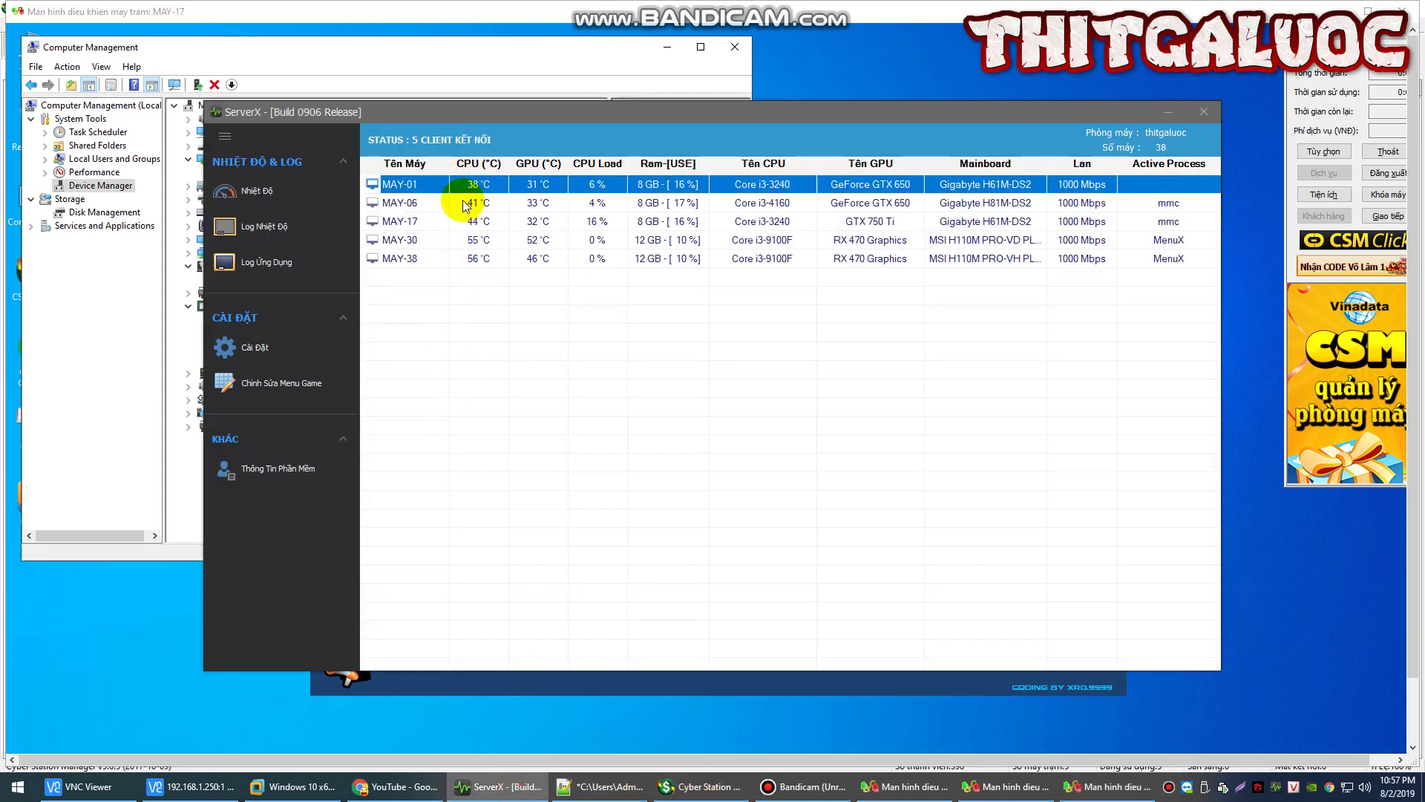
{"action": "left_click", "coordinate": [463, 202]}
{"action": "left_click", "coordinate": [472, 221]}
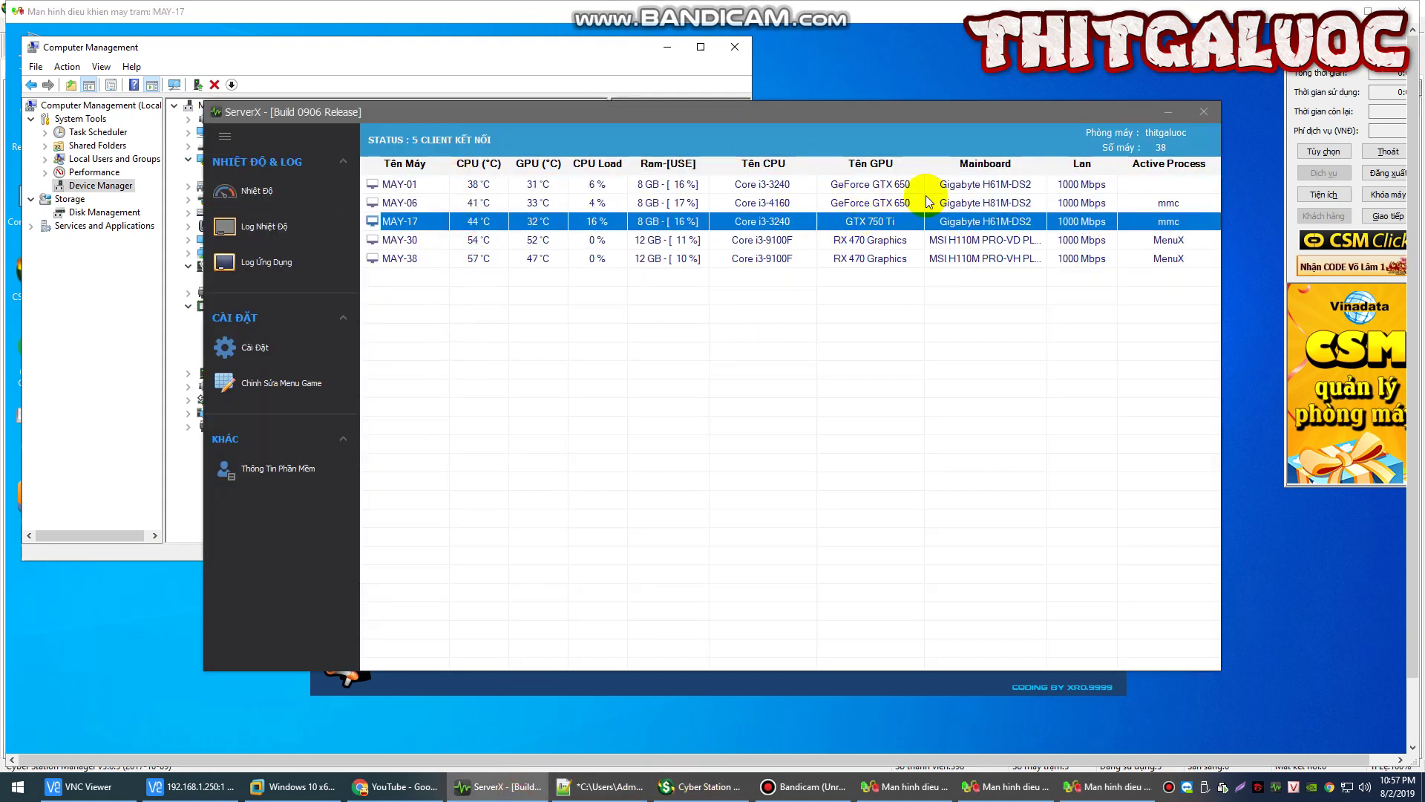
{"action": "left_click_drag", "start_coordinate": [706, 128], "coordinate": [1057, 126]}
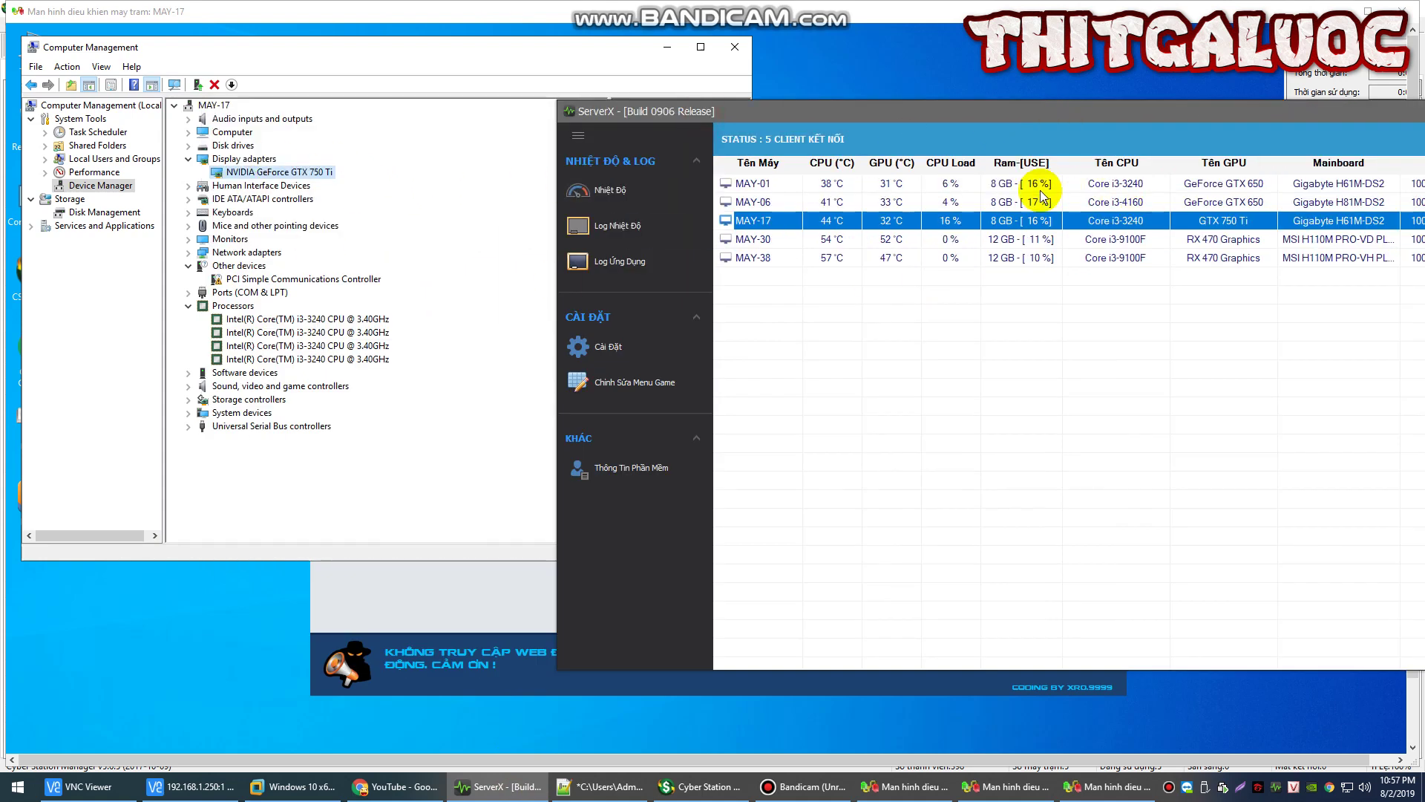
{"action": "left_click_drag", "start_coordinate": [983, 126], "coordinate": [722, 127]}
From Cyber Station Manager, open the remote screen of workstation MAY-30 and bring up its Computer Management
{"action": "left_click", "coordinate": [698, 786]}
{"action": "right_click", "coordinate": [213, 158]}
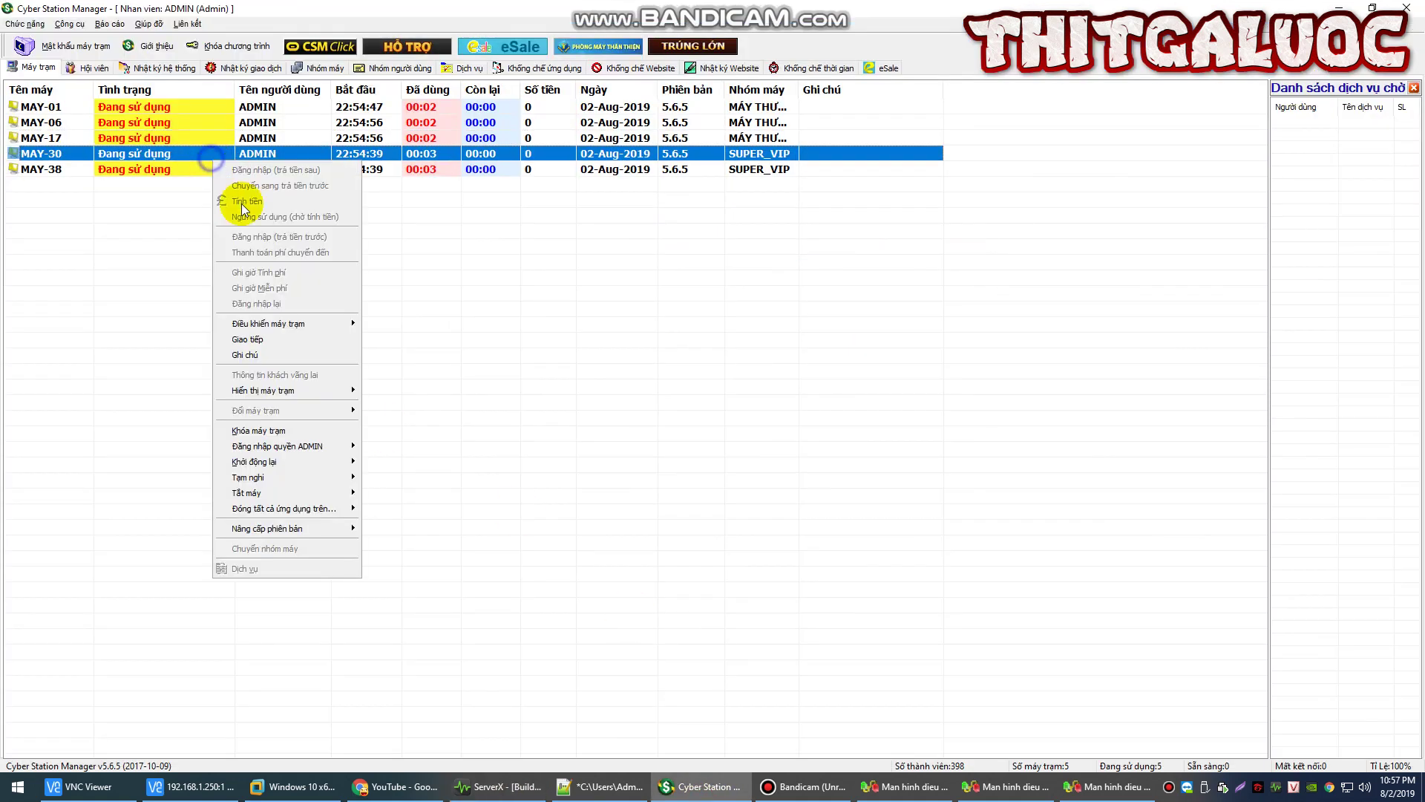
{"action": "mouse_move", "coordinate": [319, 323]}
{"action": "left_click", "coordinate": [446, 359]}
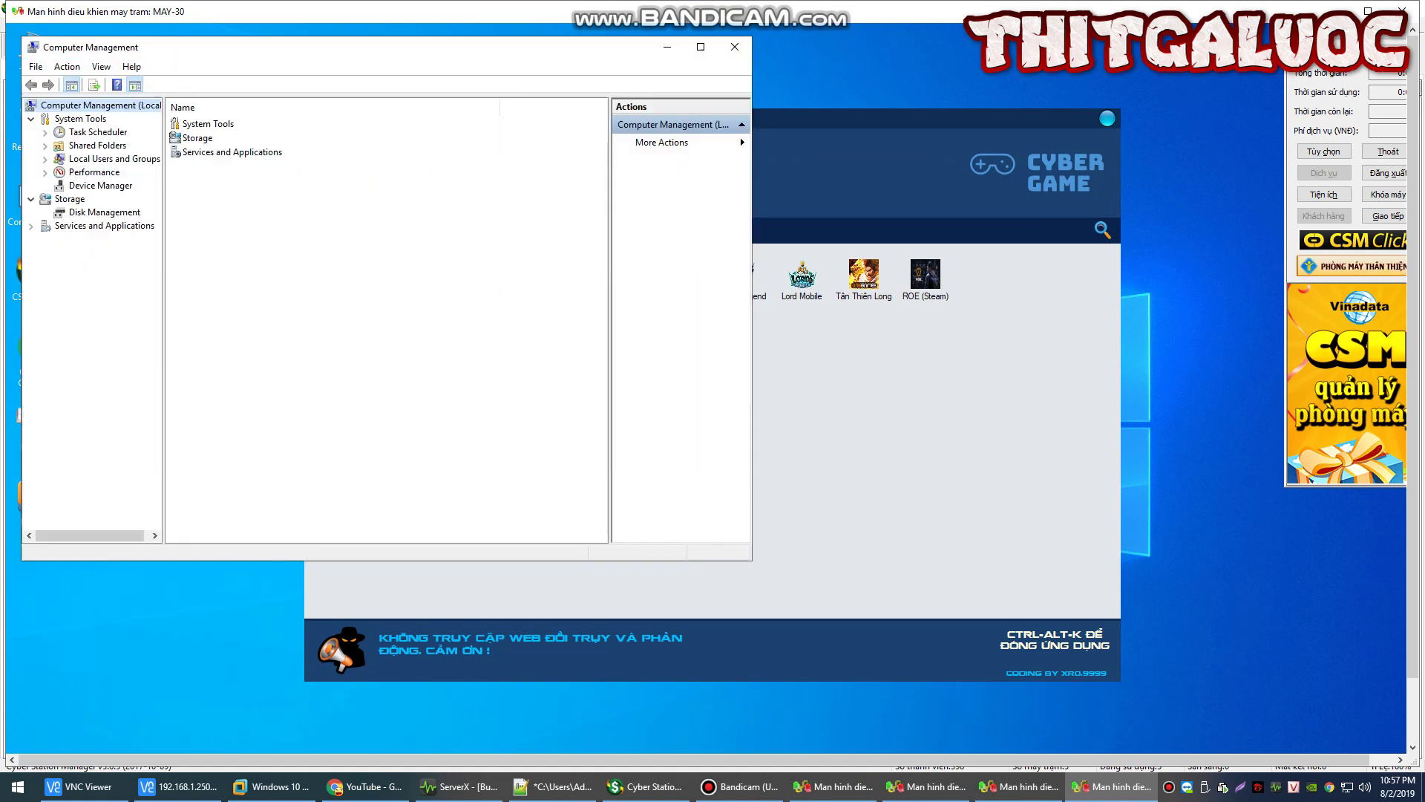
Examine the display adapters and the sound, video and game controllers of MAY-30 in Device Manager, including the USB audio device
{"action": "left_click", "coordinate": [101, 185]}
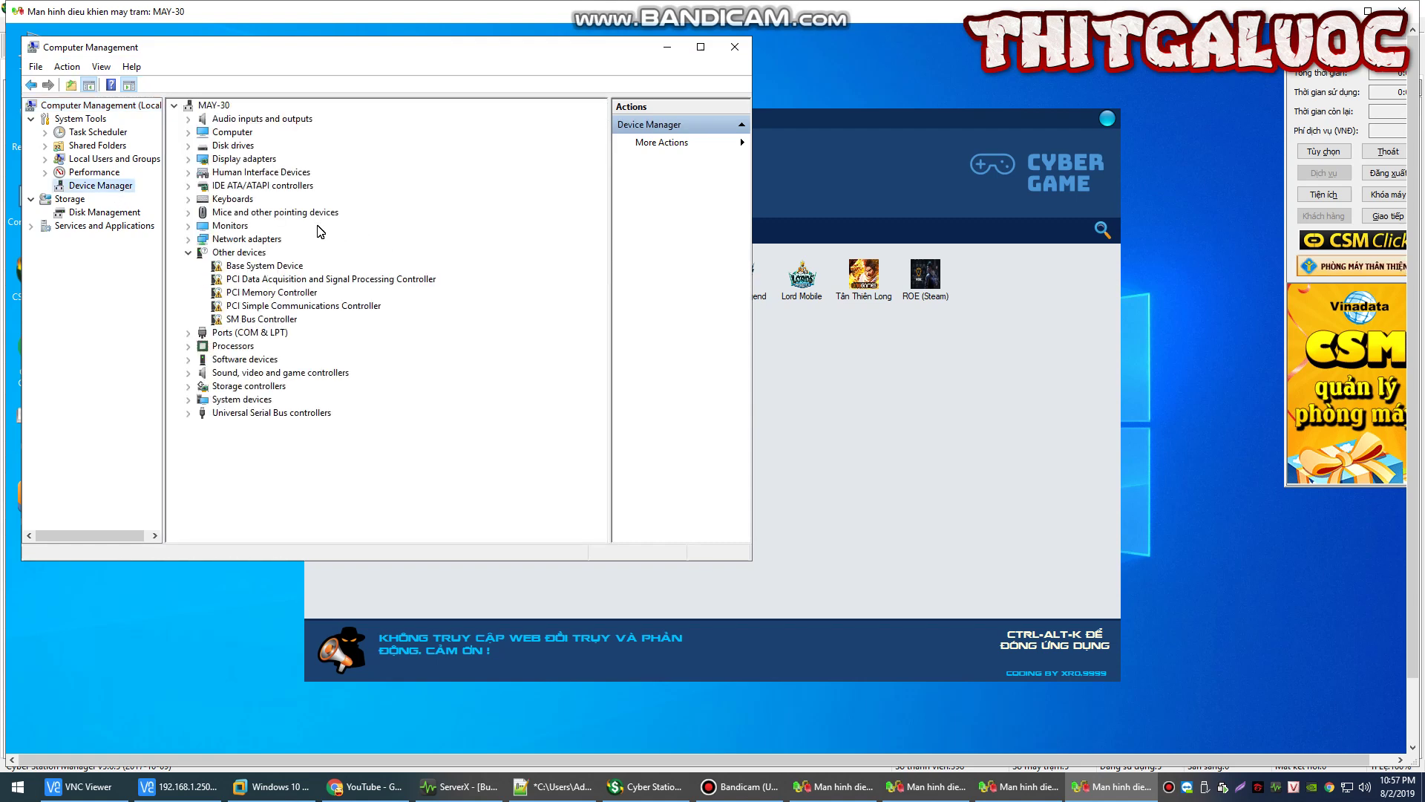
{"action": "left_click", "coordinate": [189, 159]}
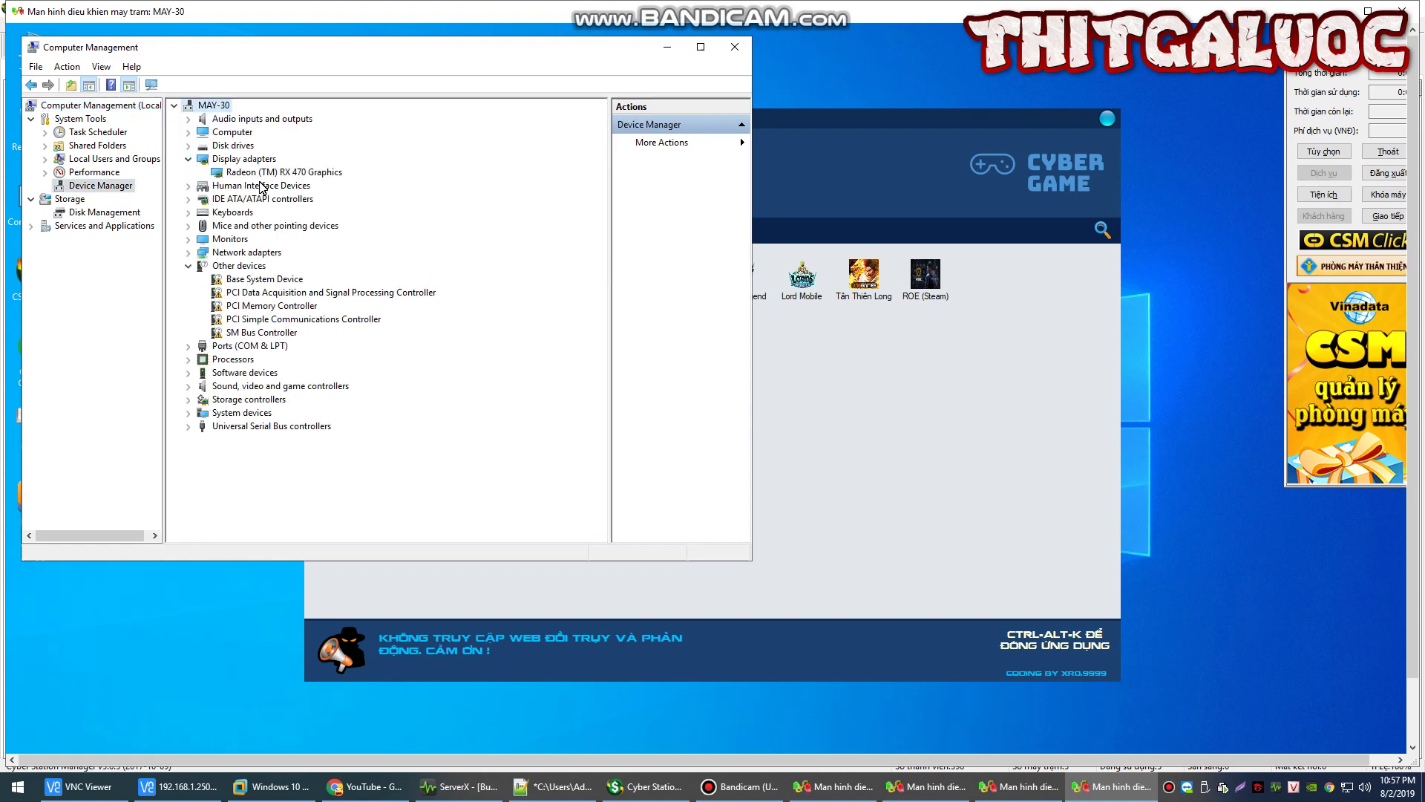
{"action": "left_click", "coordinate": [264, 173]}
{"action": "left_click", "coordinate": [193, 385]}
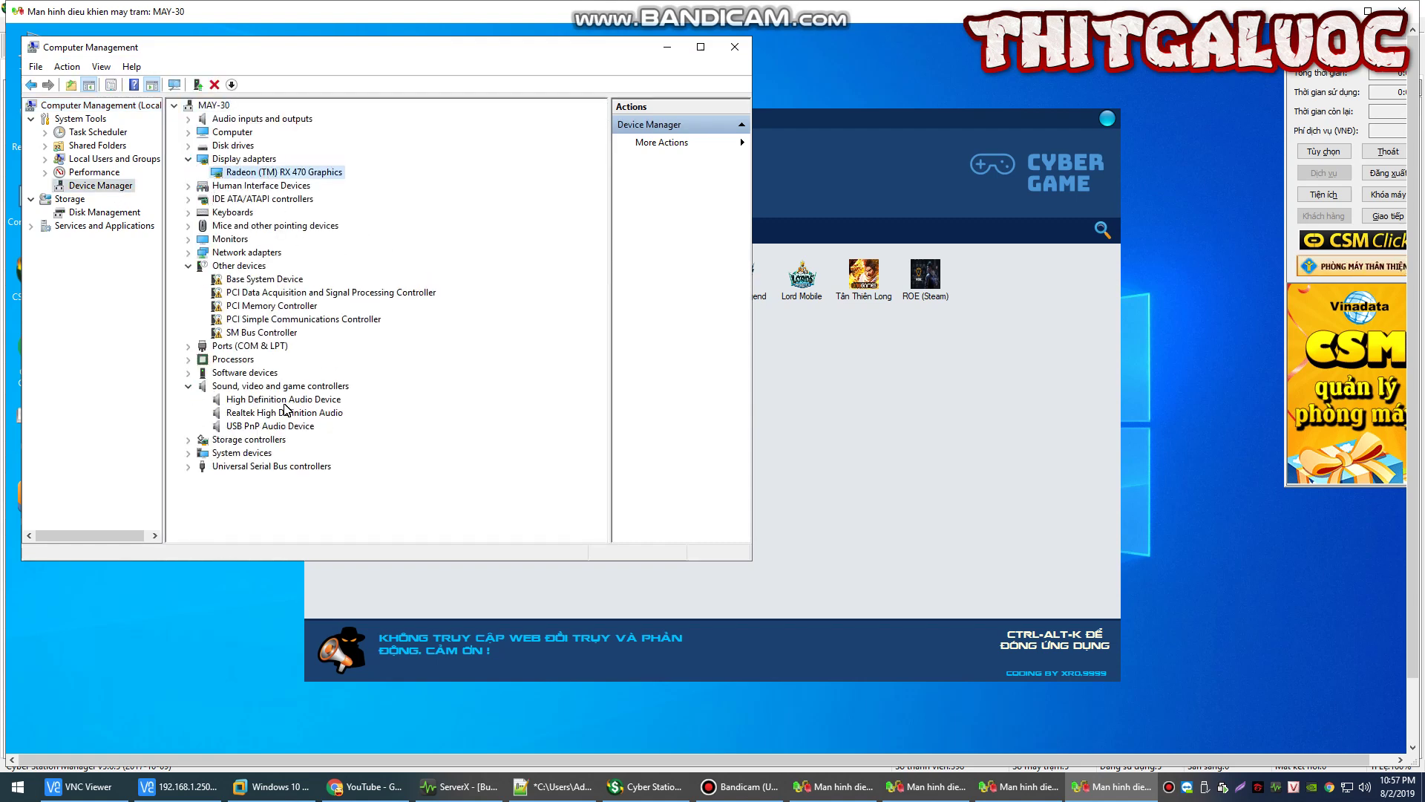
{"action": "left_click", "coordinate": [279, 400]}
{"action": "left_click", "coordinate": [268, 424]}
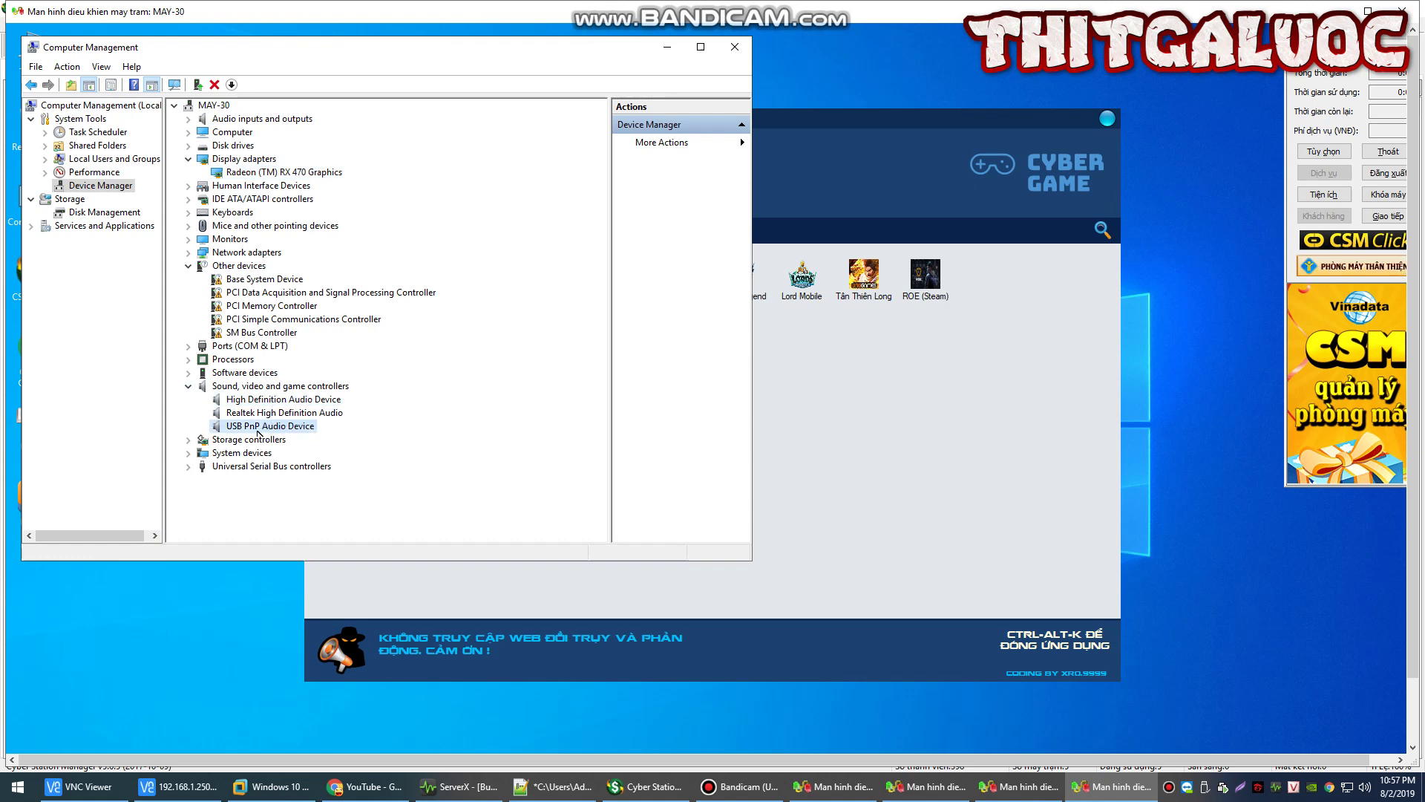
Add a "phone usb" note in Notepad++, then return to MAY-30 and move Computer Management clear of the desktop icons
{"action": "left_click", "coordinate": [553, 786]}
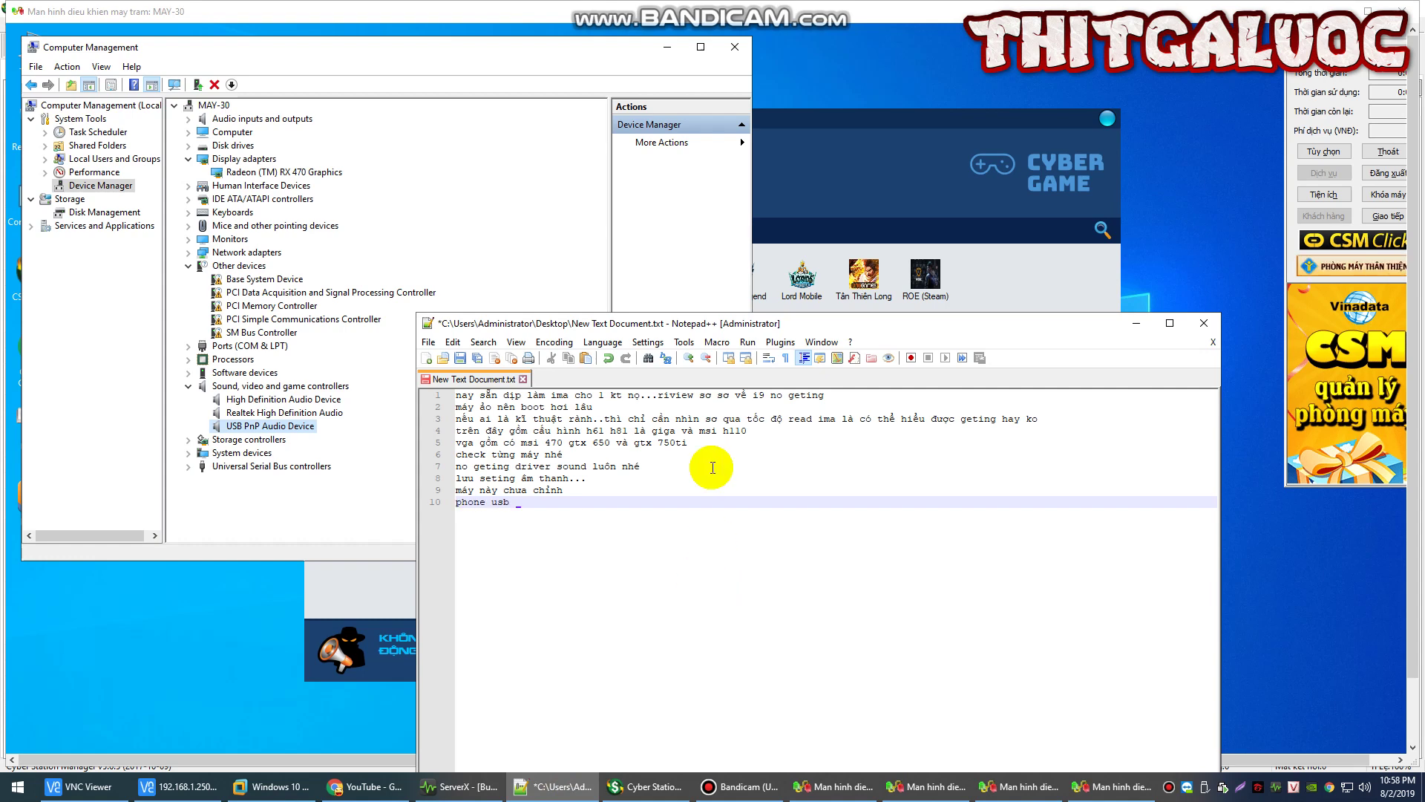
{"action": "left_click", "coordinate": [506, 62]}
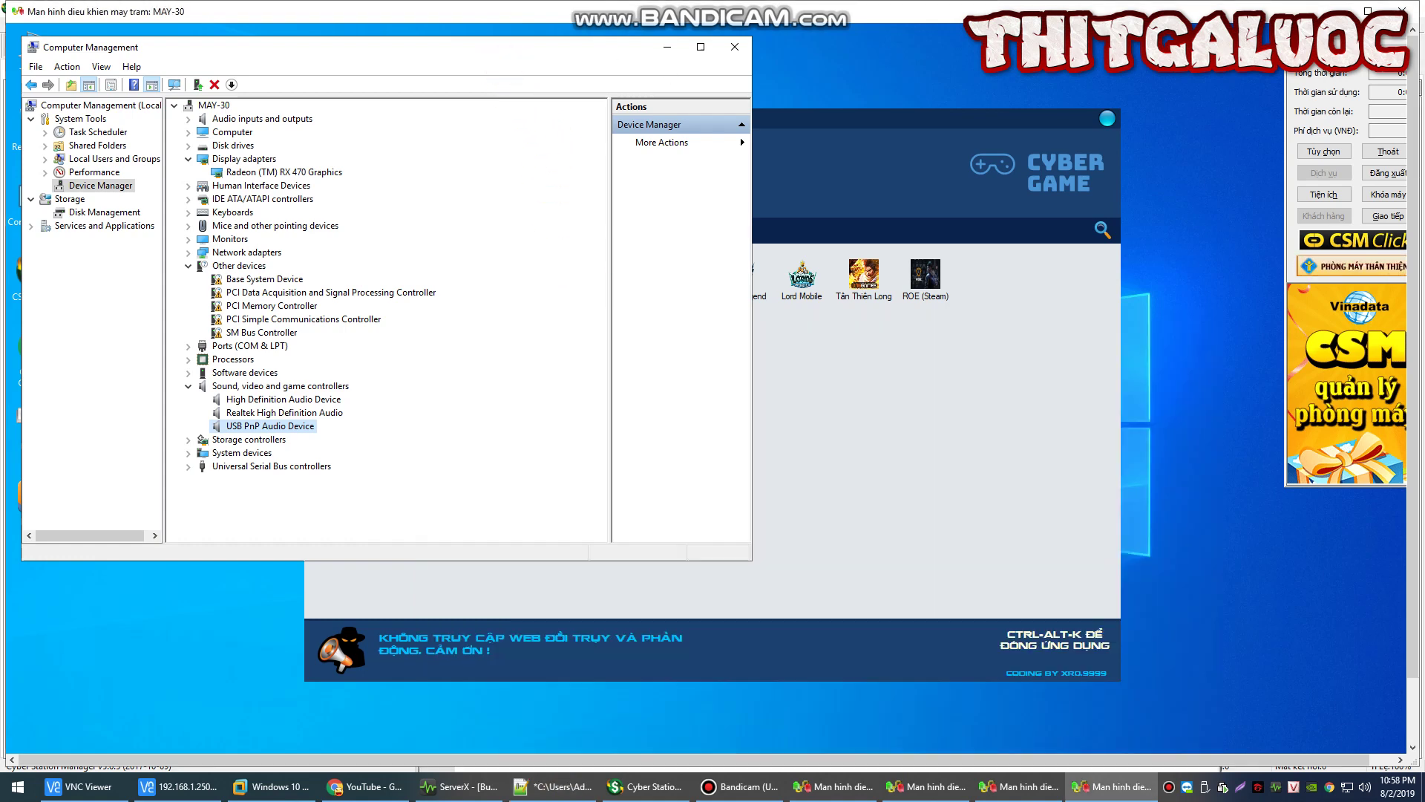
{"action": "left_click_drag", "start_coordinate": [555, 52], "coordinate": [844, 74]}
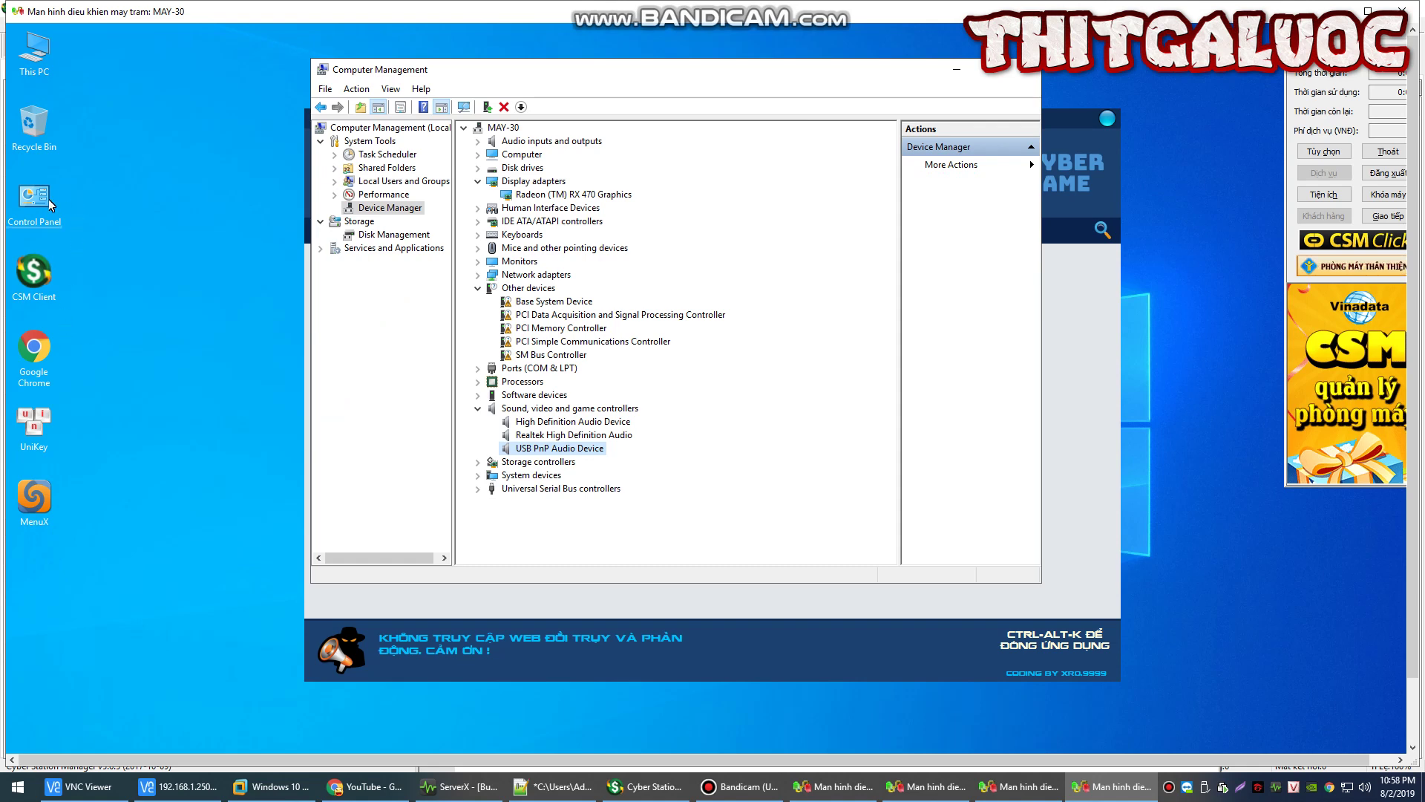
Switch to VMware Workstation and check the image read and writeback figures of MAY-30 in the iCafe8 workstation list
{"action": "left_click", "coordinate": [270, 786]}
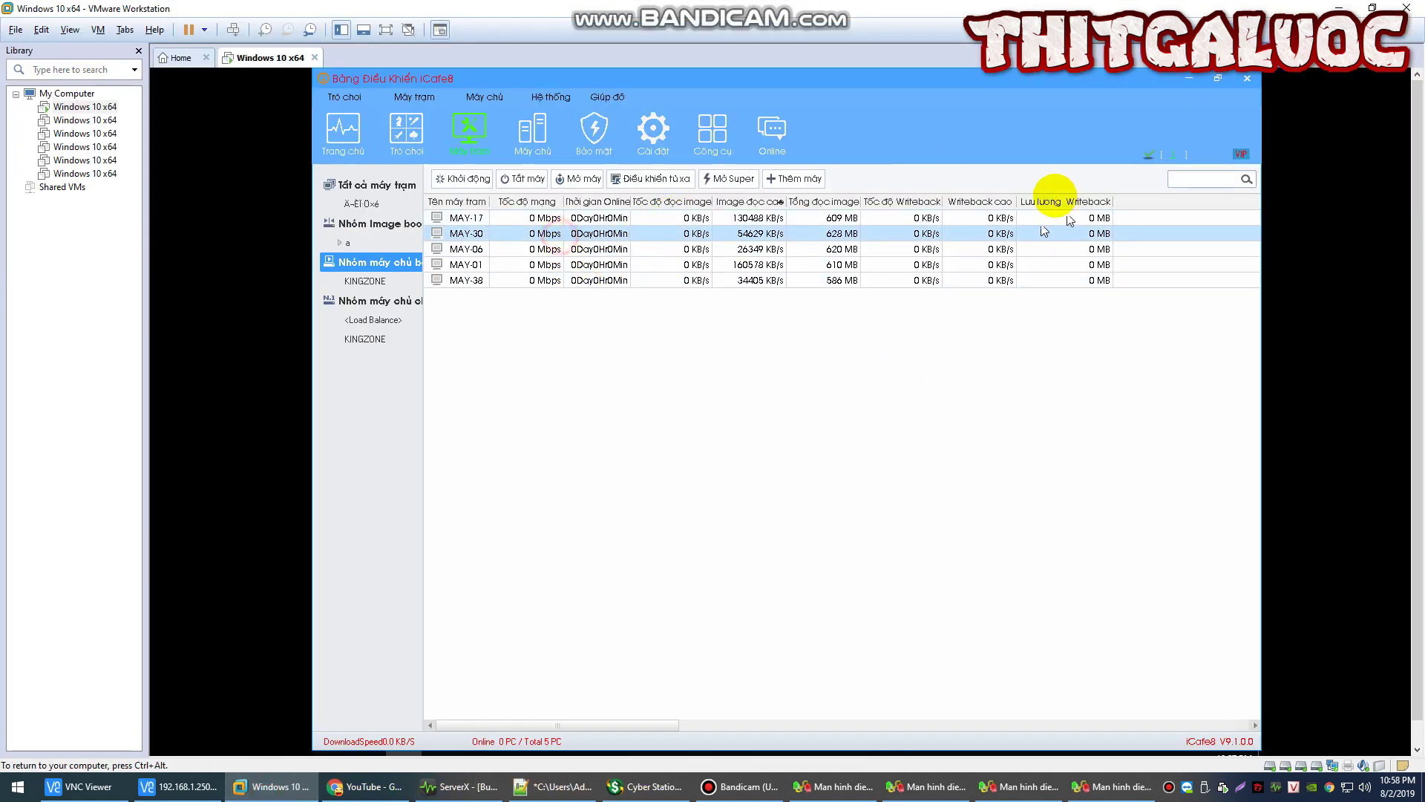
{"action": "left_click", "coordinate": [960, 234]}
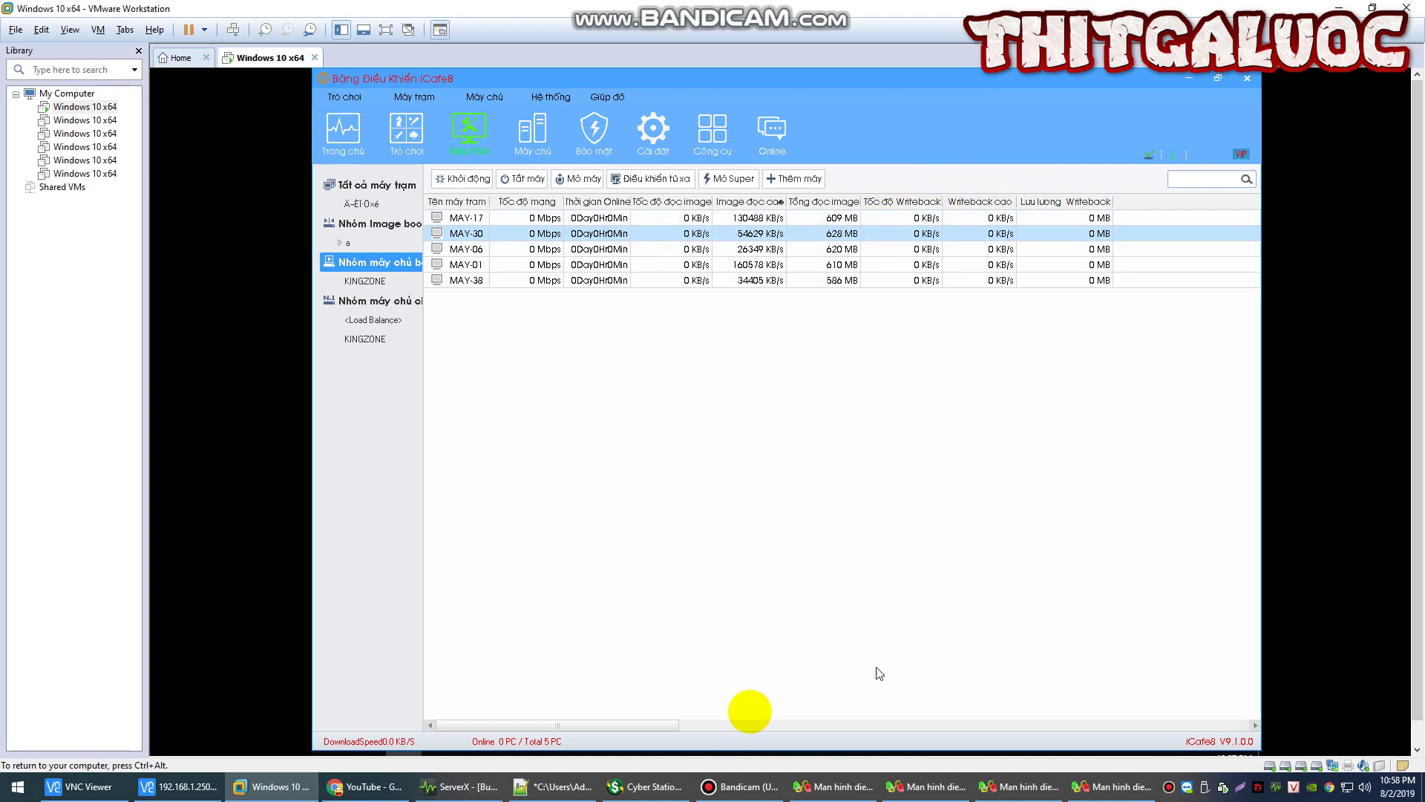
Glance at the connected clients in ServerX, switch to Cyber Station Manager and open the remote screen of workstation MAY-38
{"action": "left_click", "coordinate": [475, 786]}
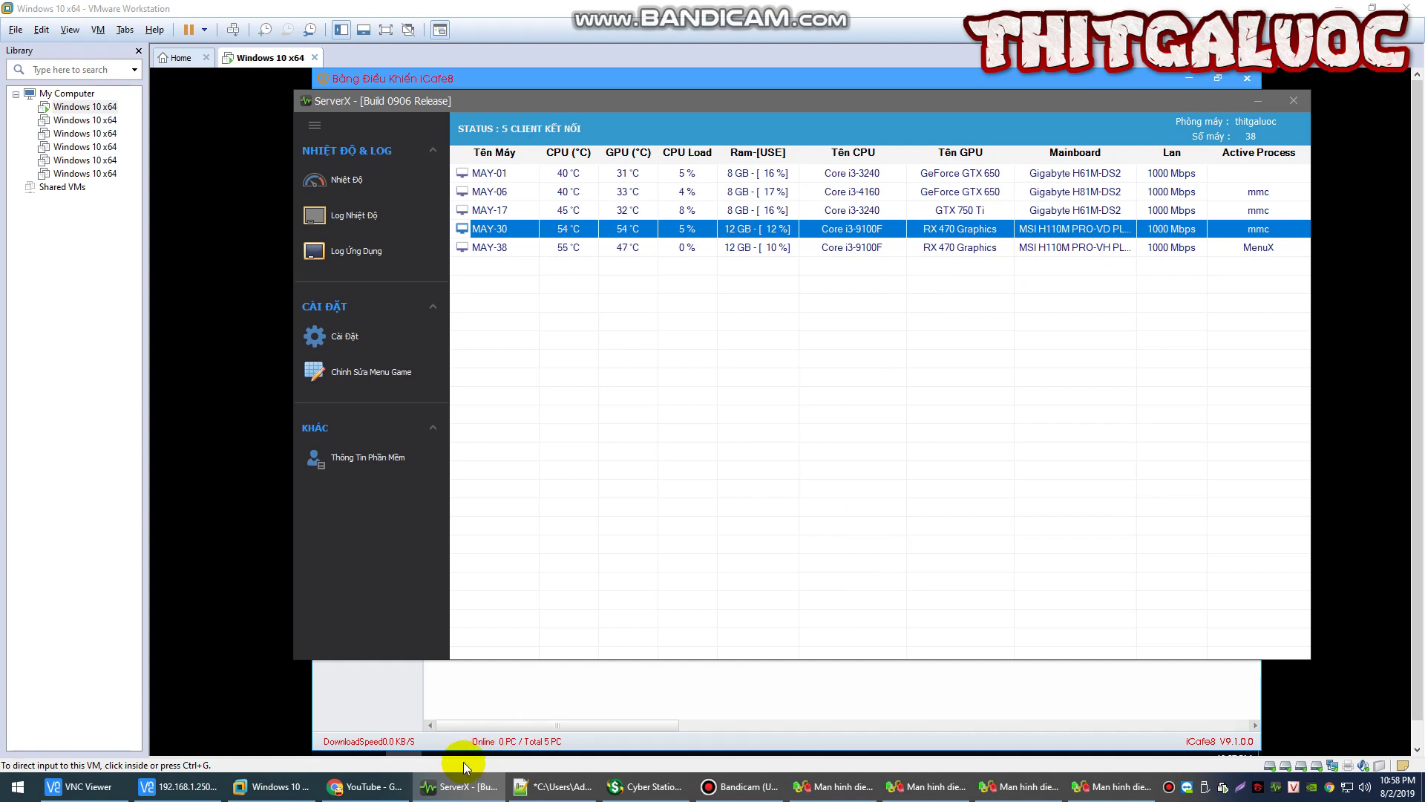
{"action": "left_click", "coordinate": [609, 793]}
{"action": "left_click", "coordinate": [230, 171]}
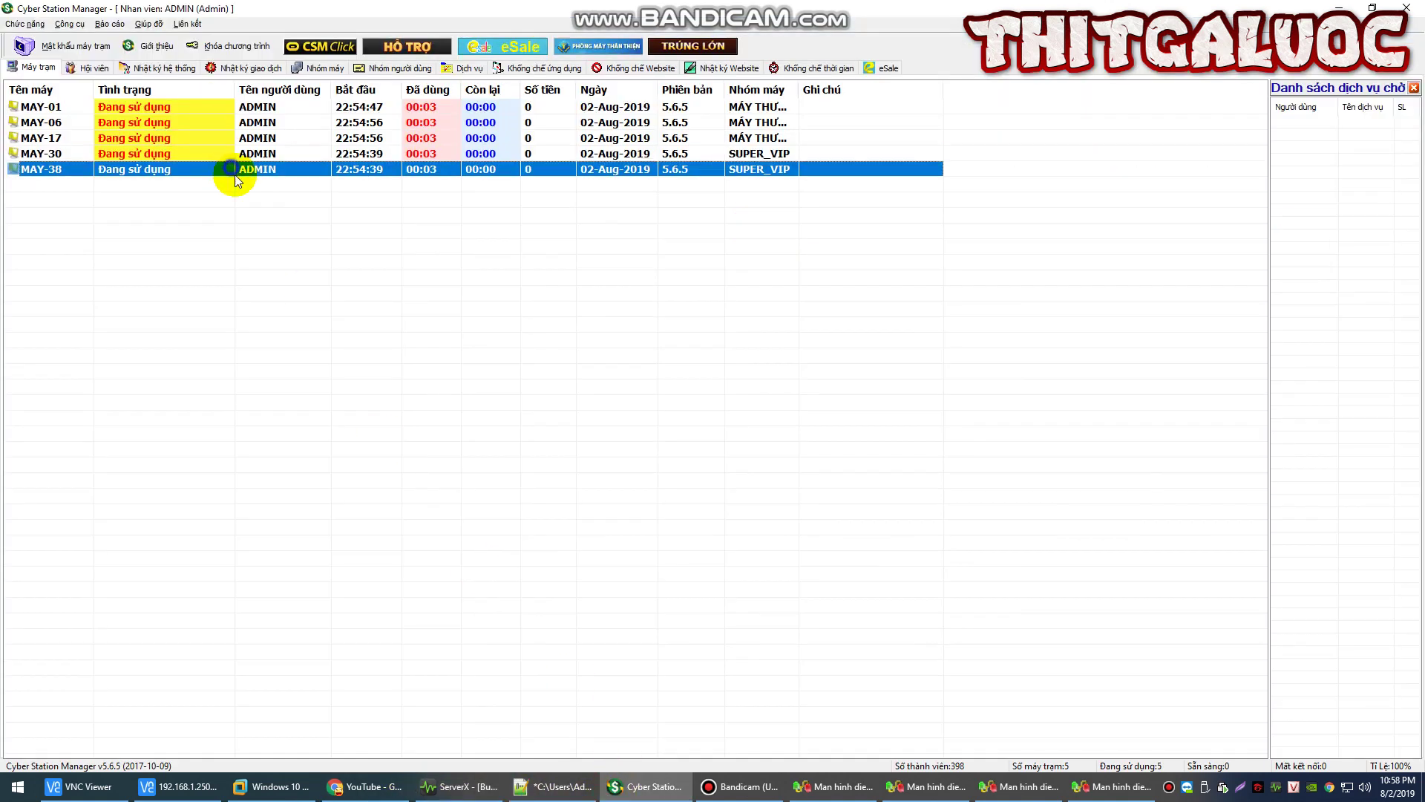
{"action": "right_click", "coordinate": [231, 171]}
{"action": "mouse_move", "coordinate": [319, 331]}
{"action": "left_click", "coordinate": [415, 376]}
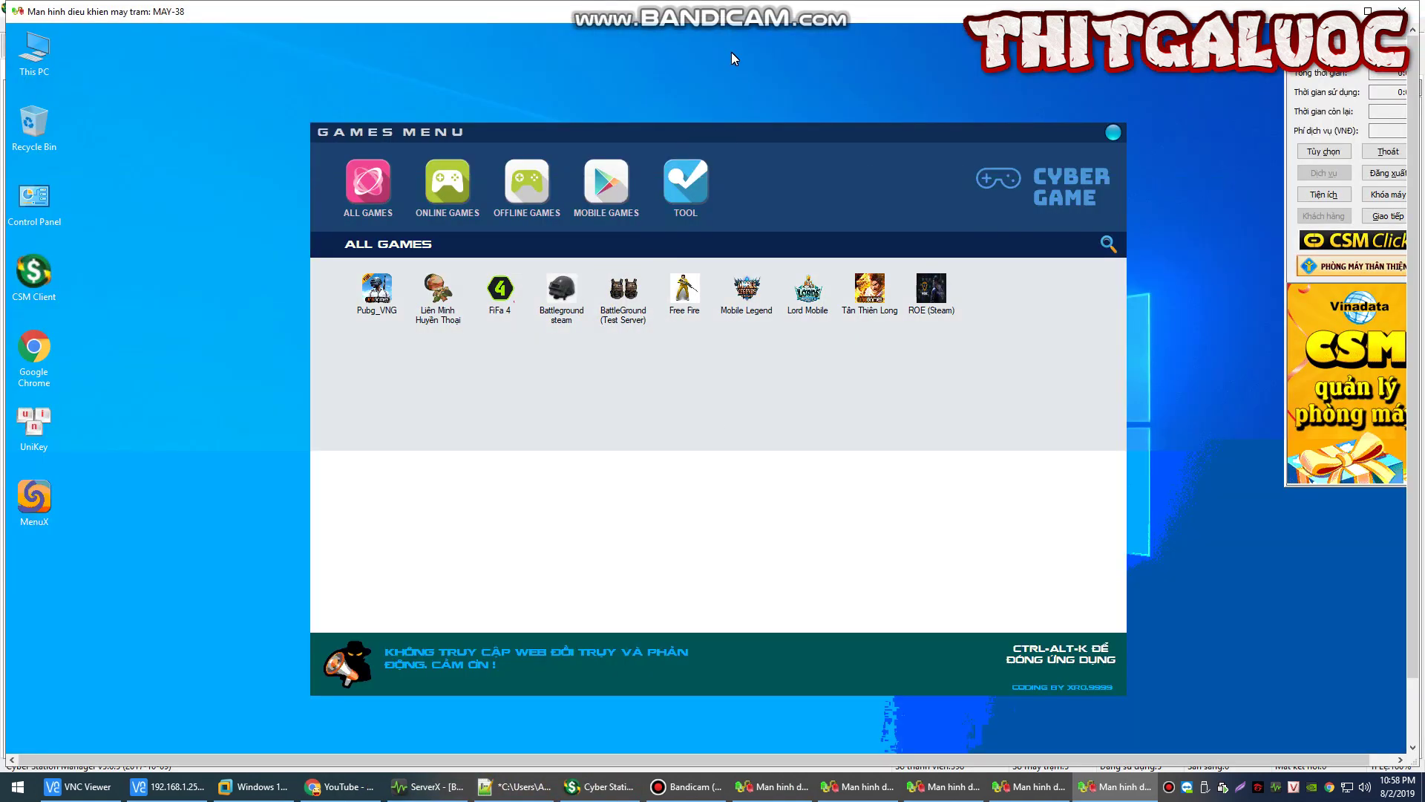
{"action": "right_click", "coordinate": [733, 12]}
{"action": "left_click", "coordinate": [767, 132]}
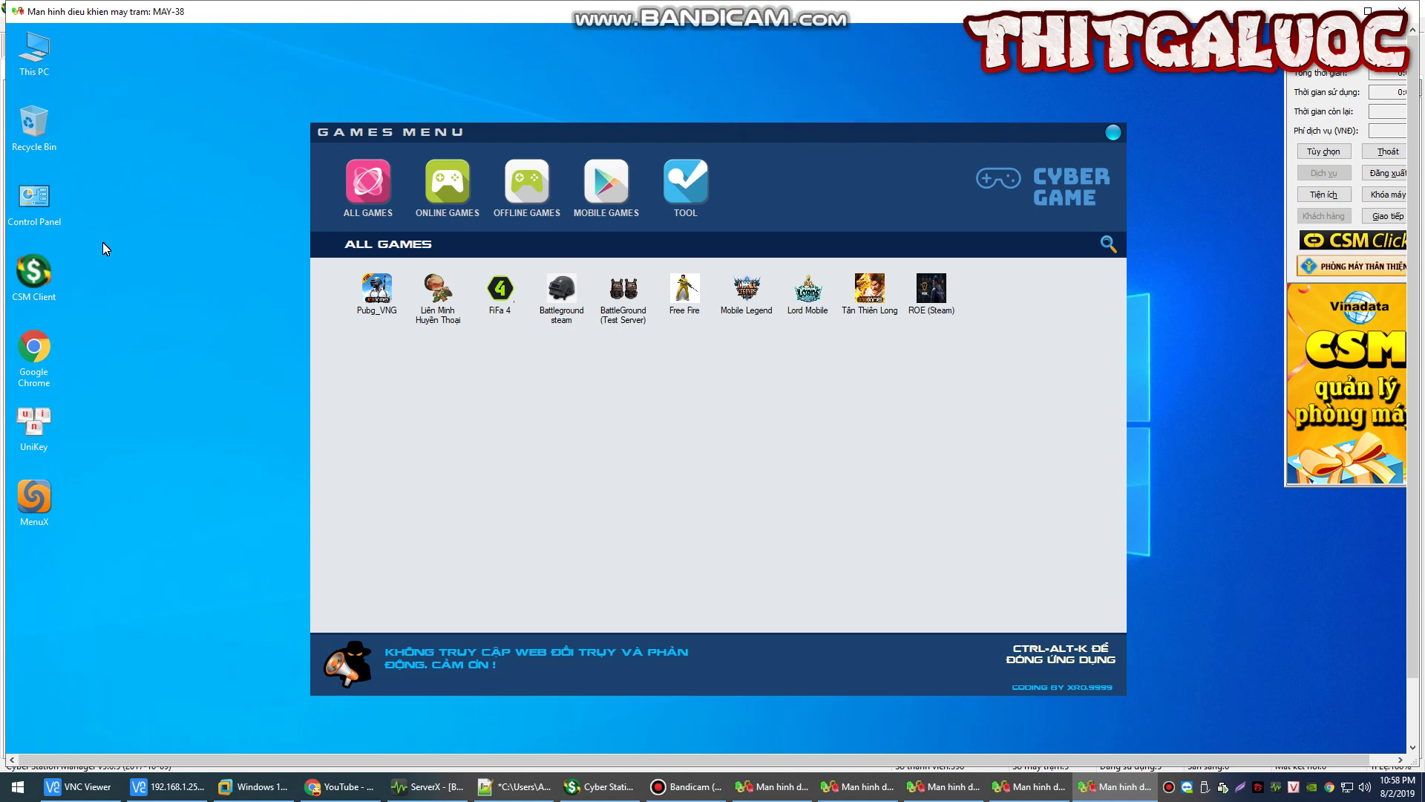
Open Computer Management on MAY-38 and examine its display adapters and processors in Device Manager
{"action": "right_click", "coordinate": [45, 43]}
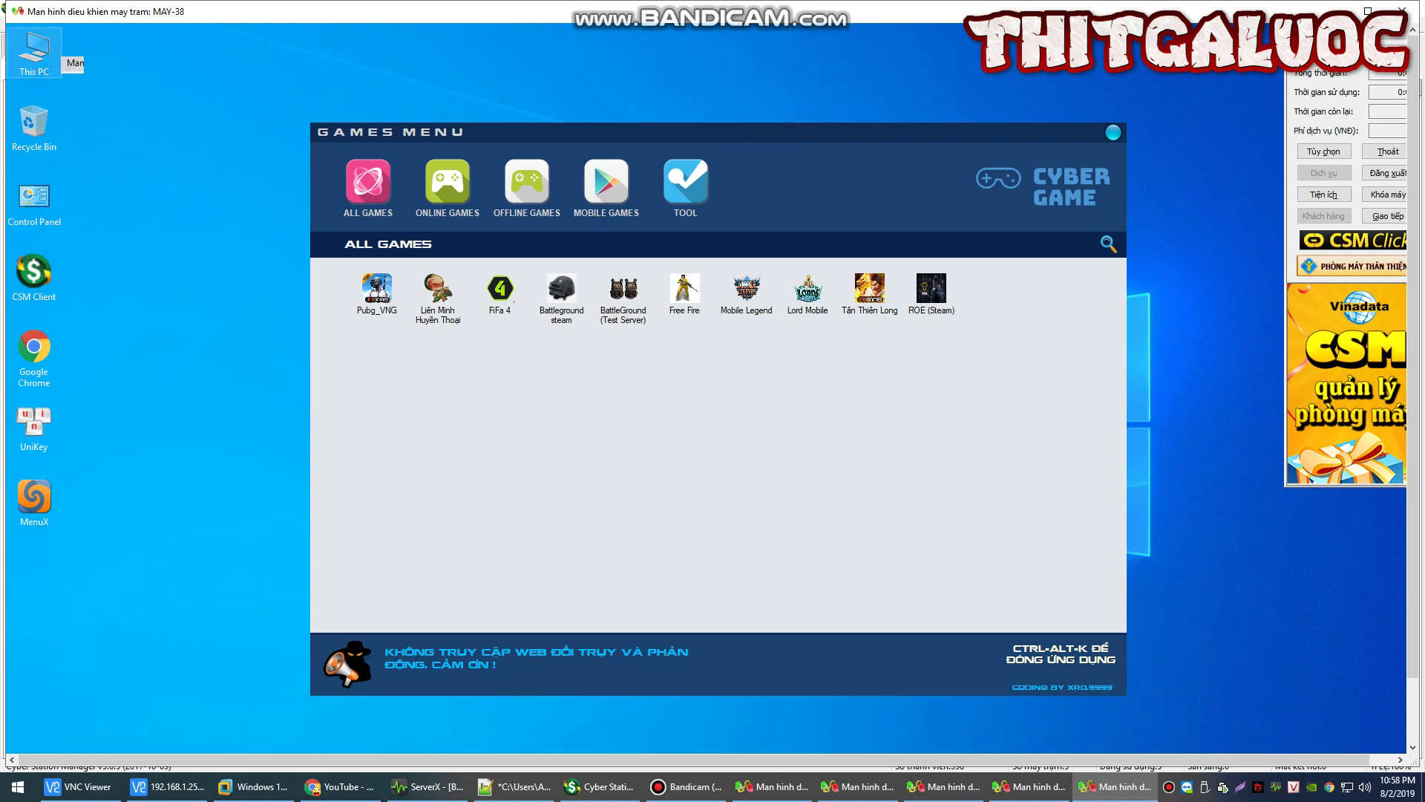
{"action": "left_click", "coordinate": [500, 293]}
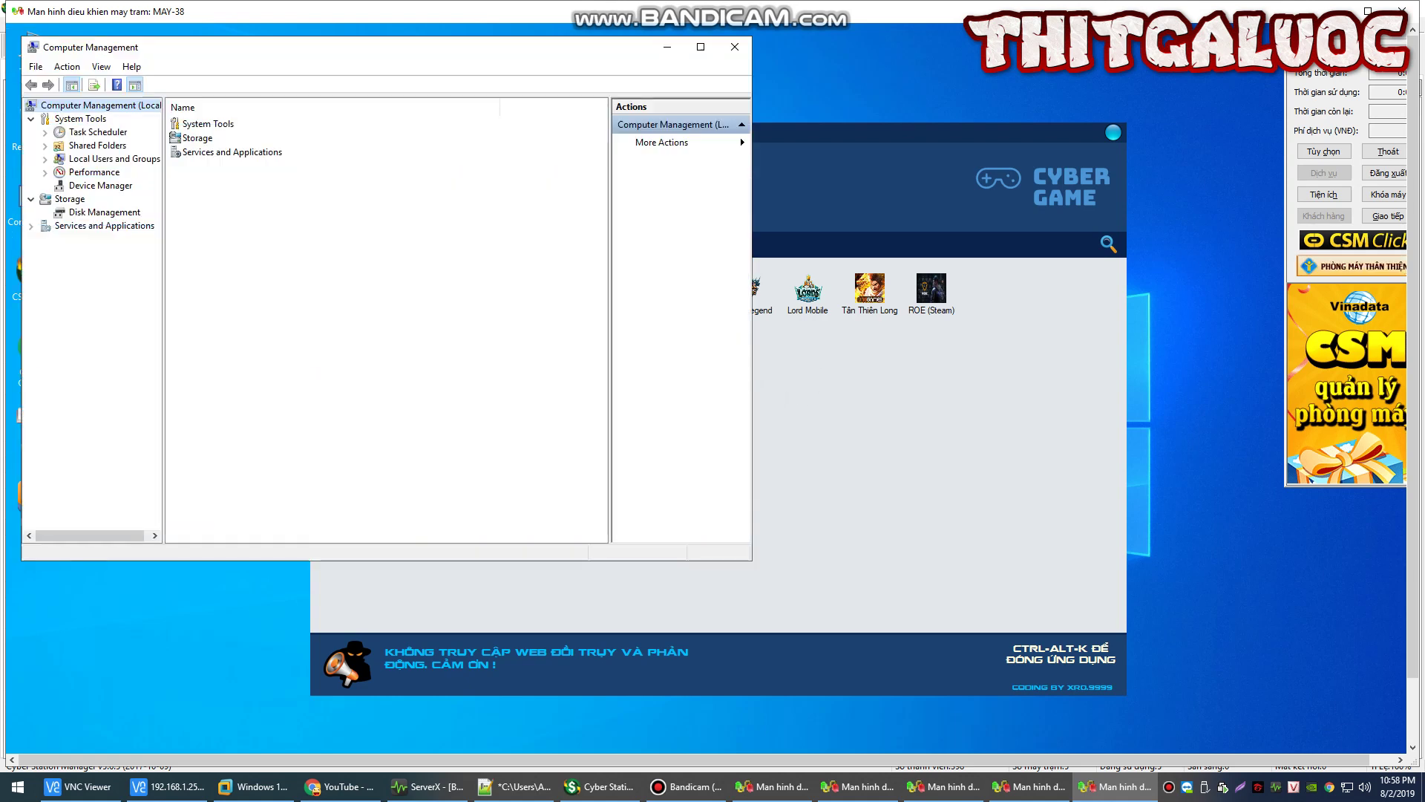
{"action": "left_click", "coordinate": [86, 191]}
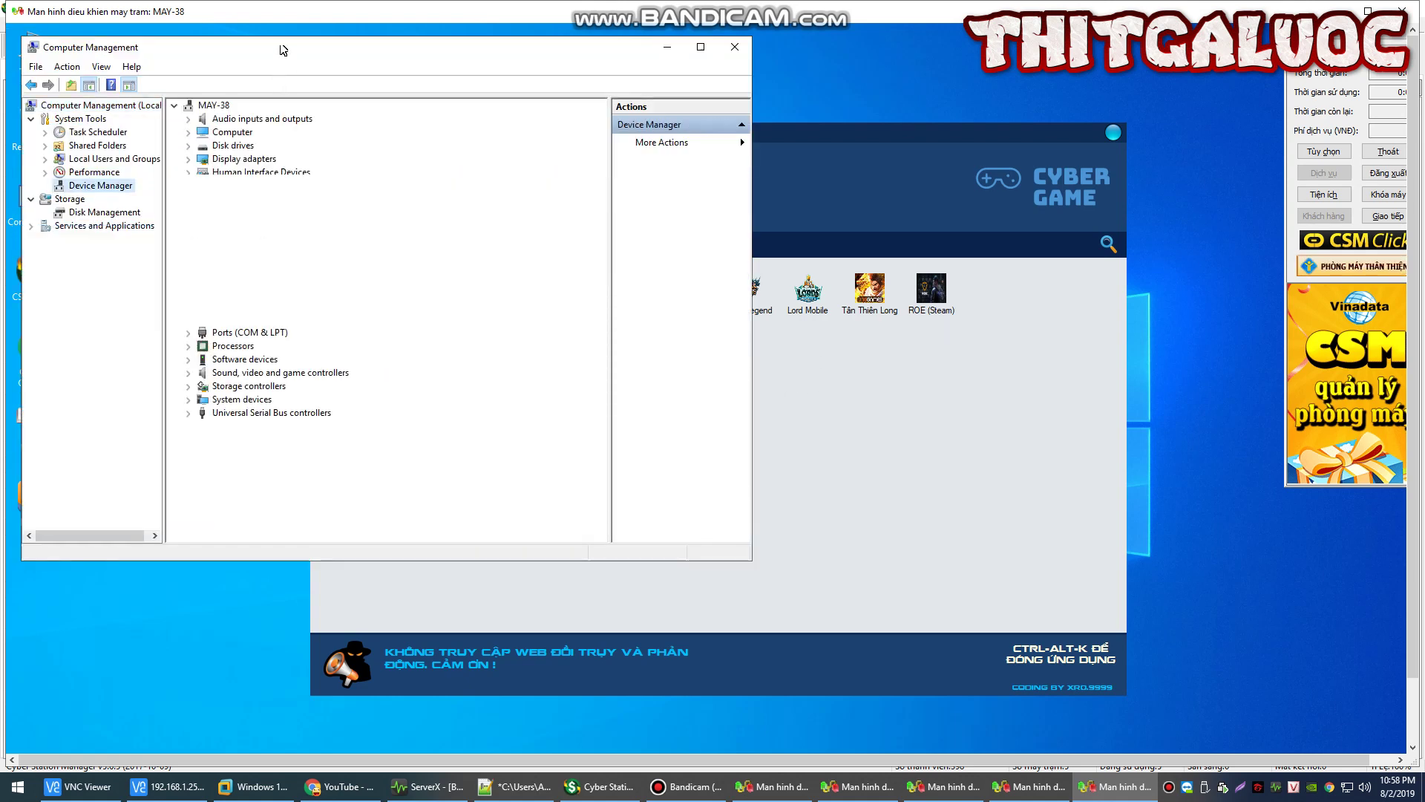
{"action": "left_click_drag", "start_coordinate": [279, 48], "coordinate": [671, 89]}
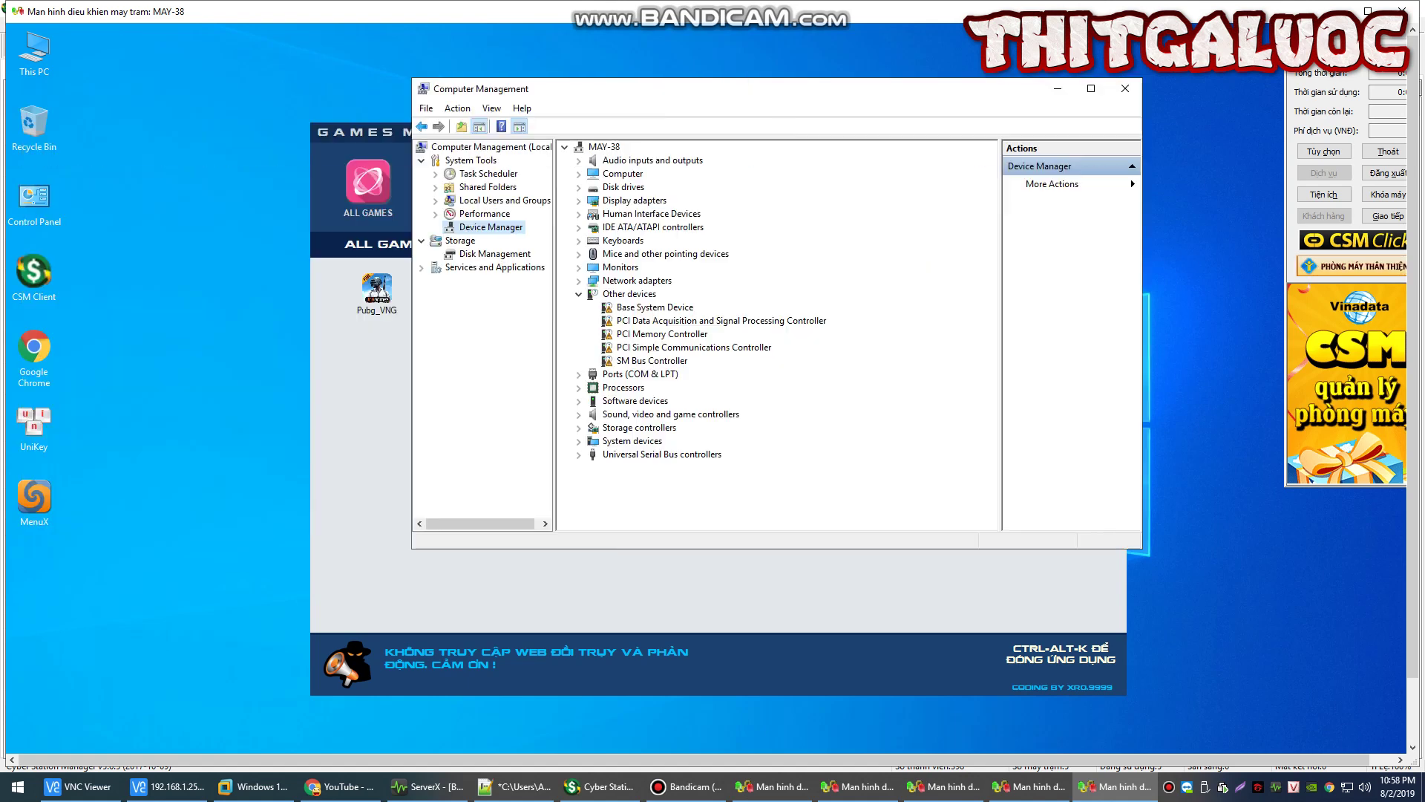
{"action": "double_click", "coordinate": [591, 203]}
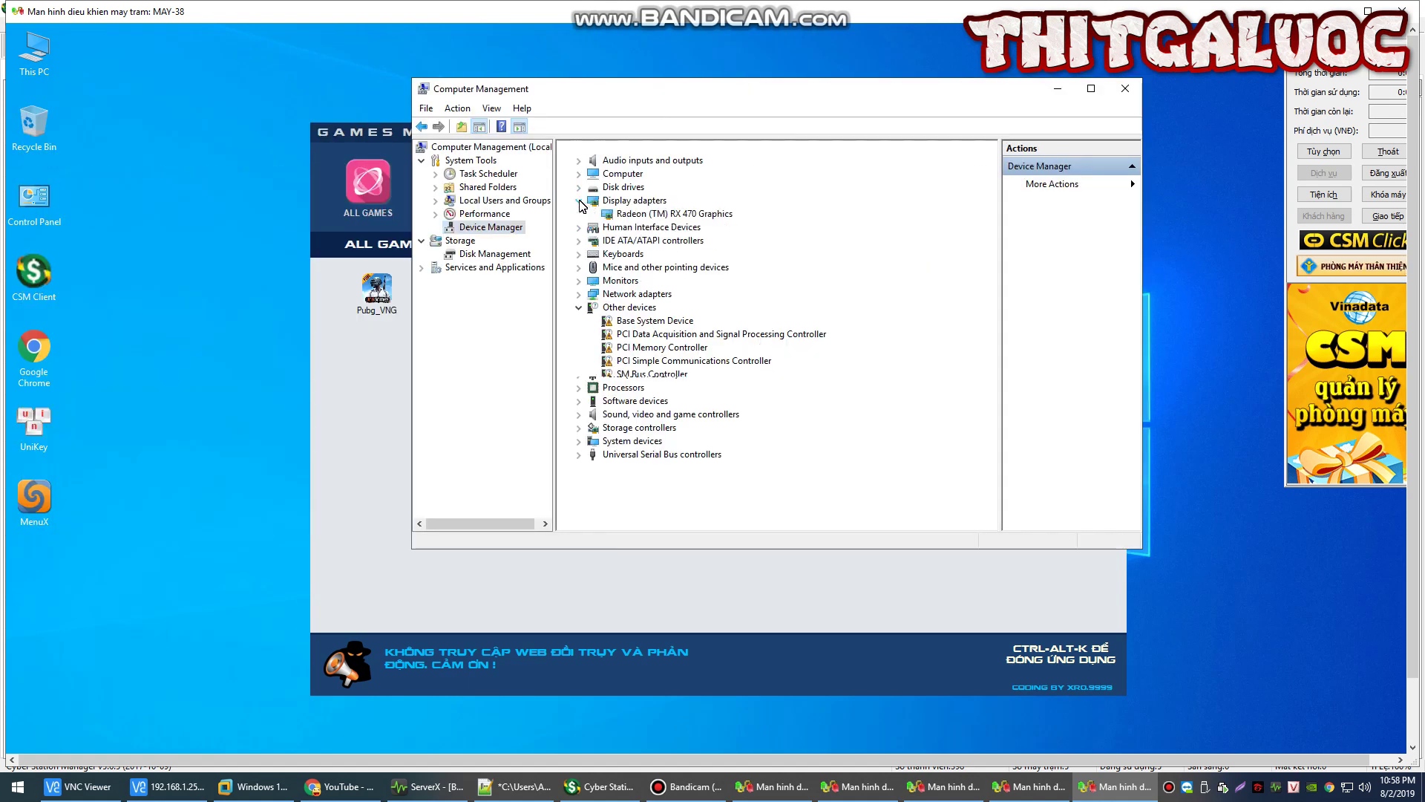
{"action": "left_click", "coordinate": [579, 402]}
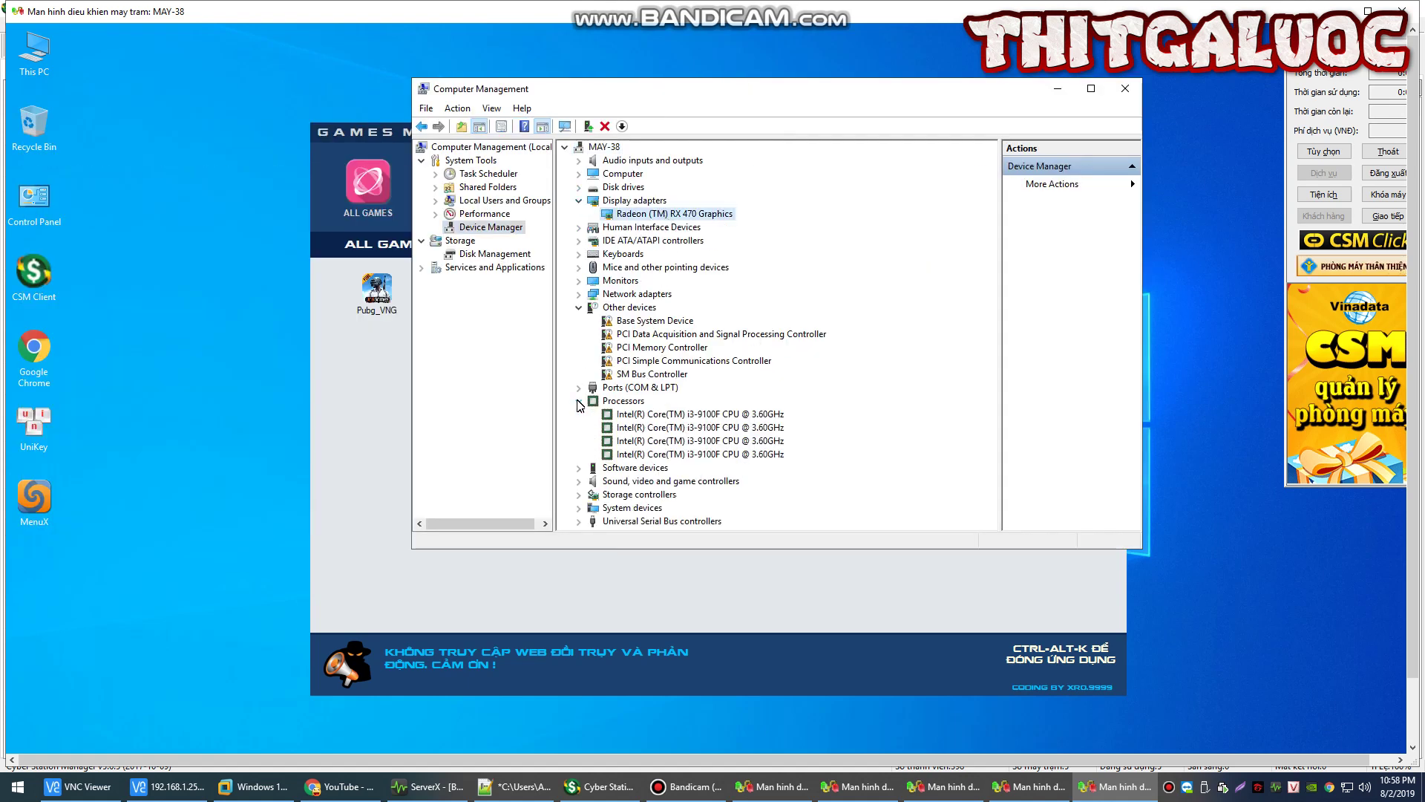
{"action": "left_click", "coordinate": [731, 415]}
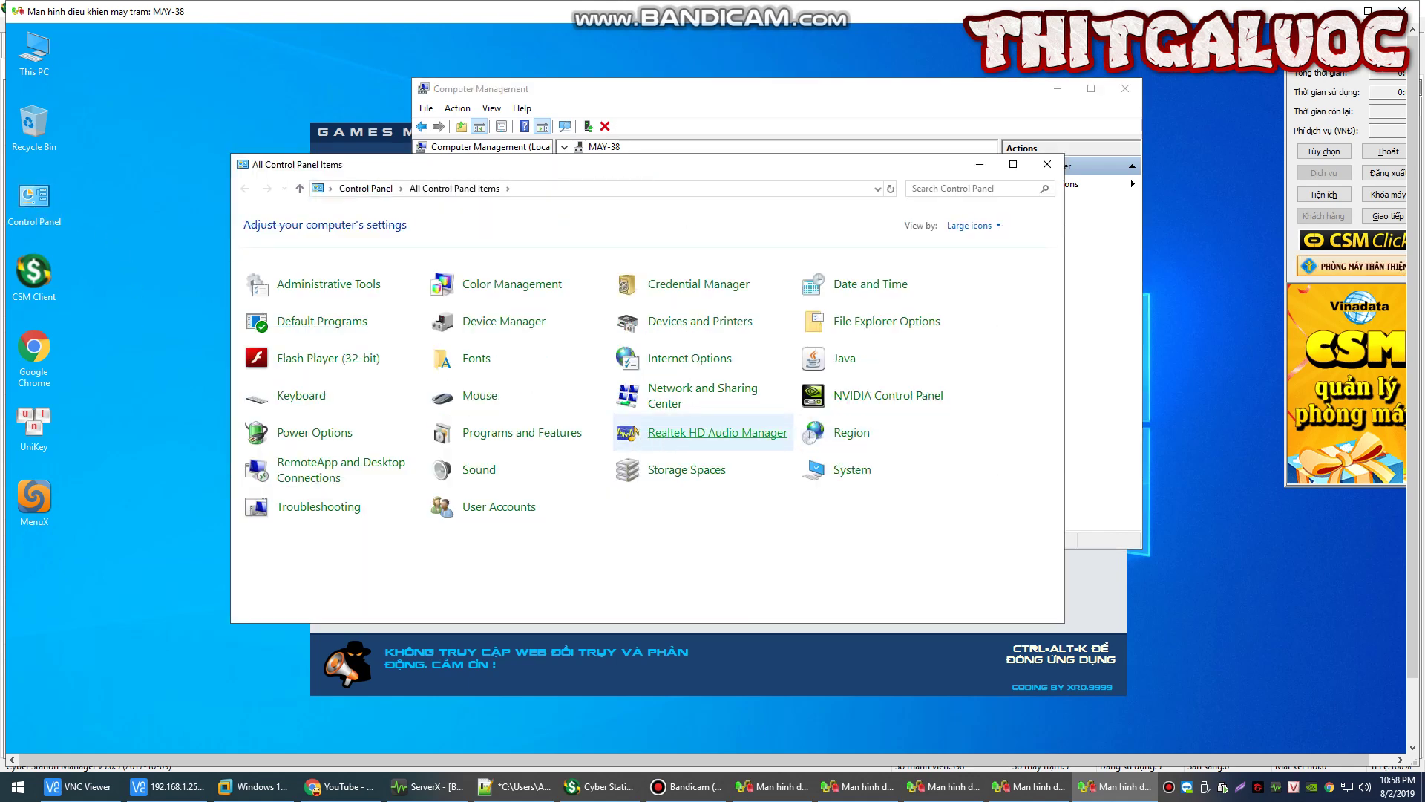
Open Realtek HD Audio Manager from the Control Panel on MAY-38 and bring up the device choice for the green back-panel jack
{"action": "left_click", "coordinate": [717, 432]}
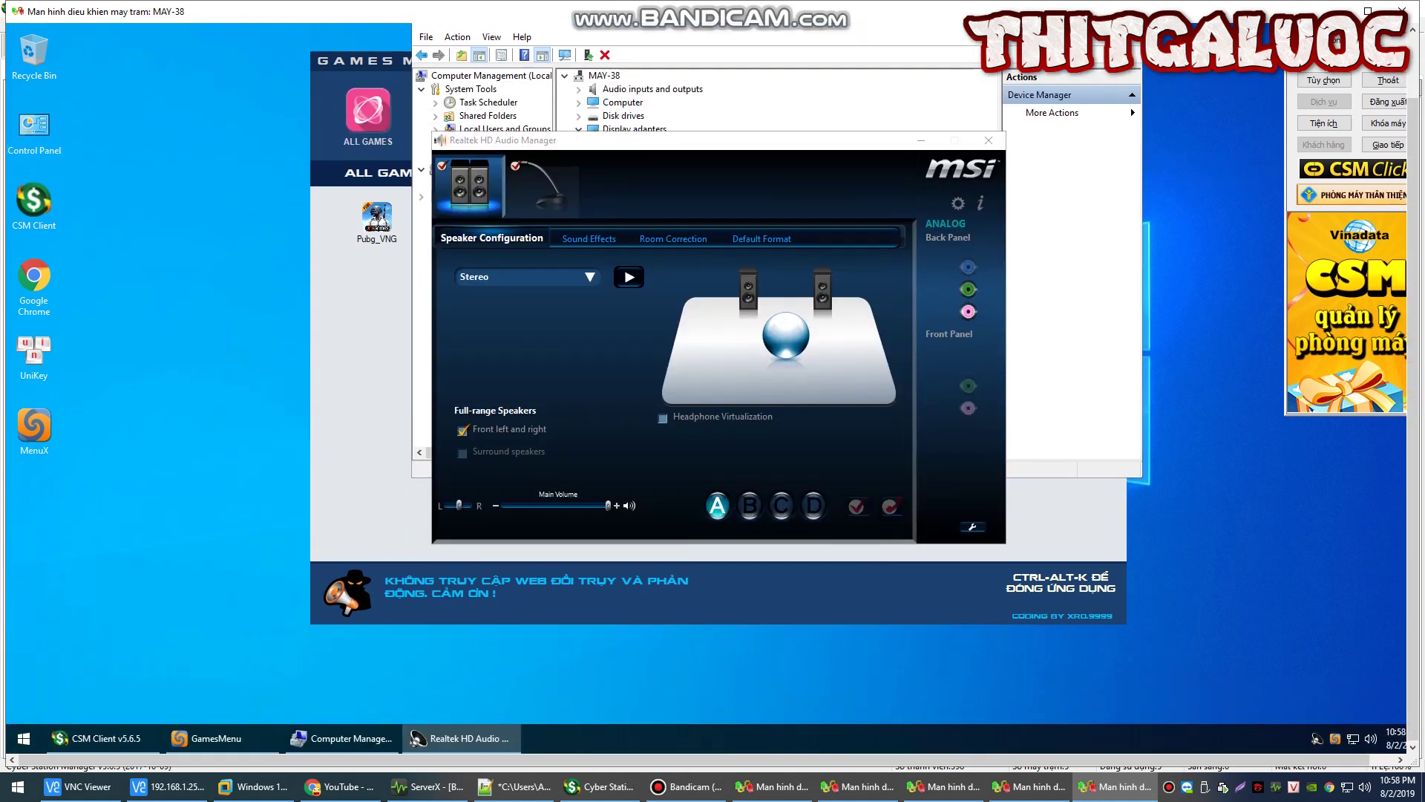
{"action": "right_click", "coordinate": [967, 289]}
{"action": "left_click", "coordinate": [999, 297]}
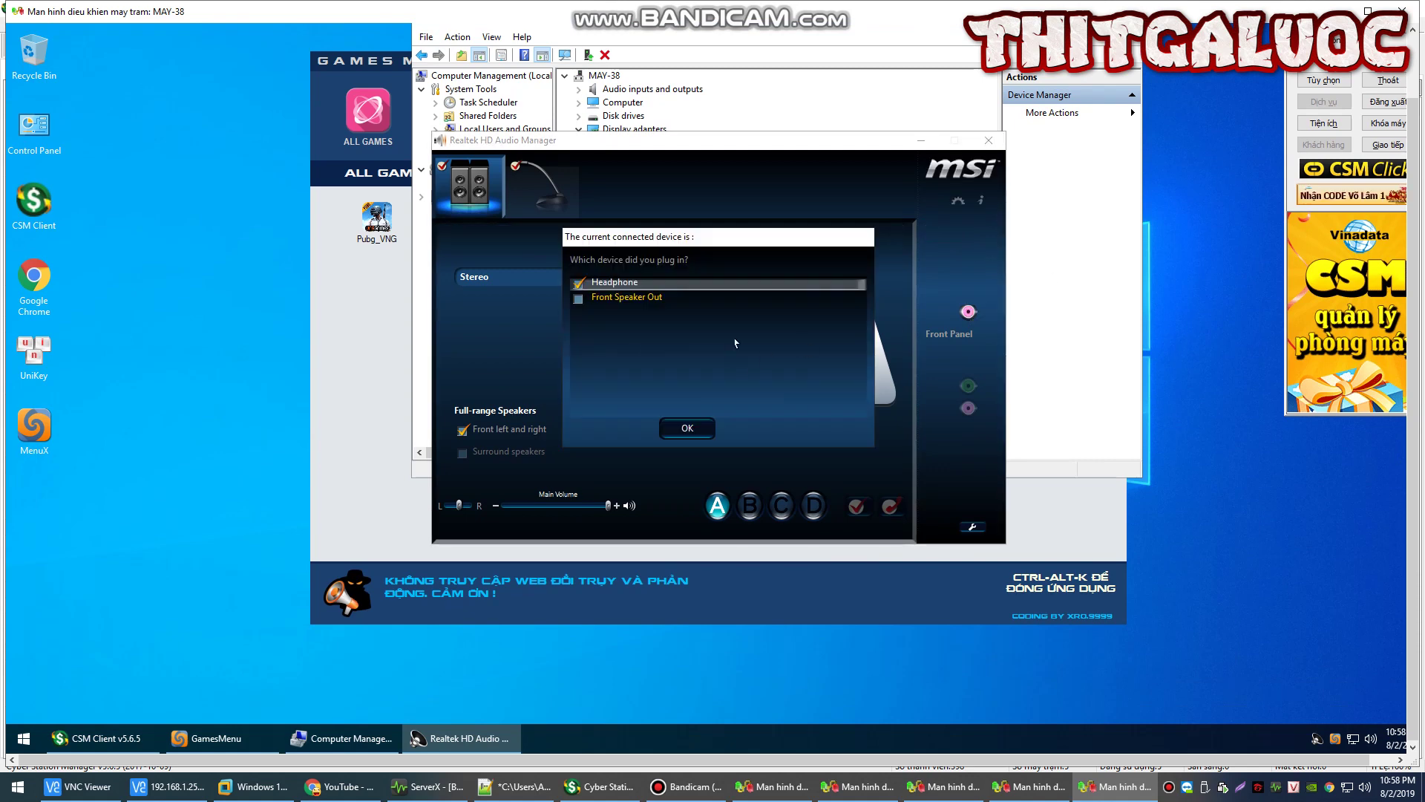
Open the Windows playback devices on MAY-38 and inspect the sound enhancements of the default Realtek speakers
{"action": "right_click", "coordinate": [1370, 740]}
{"action": "left_click", "coordinate": [572, 503]}
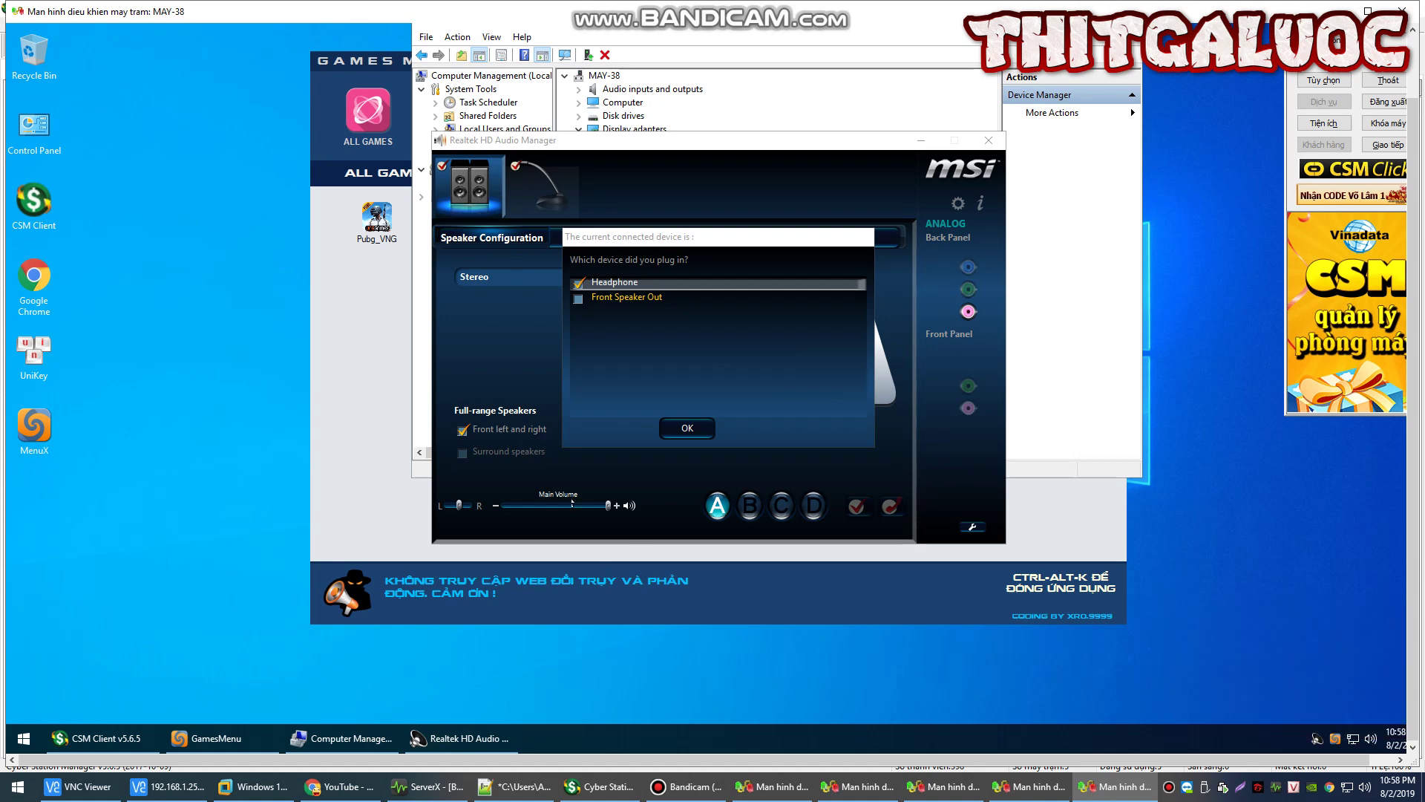
{"action": "left_click", "coordinate": [150, 87]}
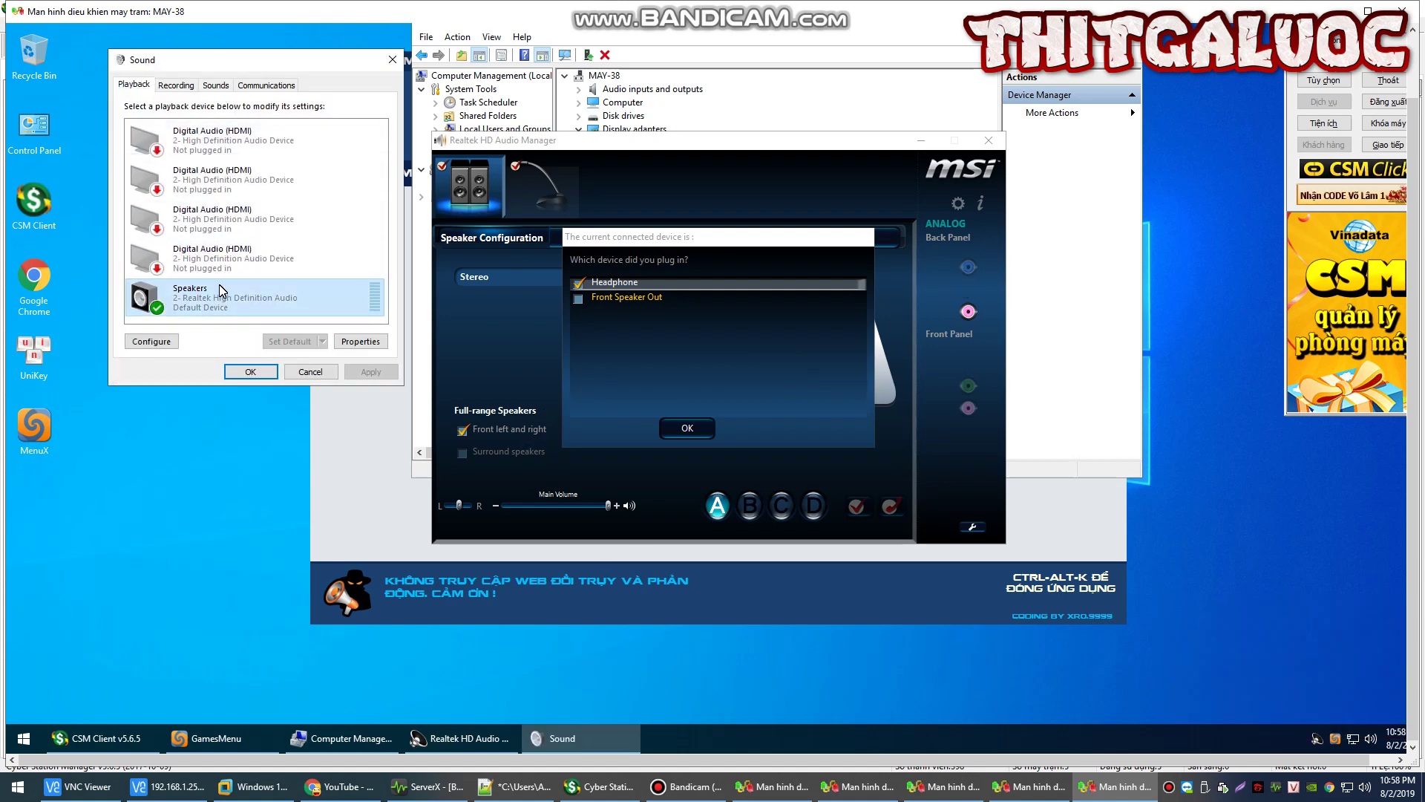
{"action": "double_click", "coordinate": [223, 292]}
{"action": "left_click", "coordinate": [237, 141]}
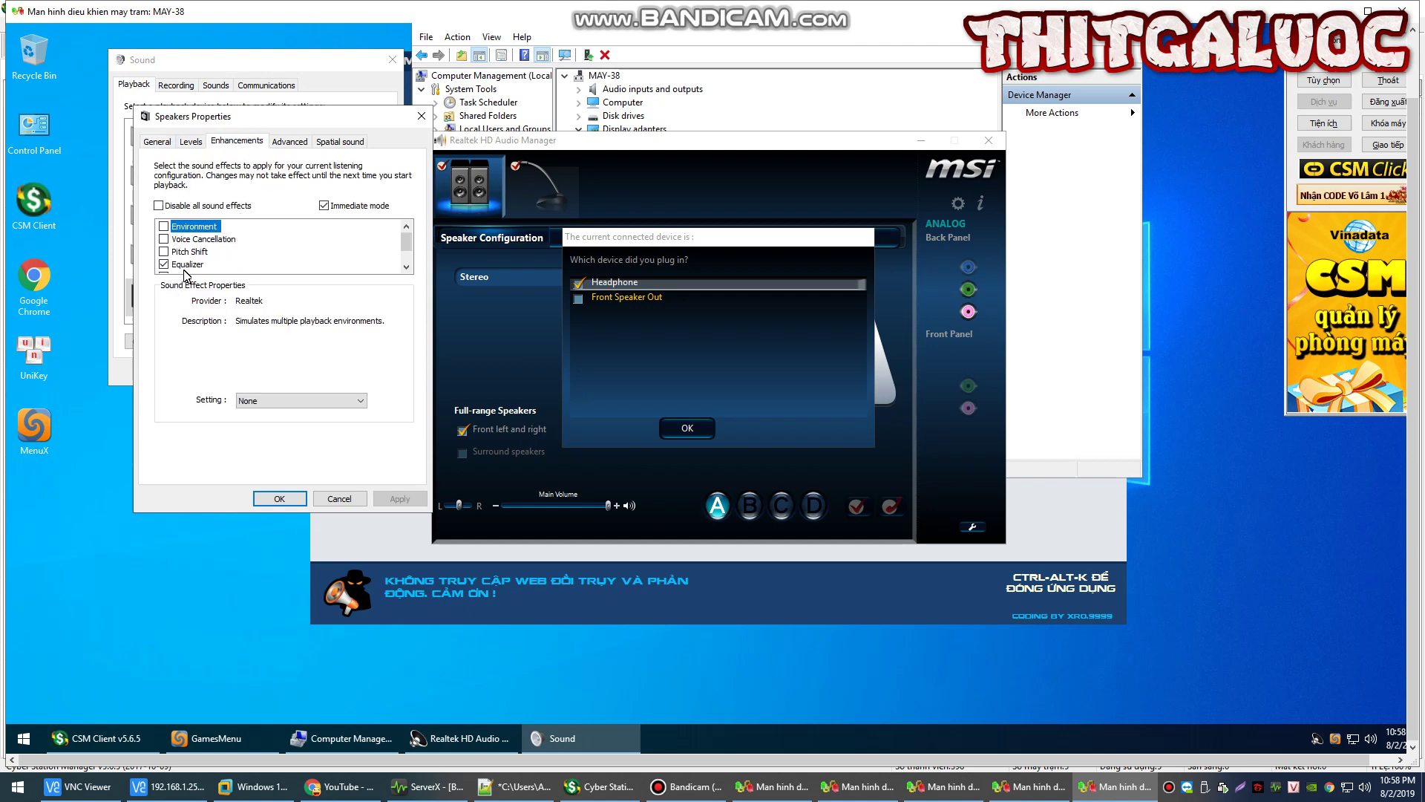
In Notepad++, leave an empty line below the existing notes and add the line "tất cả seting theo ý muốn"
{"action": "left_click", "coordinate": [512, 786]}
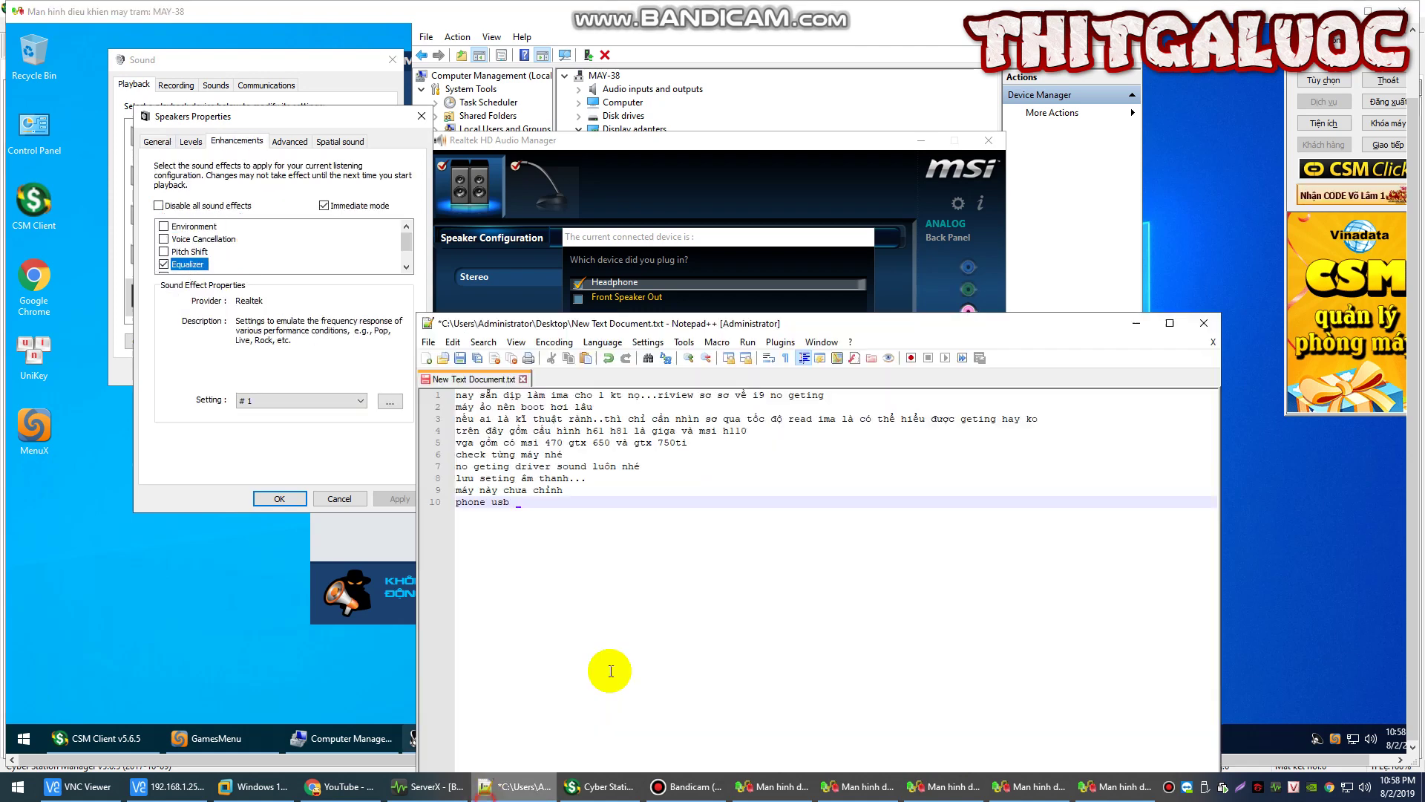
{"action": "key", "text": "Return"}
{"action": "key", "text": "Return"}
{"action": "type", "text": "tất c"}
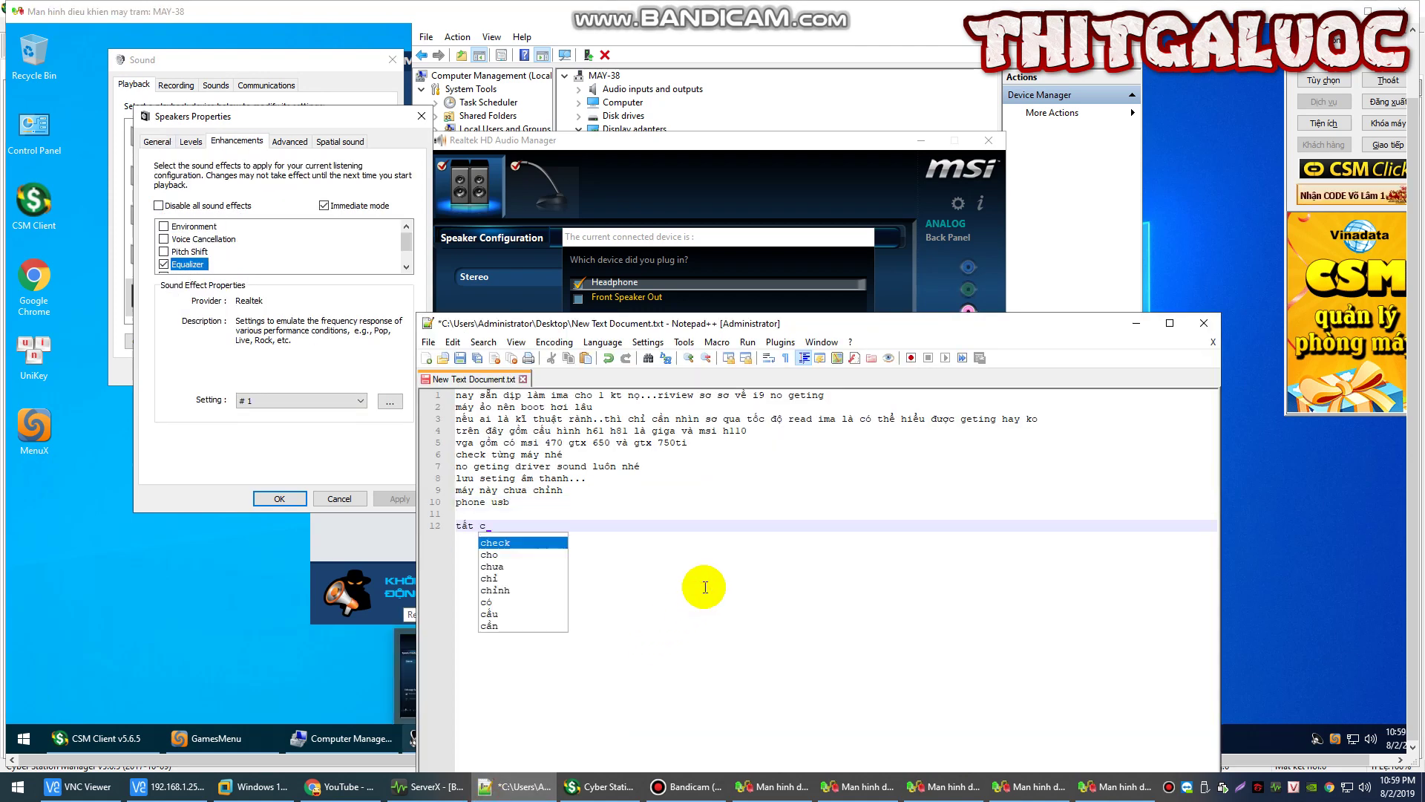
{"action": "type", "text": "ả se"}
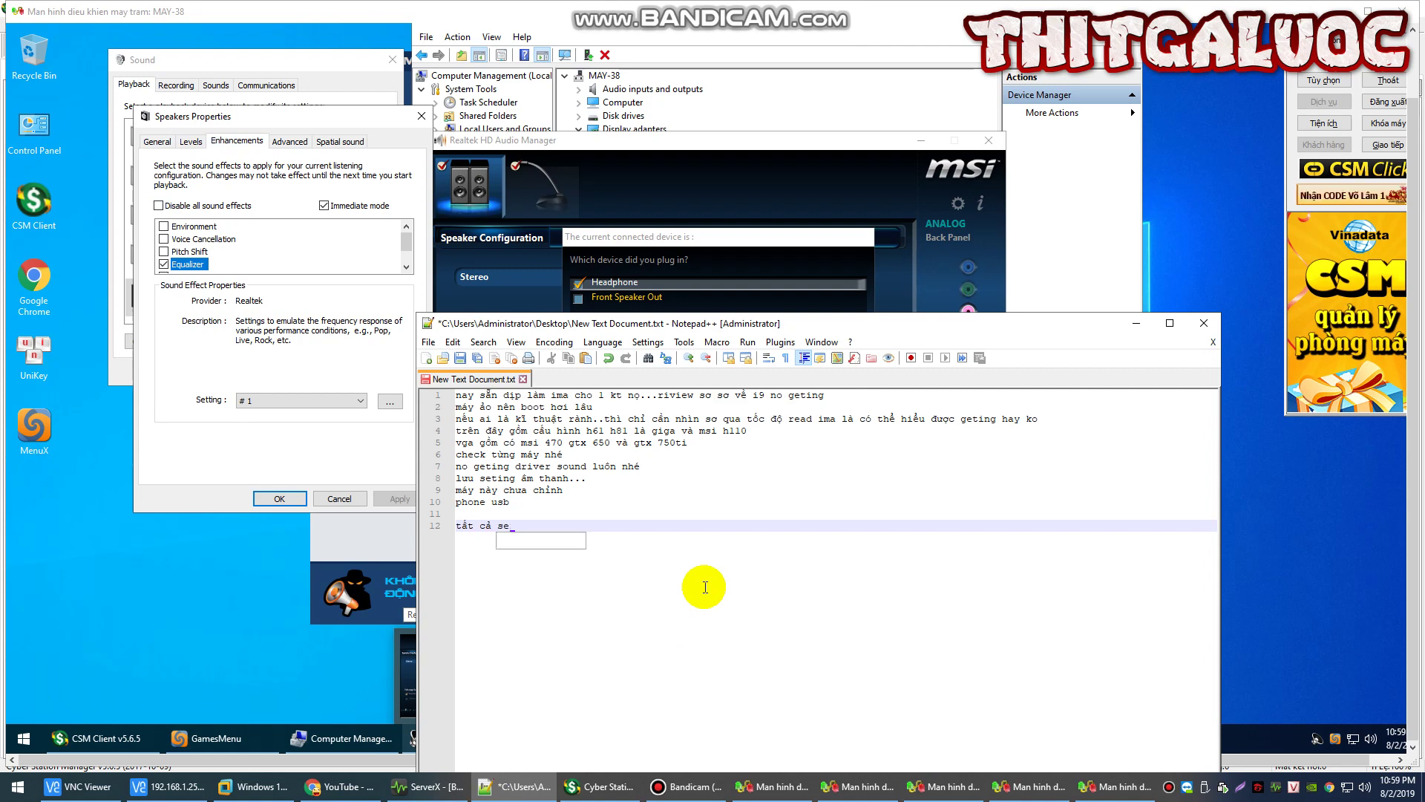
{"action": "type", "text": "ting theo ý muyo"}
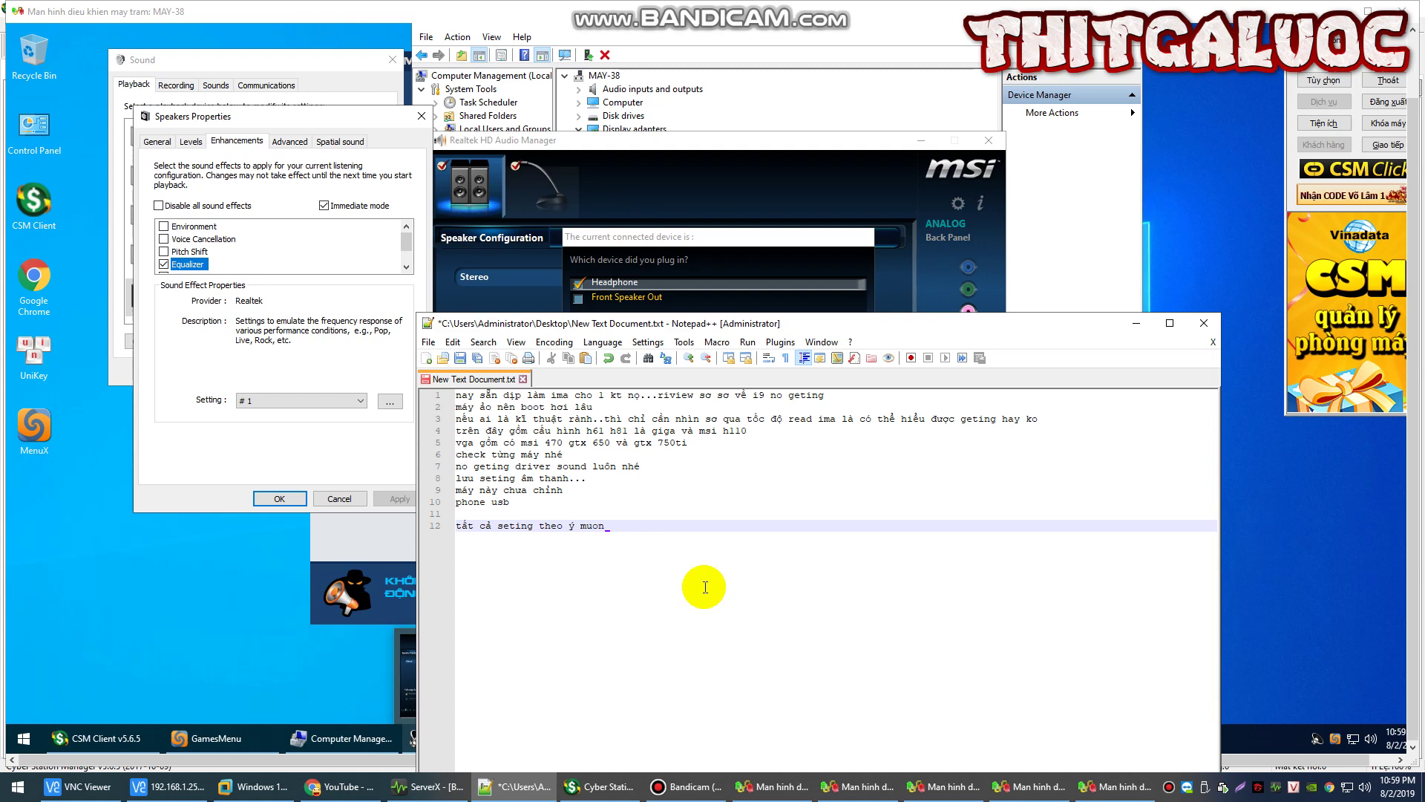
{"action": "key", "text": "Return"}
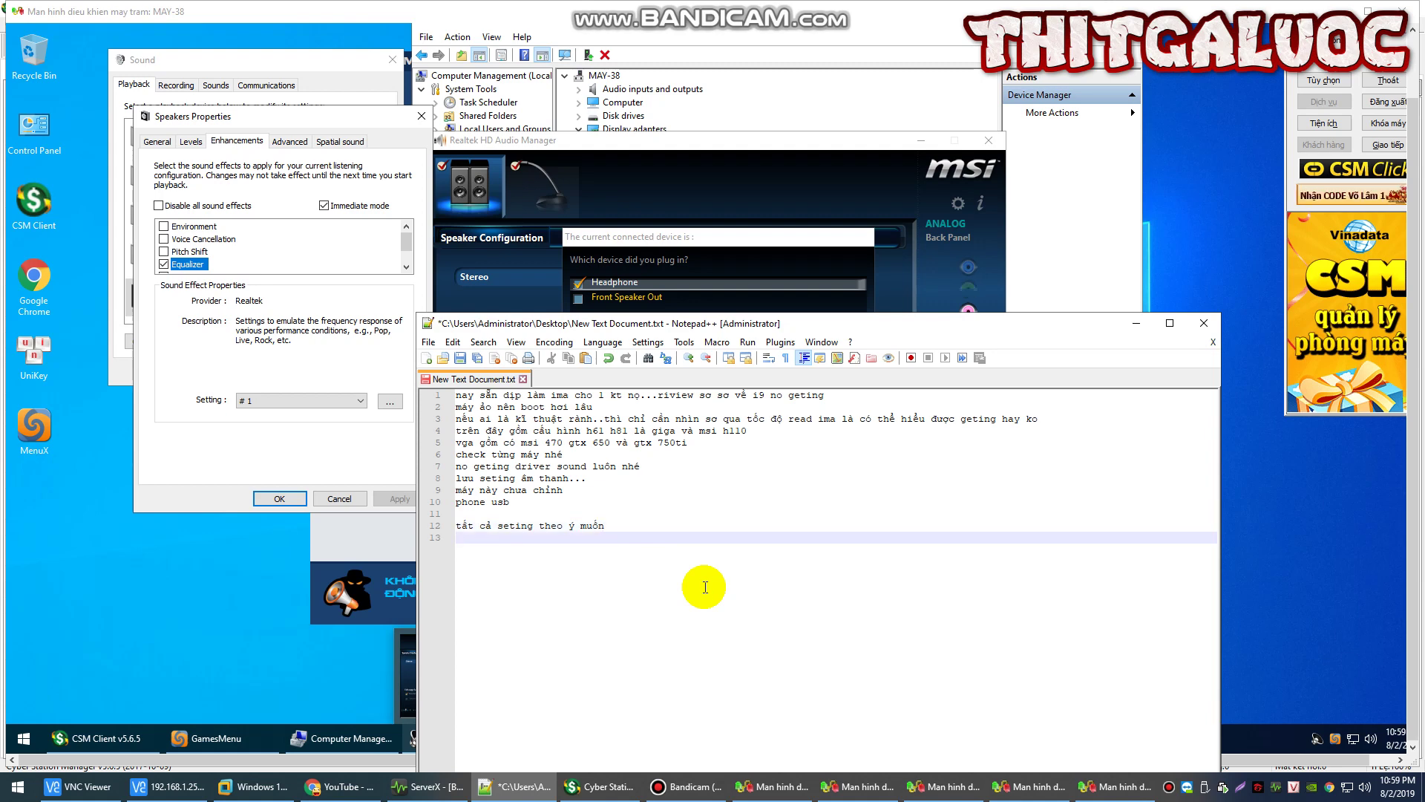
Add the line "ko geting gì xảy ra" to the notes
{"action": "right_click", "coordinate": [704, 587]}
{"action": "left_click", "coordinate": [532, 619]}
{"action": "type", "text": "ko geting tât7"}
{"action": "key", "text": "BackSpace"}
{"action": "type", "text": "1"}
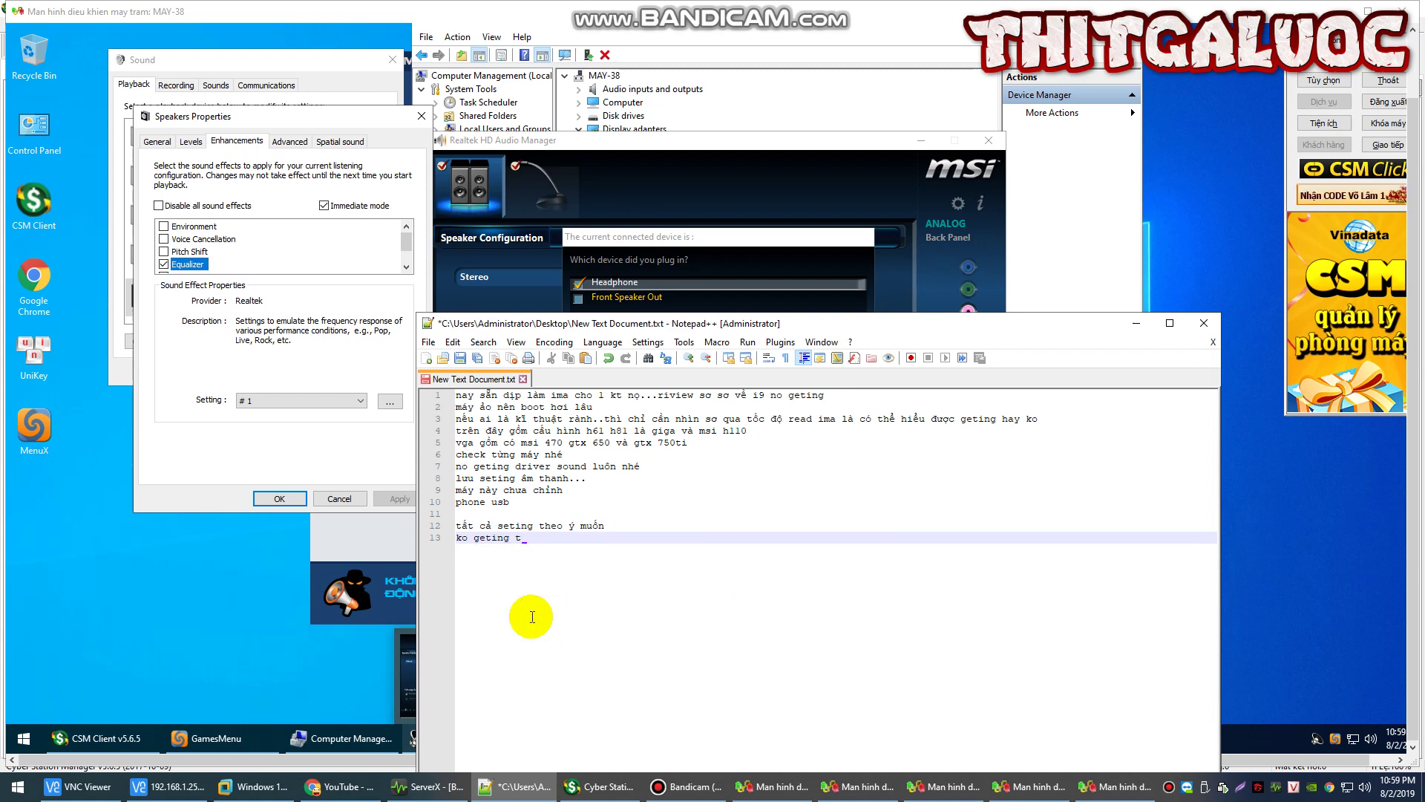
{"action": "key", "text": "BackSpace"}
{"action": "type", "text": "gì xảy ra"}
Add the line "chỉ cần nhìn tốc đọc ima là ae có thể hiểu" to the notes
{"action": "key", "text": "Return"}
{"action": "type", "text": "ne"}
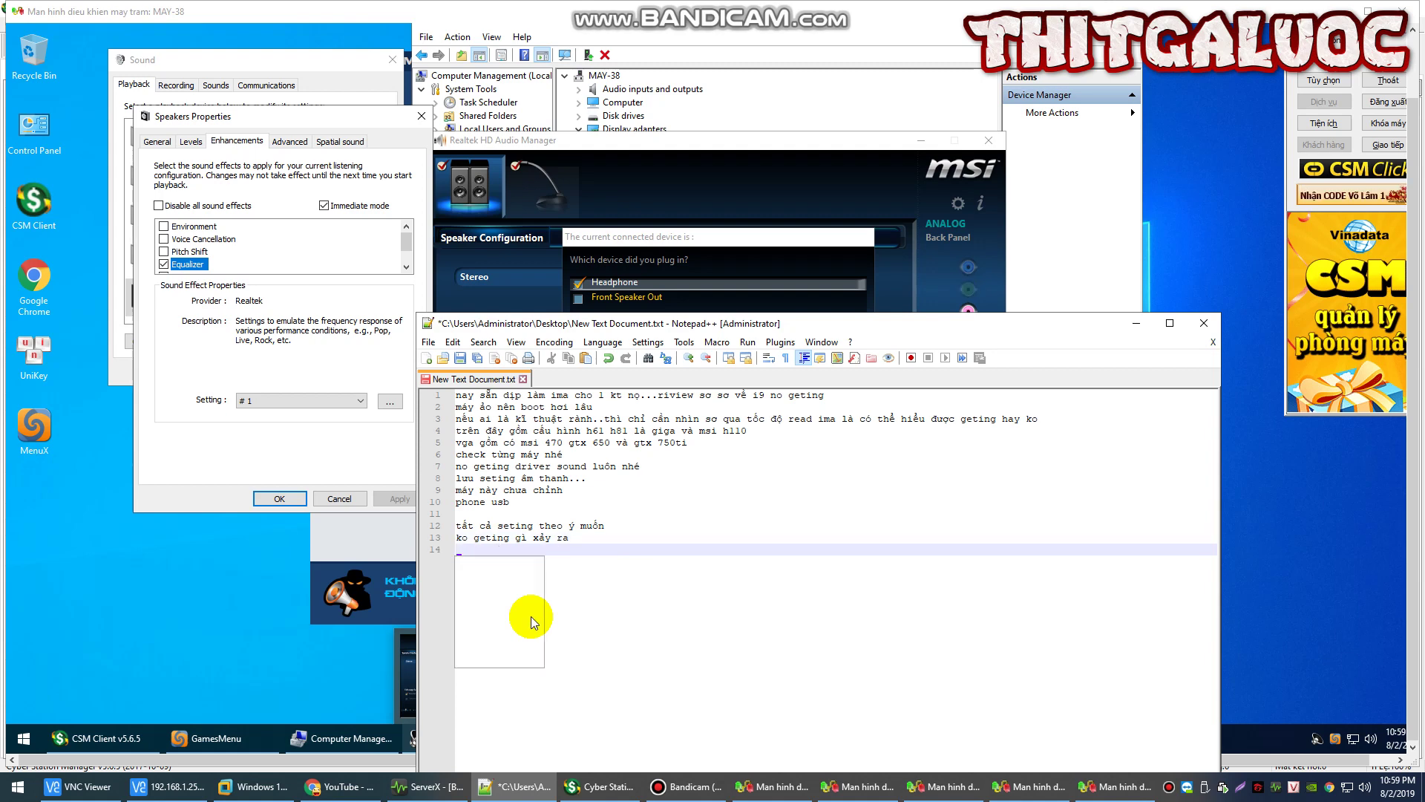
{"action": "type", "text": "nhìn tốc "}
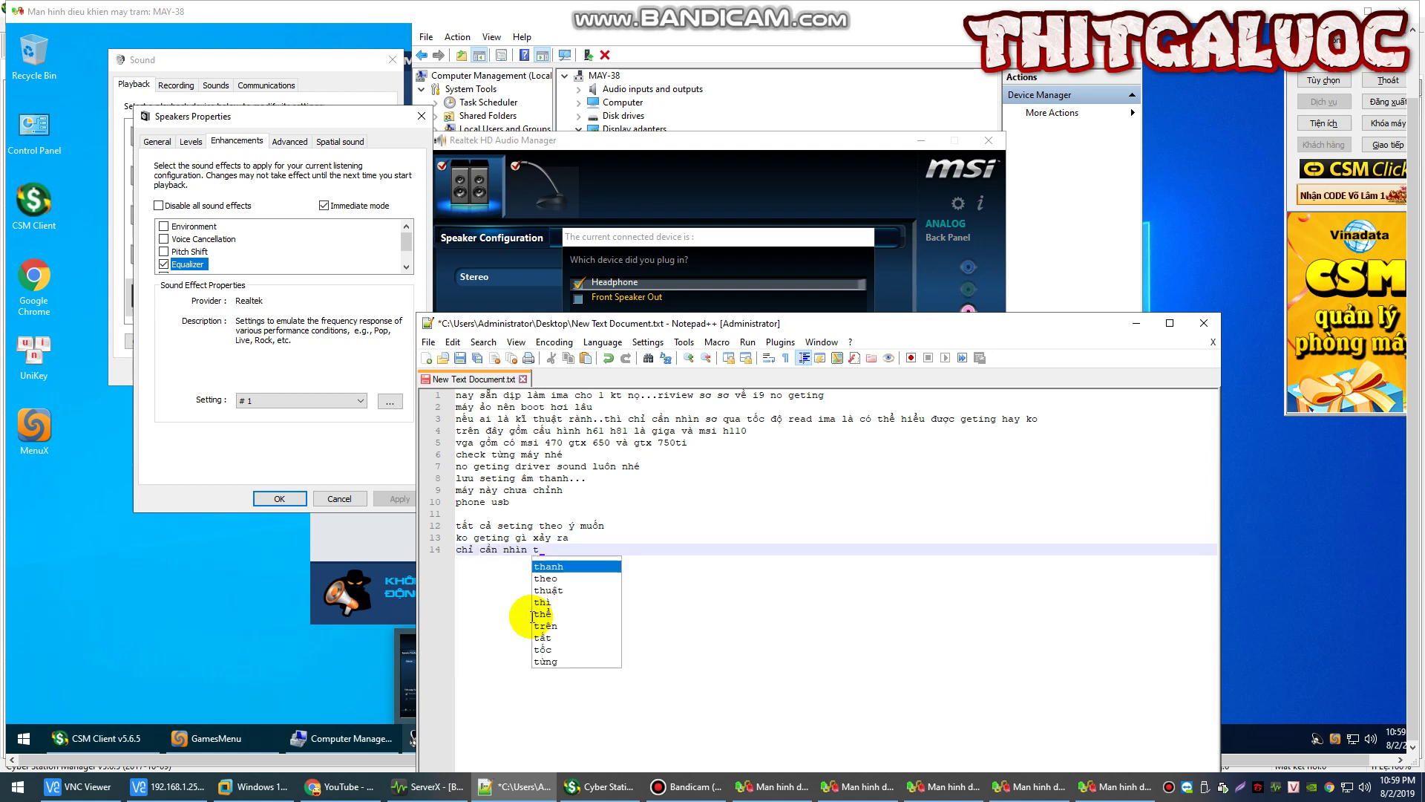
{"action": "type", "text": "docdj ima l"}
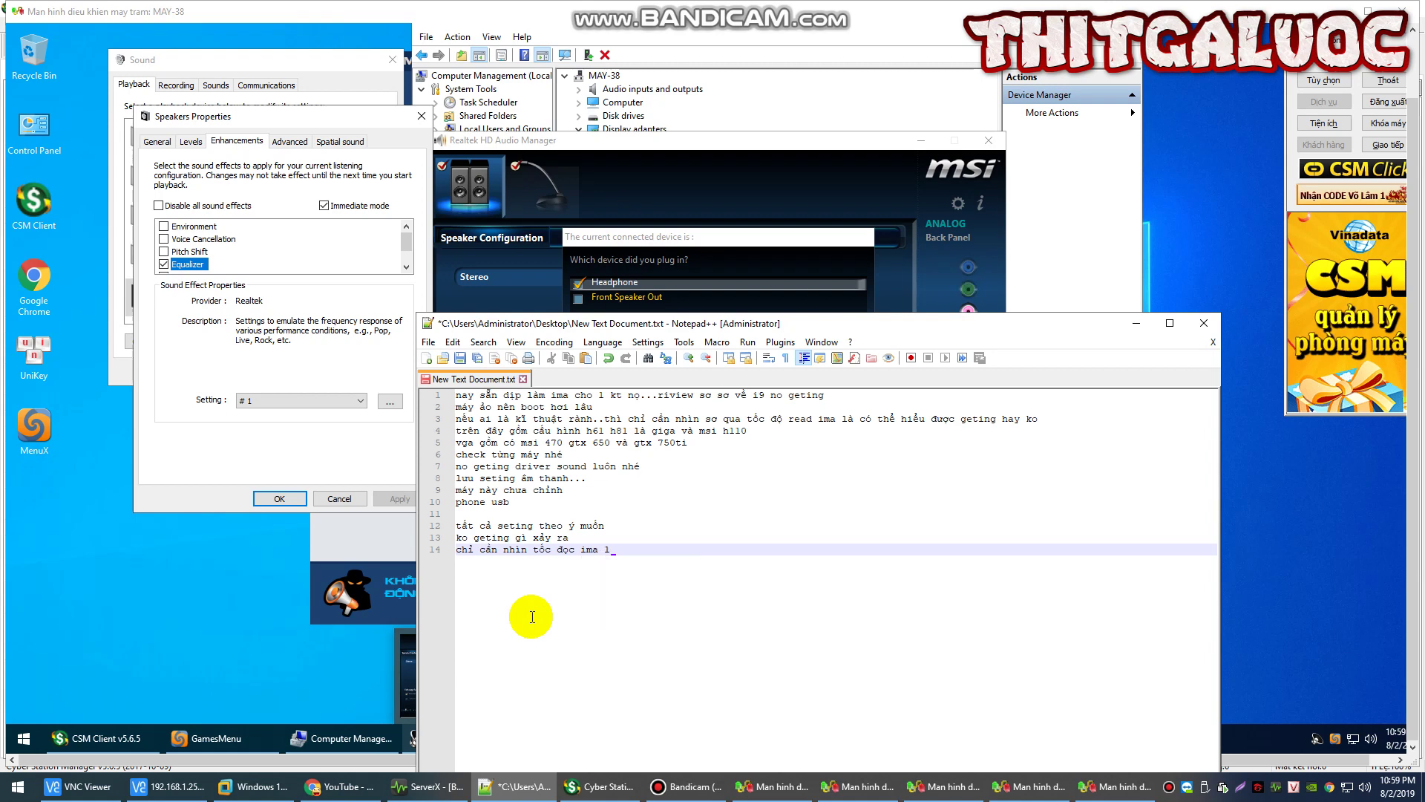
{"action": "type", "text": "à ae có thể hiểu"}
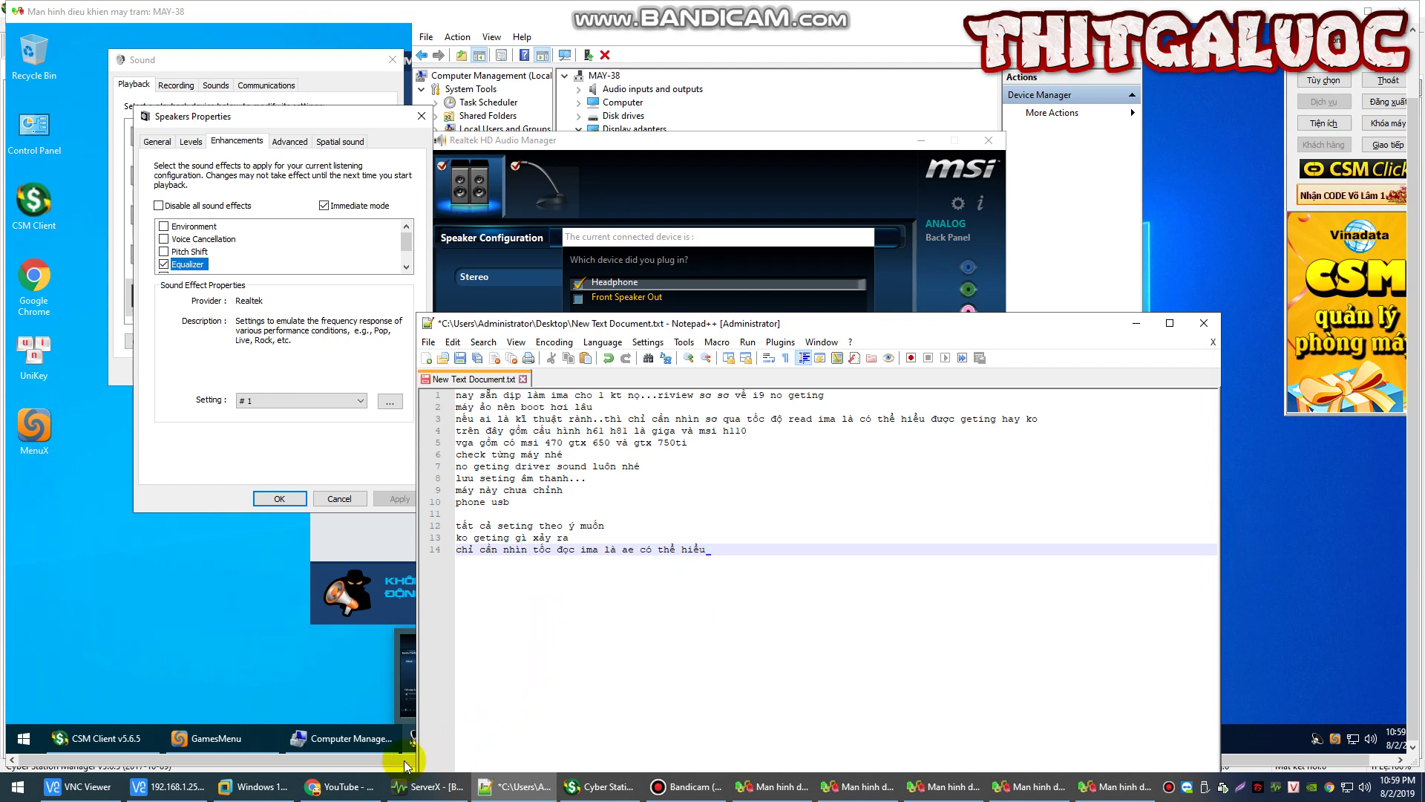
Switch to VMware Workstation, check the workstations' total image reads in iCafe8 and open the server's image management to view the image configurations
{"action": "left_click", "coordinate": [286, 790]}
{"action": "left_click_drag", "start_coordinate": [972, 218], "coordinate": [860, 263]}
{"action": "left_click", "coordinate": [859, 263]}
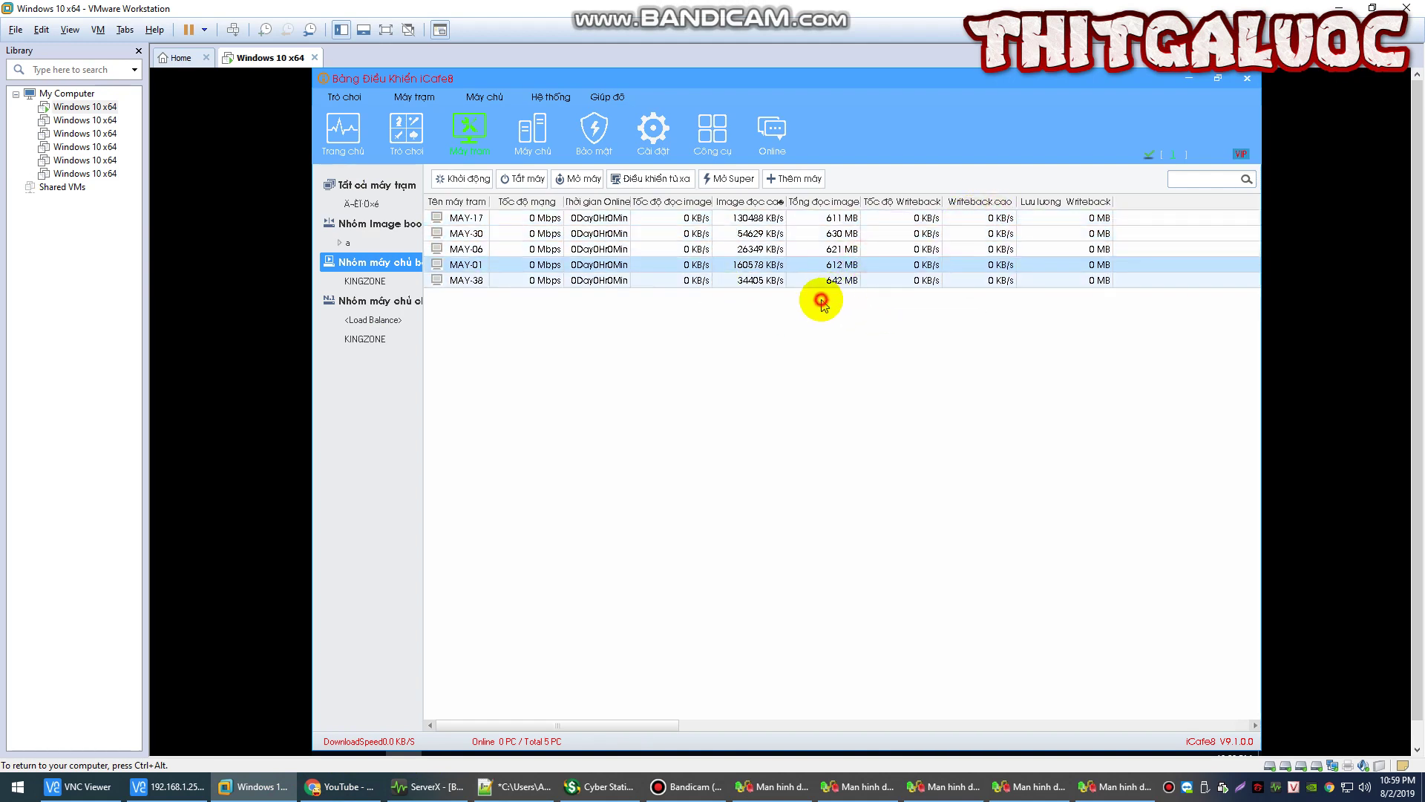
{"action": "left_click", "coordinate": [531, 148]}
{"action": "left_click", "coordinate": [375, 222]}
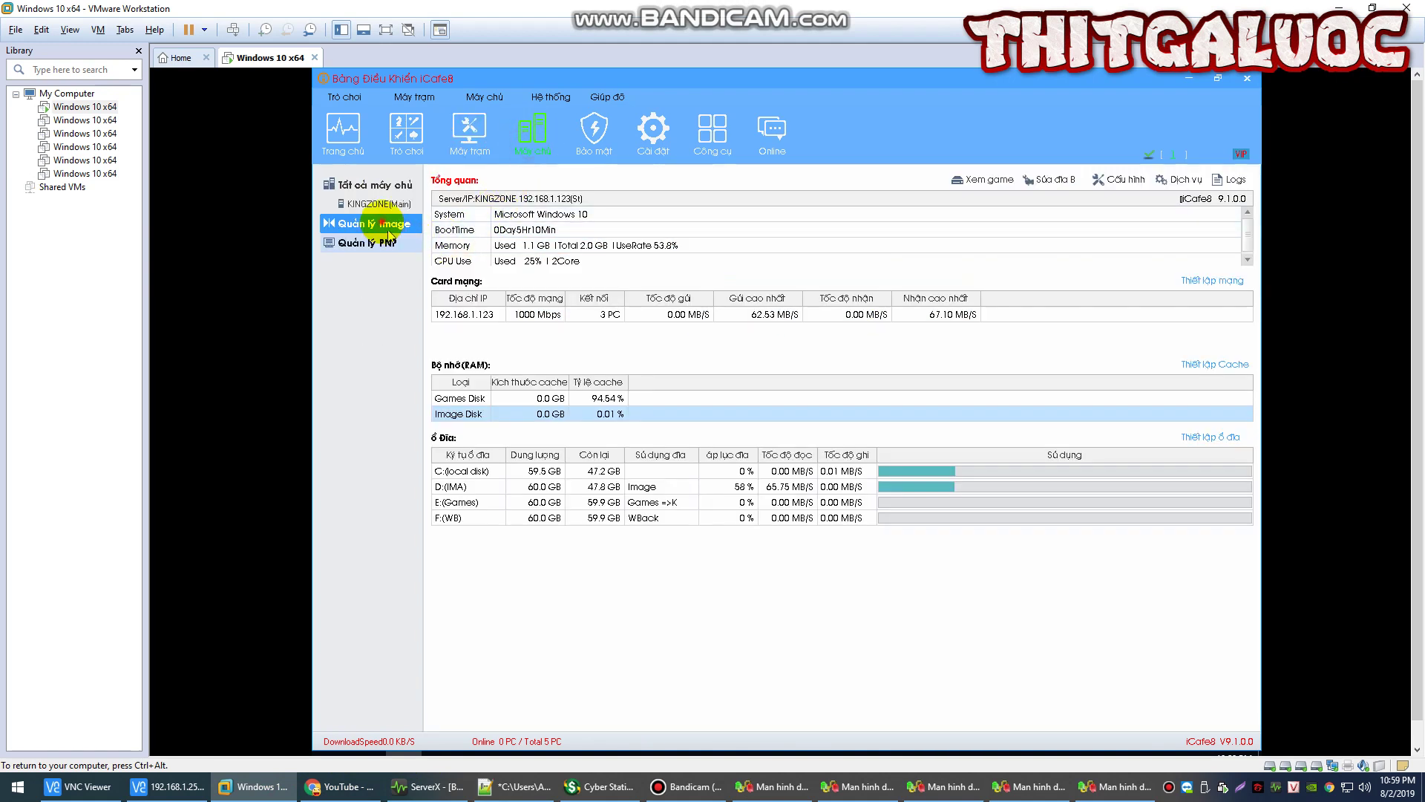
{"action": "left_click", "coordinate": [746, 348]}
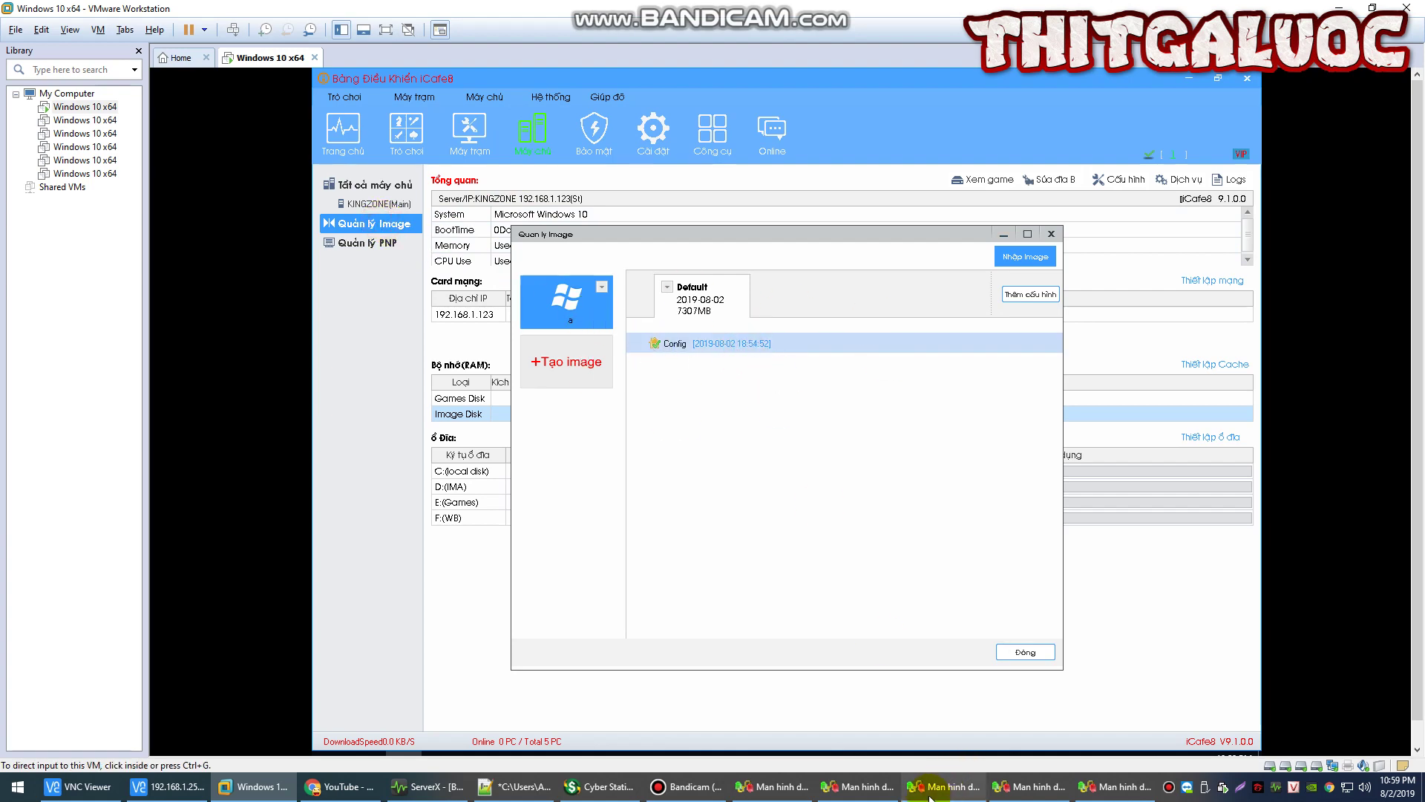
Return to Notepad++, move its window below the image configuration list and add the note line "1 nhánh 1"
{"action": "left_click", "coordinate": [555, 783]}
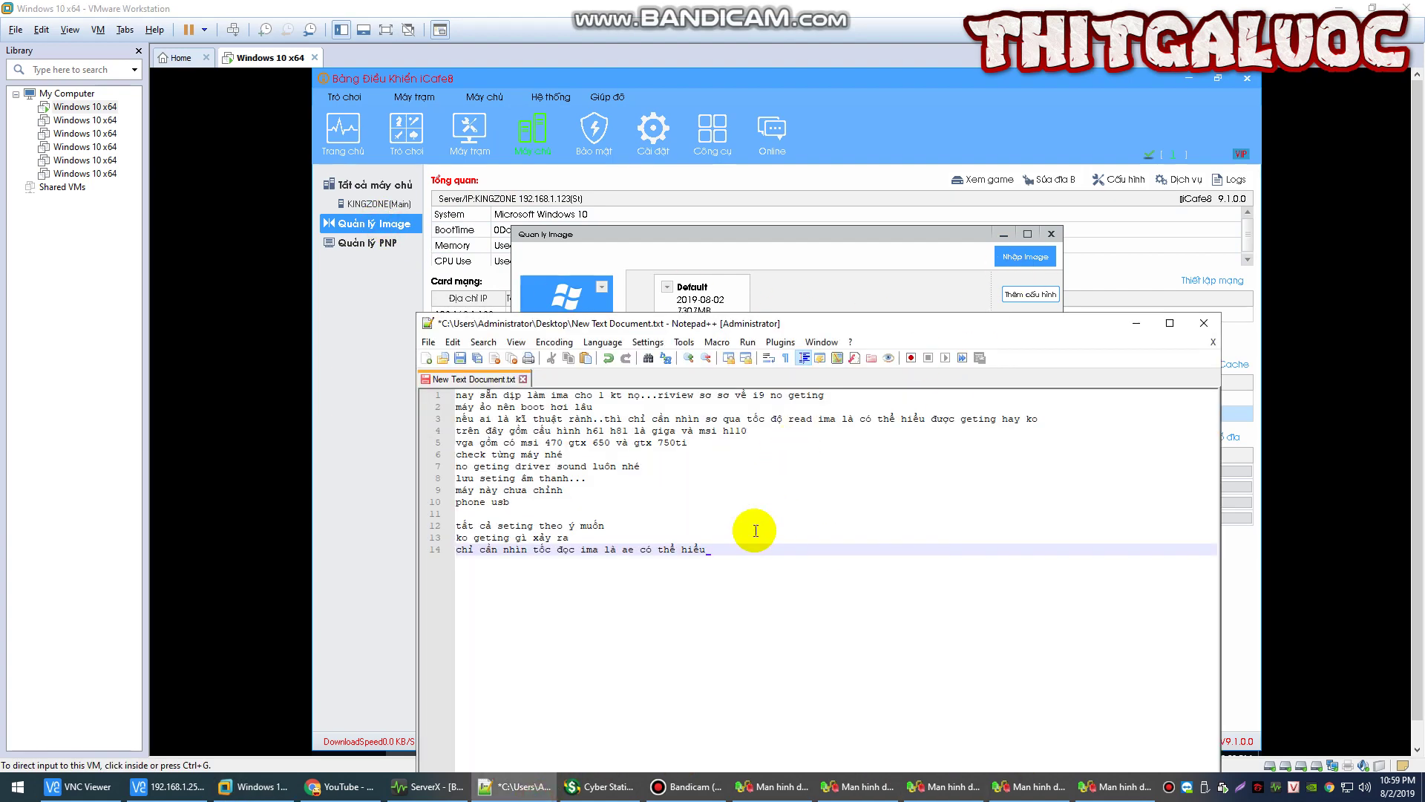
{"action": "left_click", "coordinate": [759, 325]}
{"action": "left_click_drag", "start_coordinate": [760, 367], "coordinate": [745, 524]}
{"action": "left_click", "coordinate": [769, 705]}
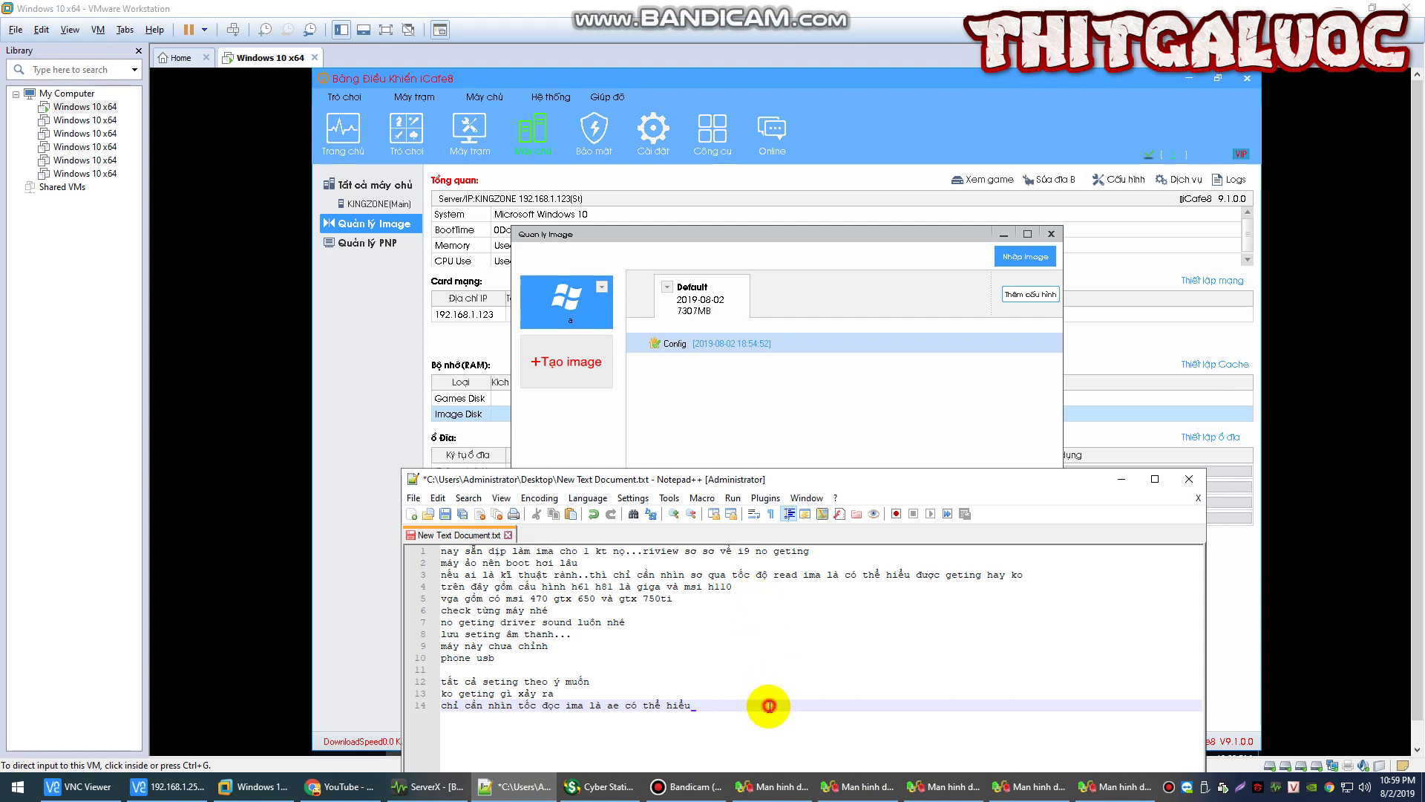
{"action": "key", "text": "Return"}
{"action": "type", "text": "1 nhánh 1"}
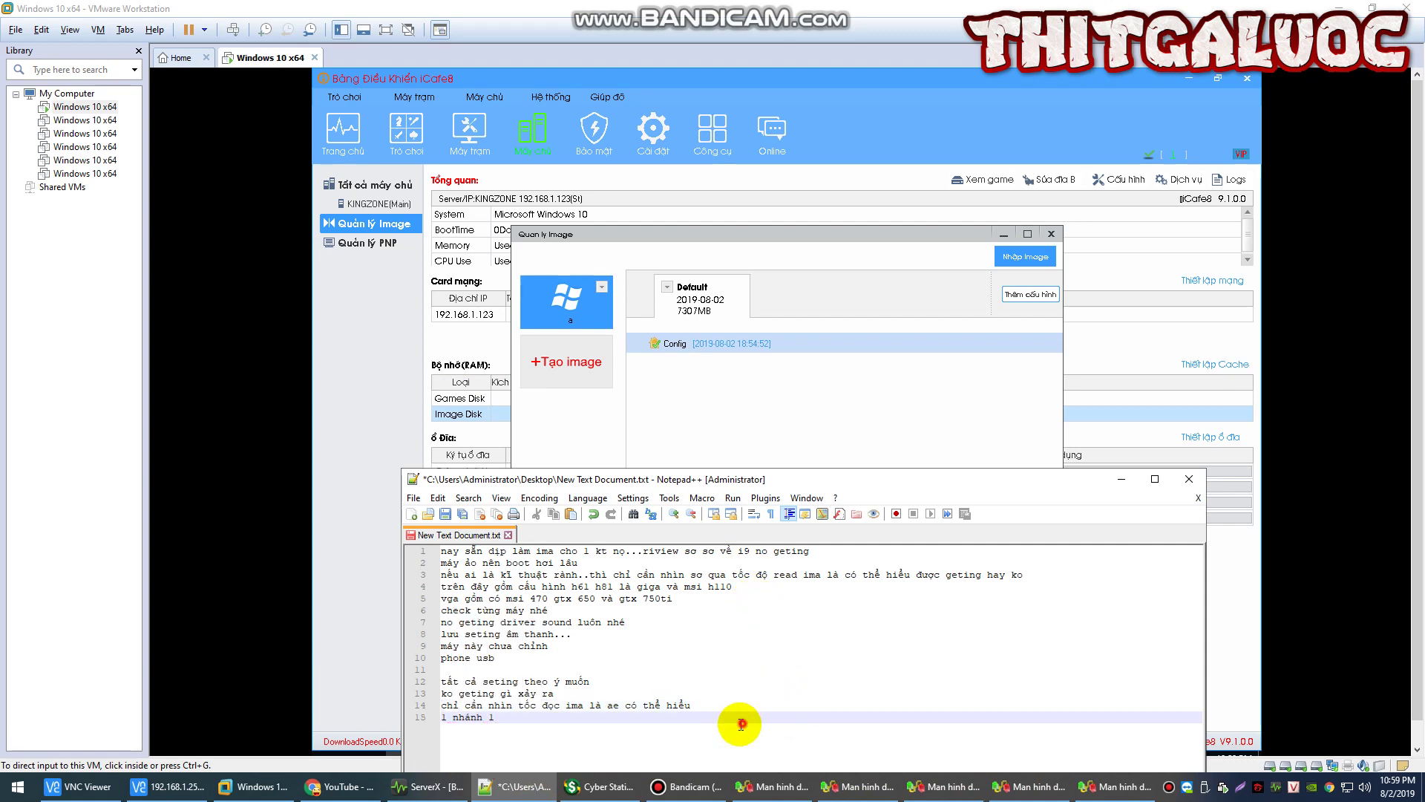
Back in VMware Workstation, close the image management window and review the image read figures in the iCafe8 workstation list
{"action": "left_click", "coordinate": [751, 380]}
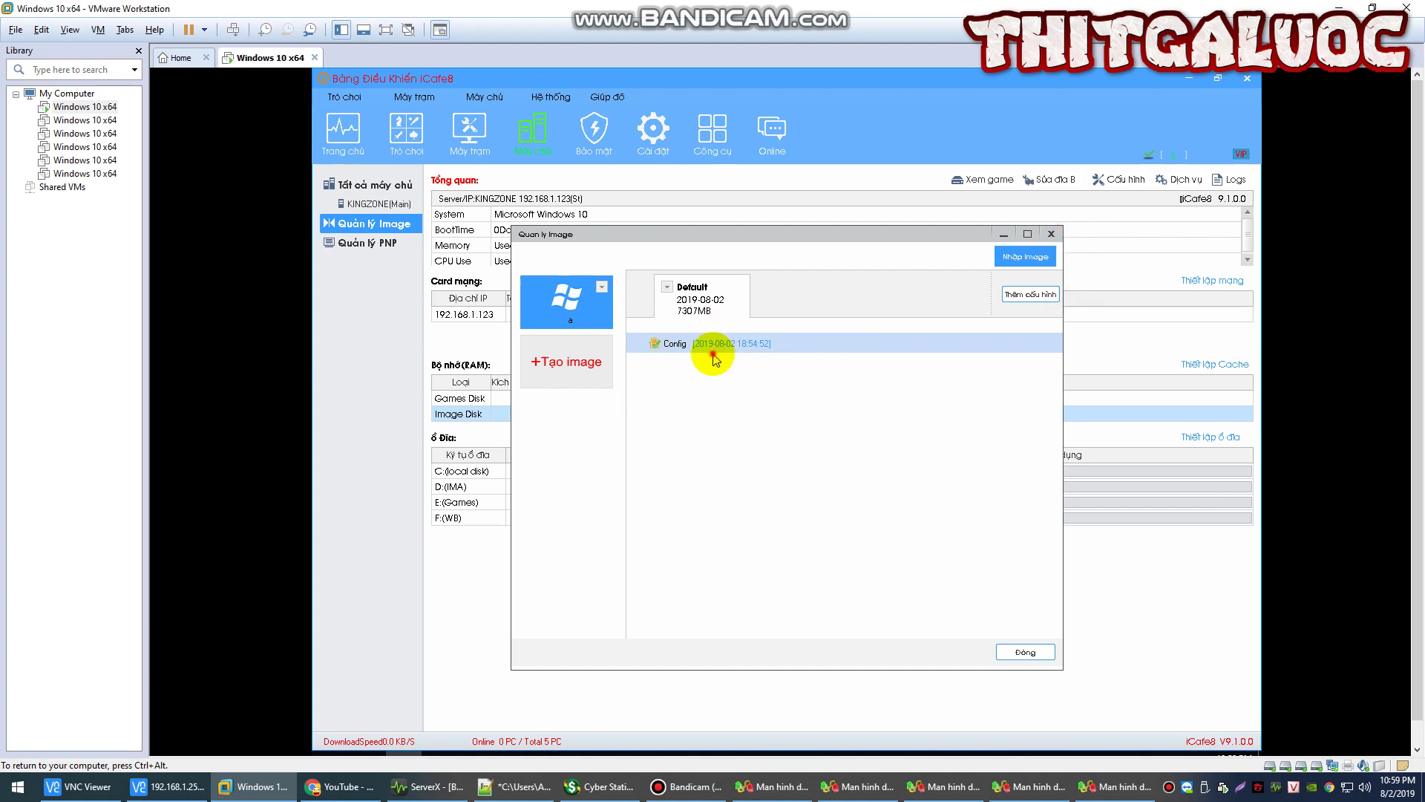
{"action": "left_click", "coordinate": [1042, 236]}
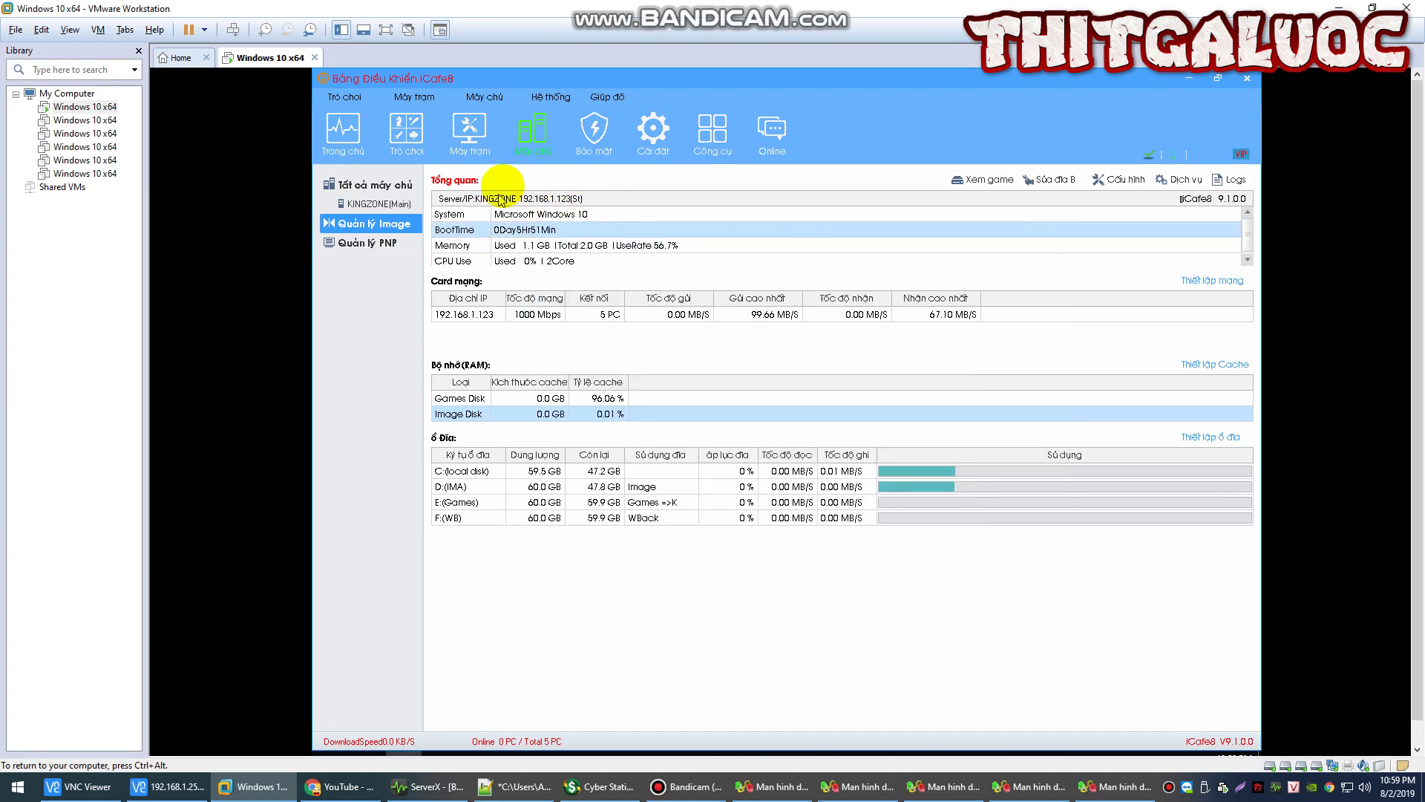
{"action": "left_click", "coordinate": [444, 127]}
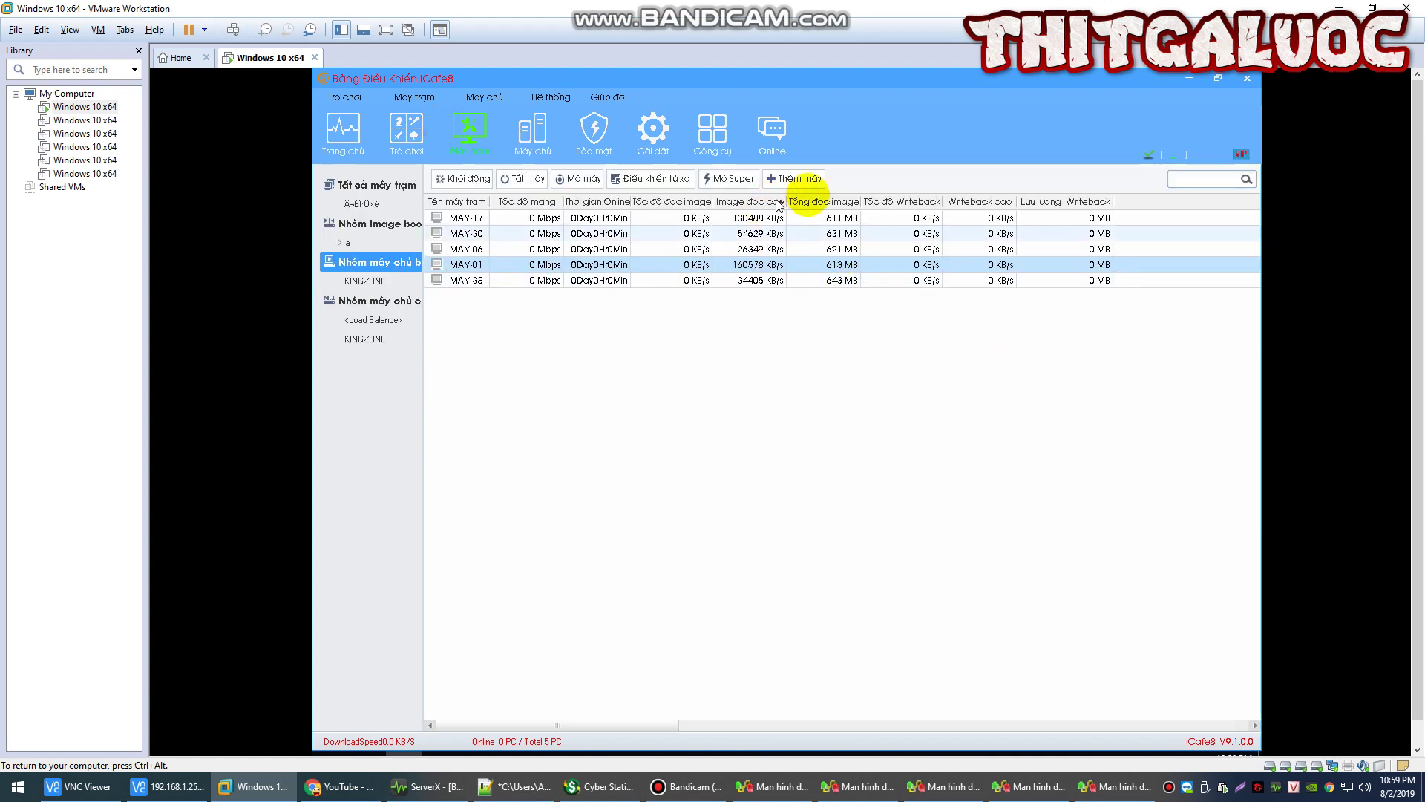
Add the "Image Boot" column to the iCafe8 workstation list through the column display settings
{"action": "left_click", "coordinate": [889, 182]}
{"action": "right_click", "coordinate": [902, 211]}
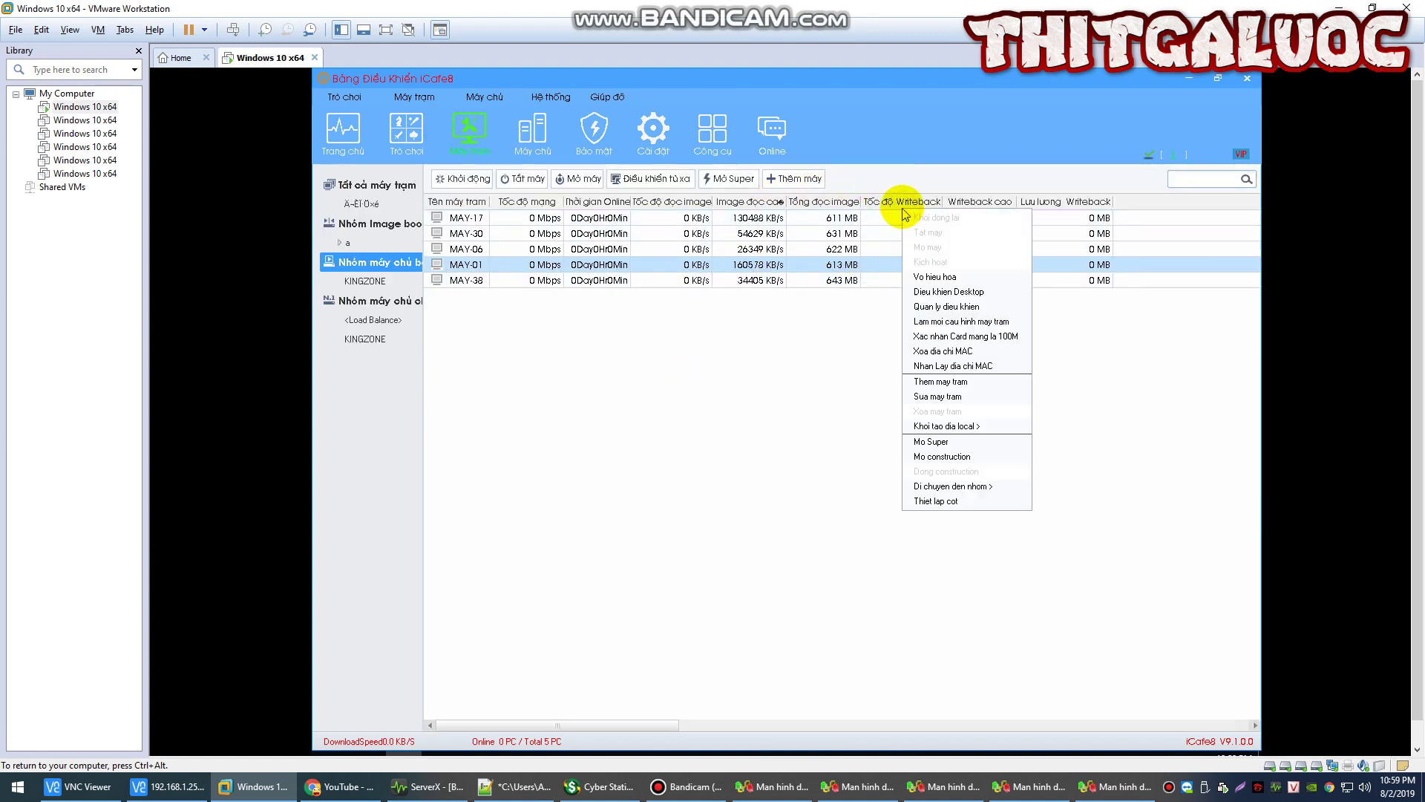
{"action": "right_click", "coordinate": [891, 208]}
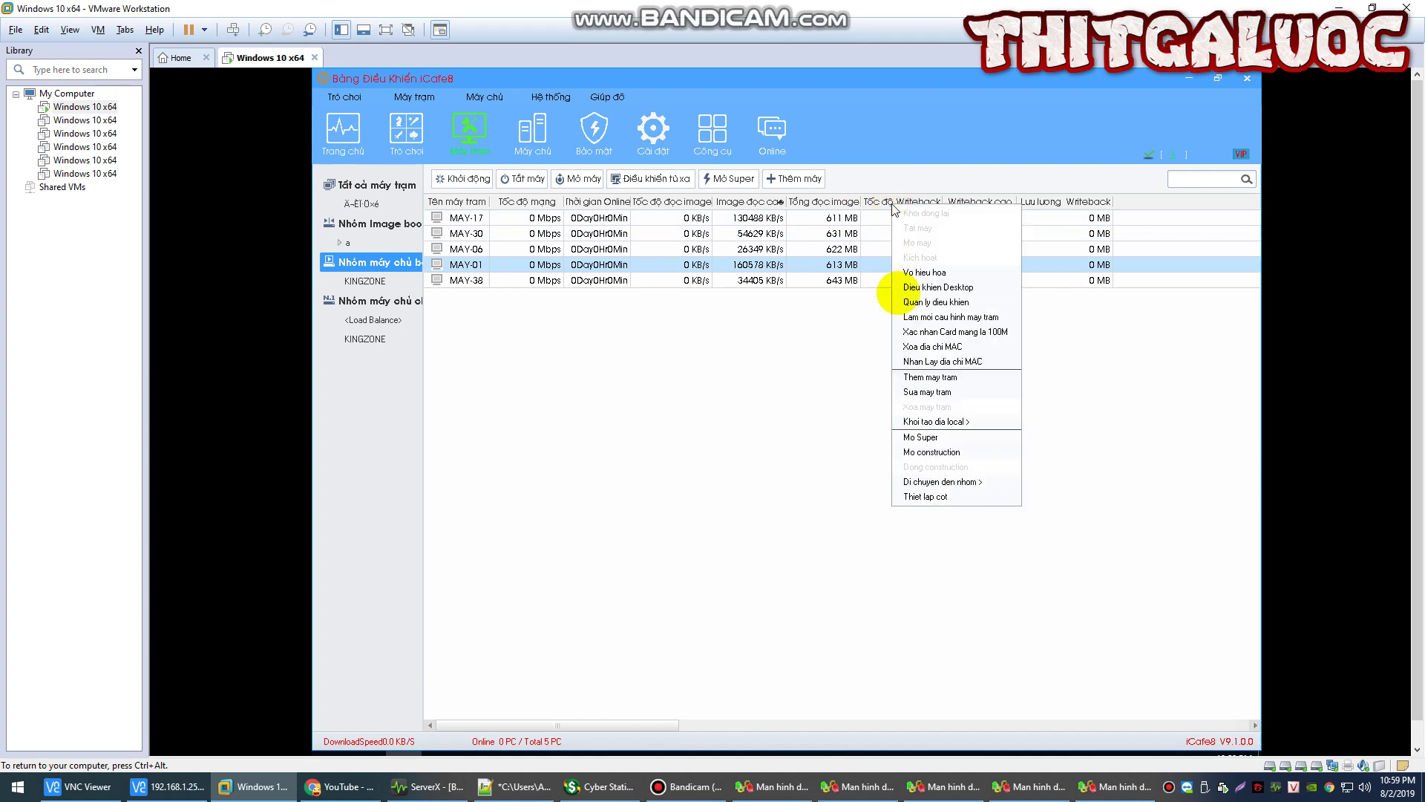
{"action": "left_click", "coordinate": [926, 496]}
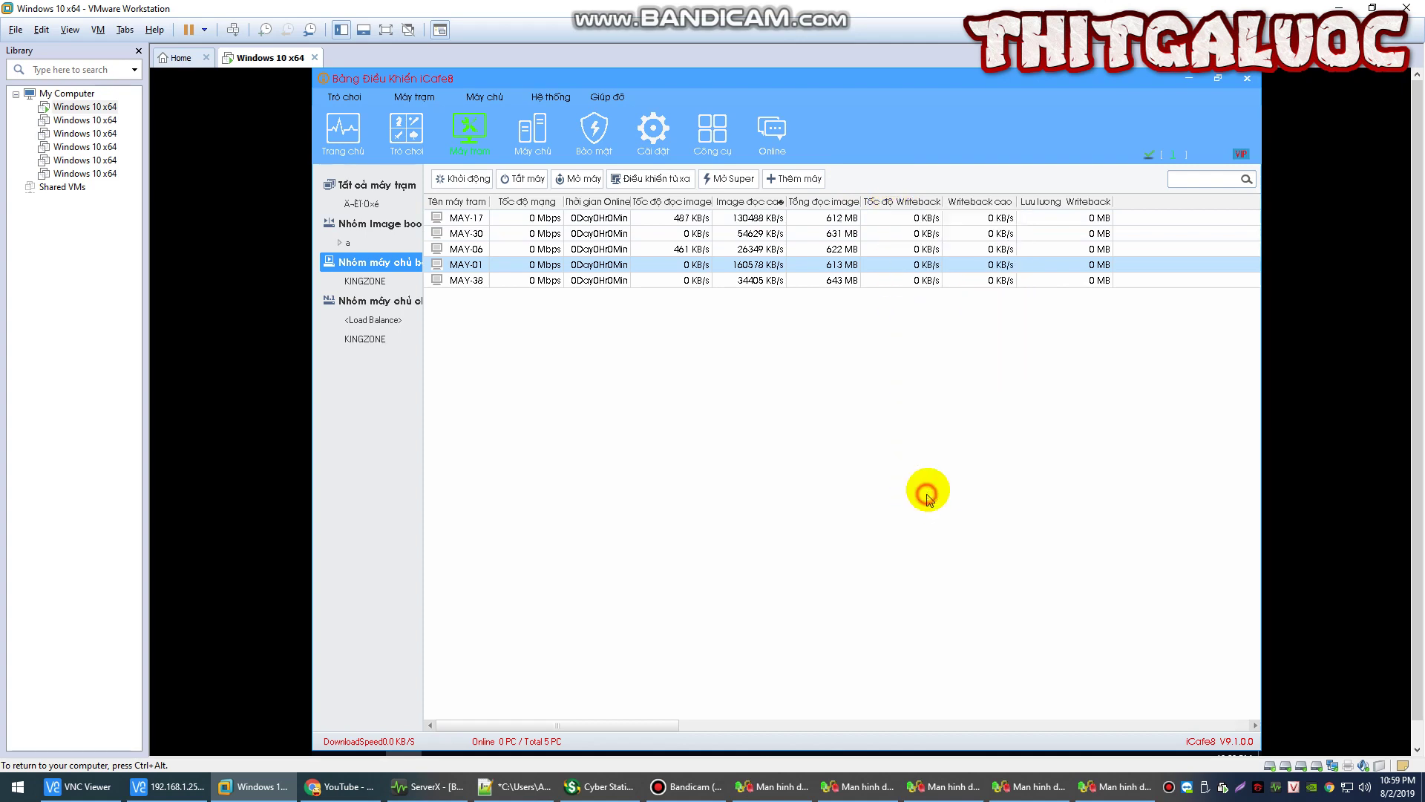
{"action": "left_click_drag", "start_coordinate": [925, 400], "coordinate": [916, 478]}
{"action": "left_click", "coordinate": [773, 465]}
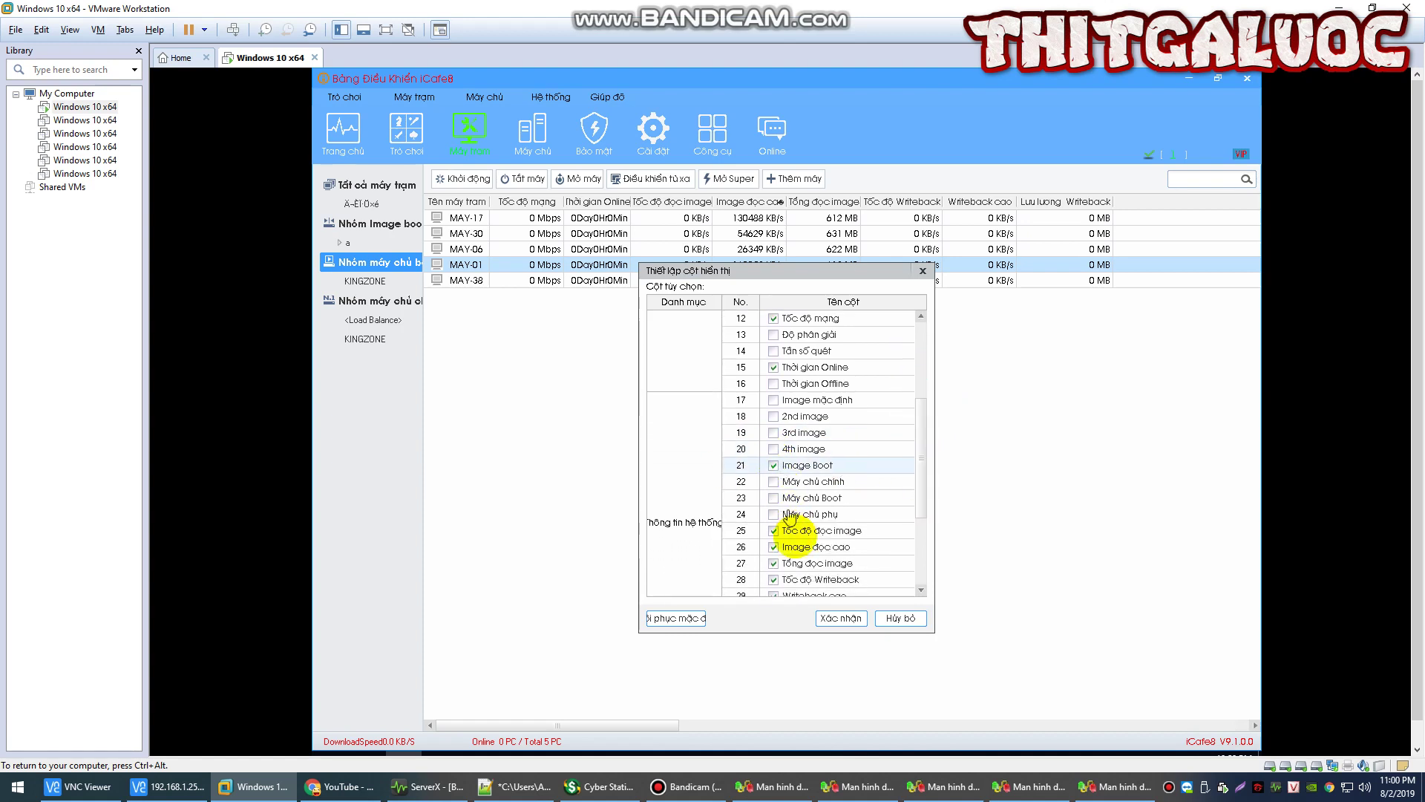
{"action": "left_click", "coordinate": [827, 615]}
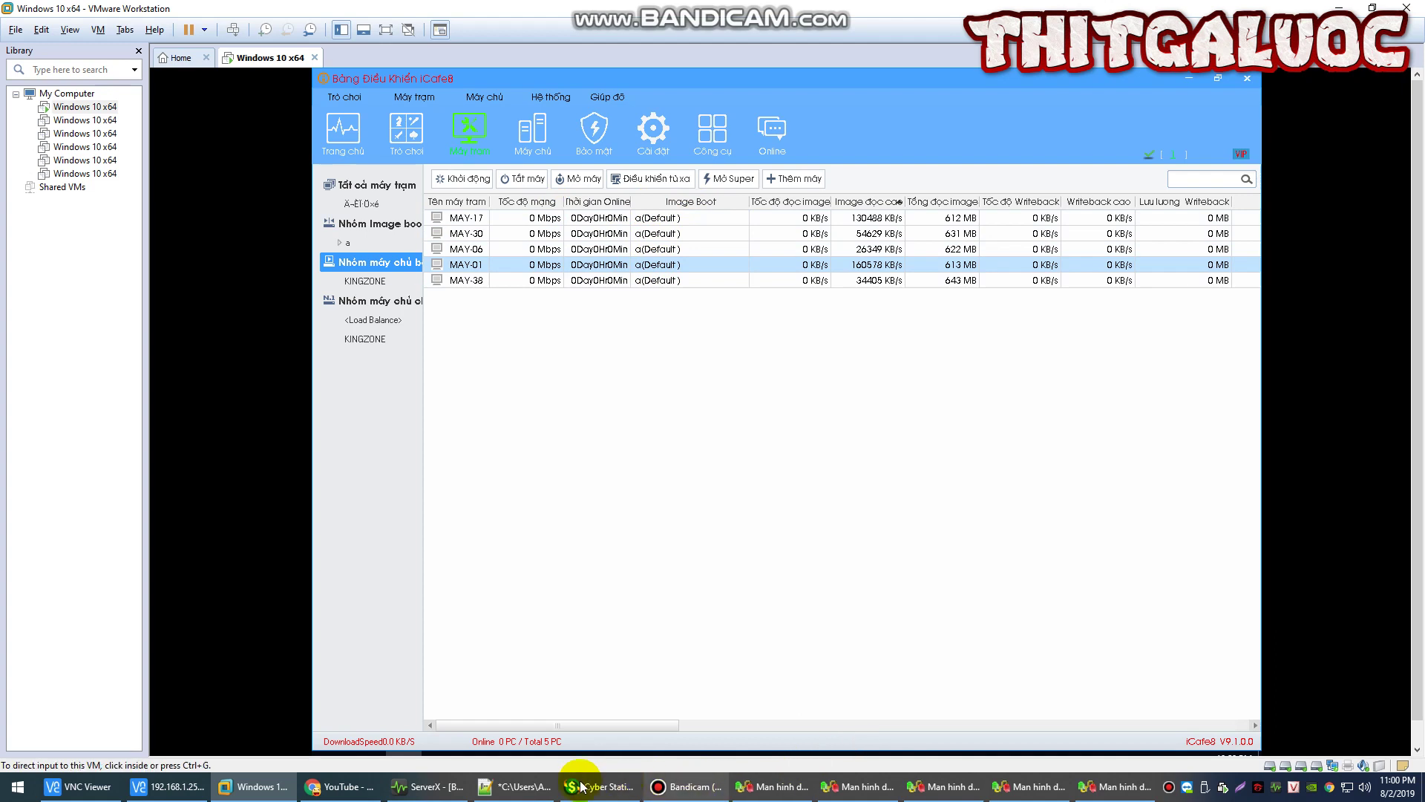
Switch to Notepad++ and add the note lines "ima a và k có nhánh" and ":D bye ae e giao h" below "1 nhánh 1"
{"action": "left_click", "coordinate": [519, 787]}
{"action": "left_click", "coordinate": [713, 752]}
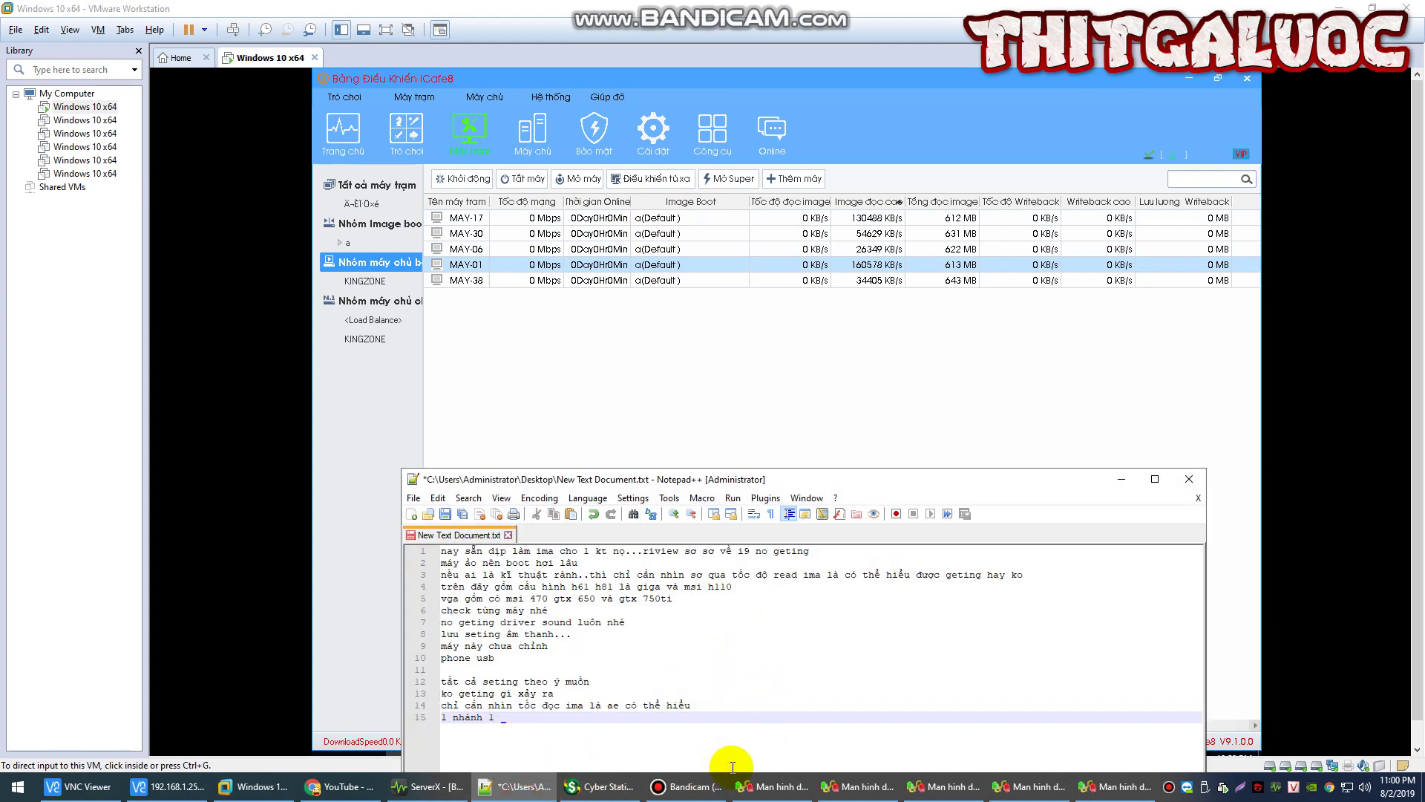
{"action": "key", "text": "Return"}
{"action": "type", "text": "ima a"}
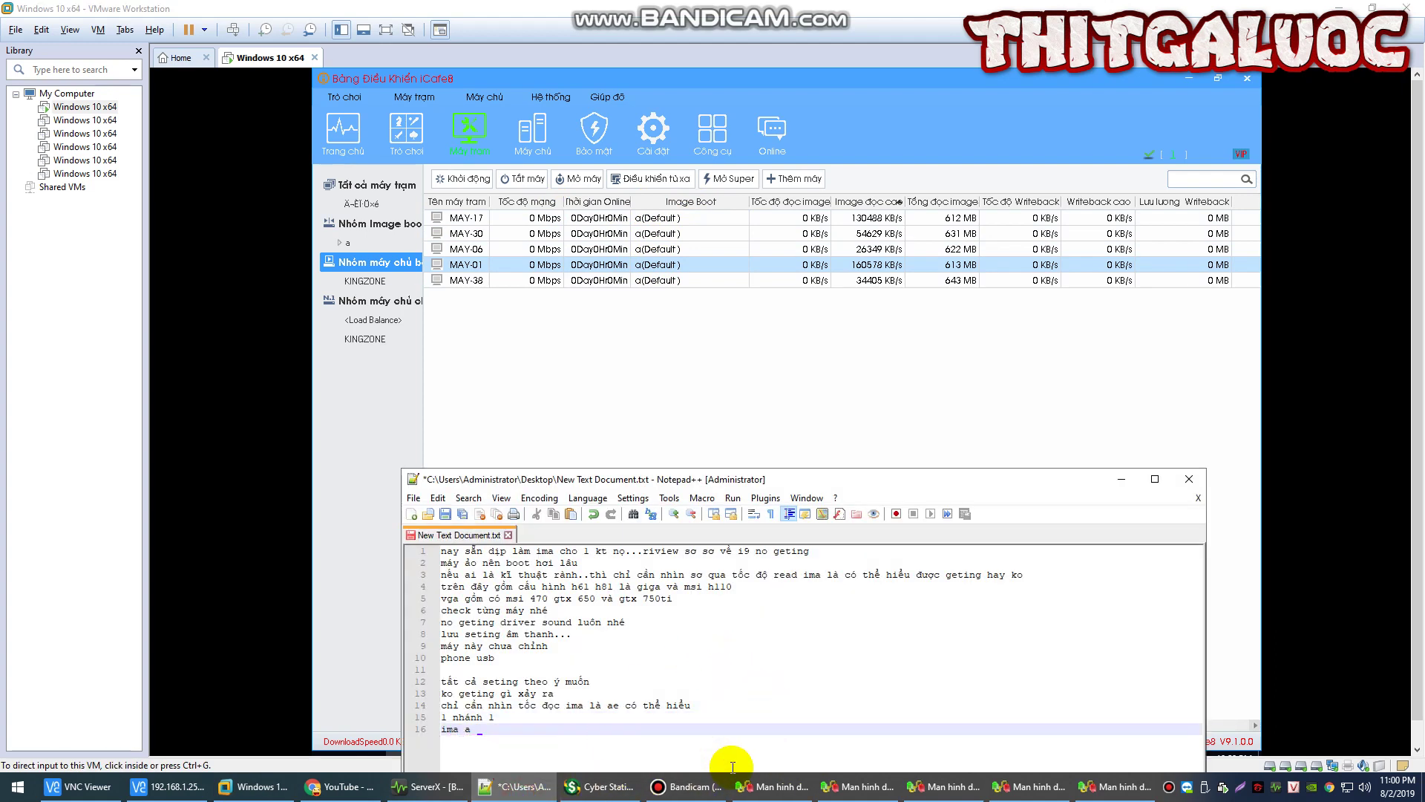
{"action": "type", "text": " và k có nhánh"}
{"action": "key", "text": "Return"}
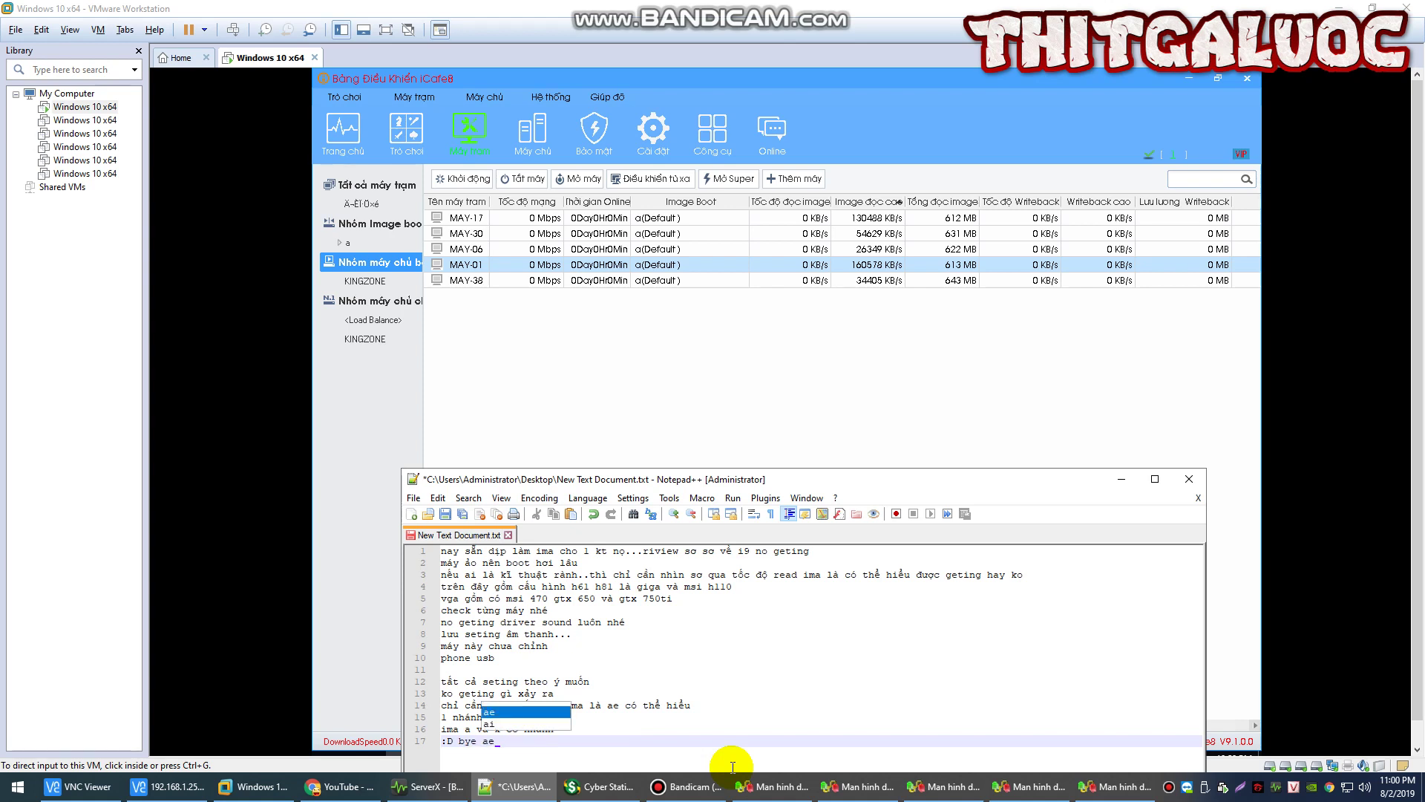
{"action": "type", "text": ":D bye ae e giao "}
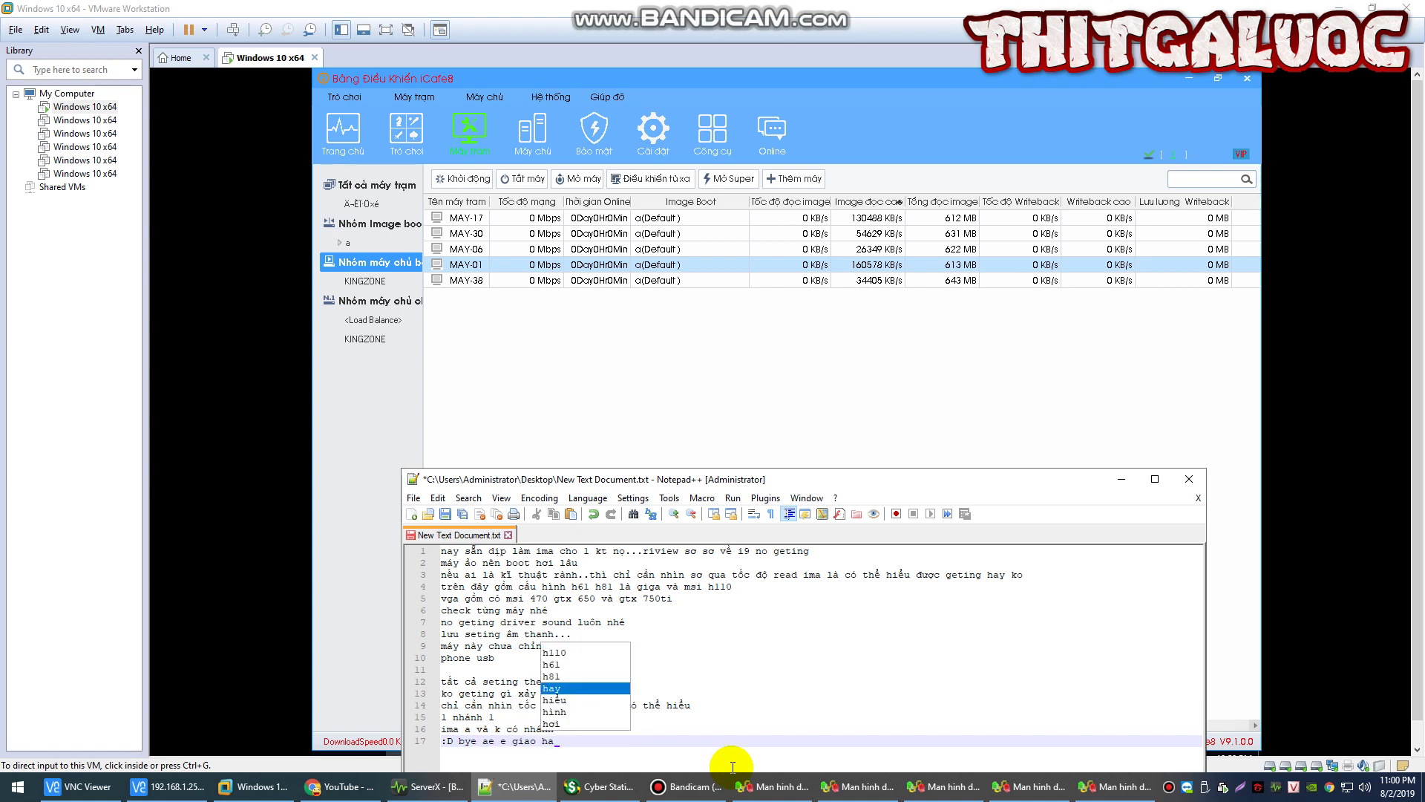
{"action": "type", "text": "h"}
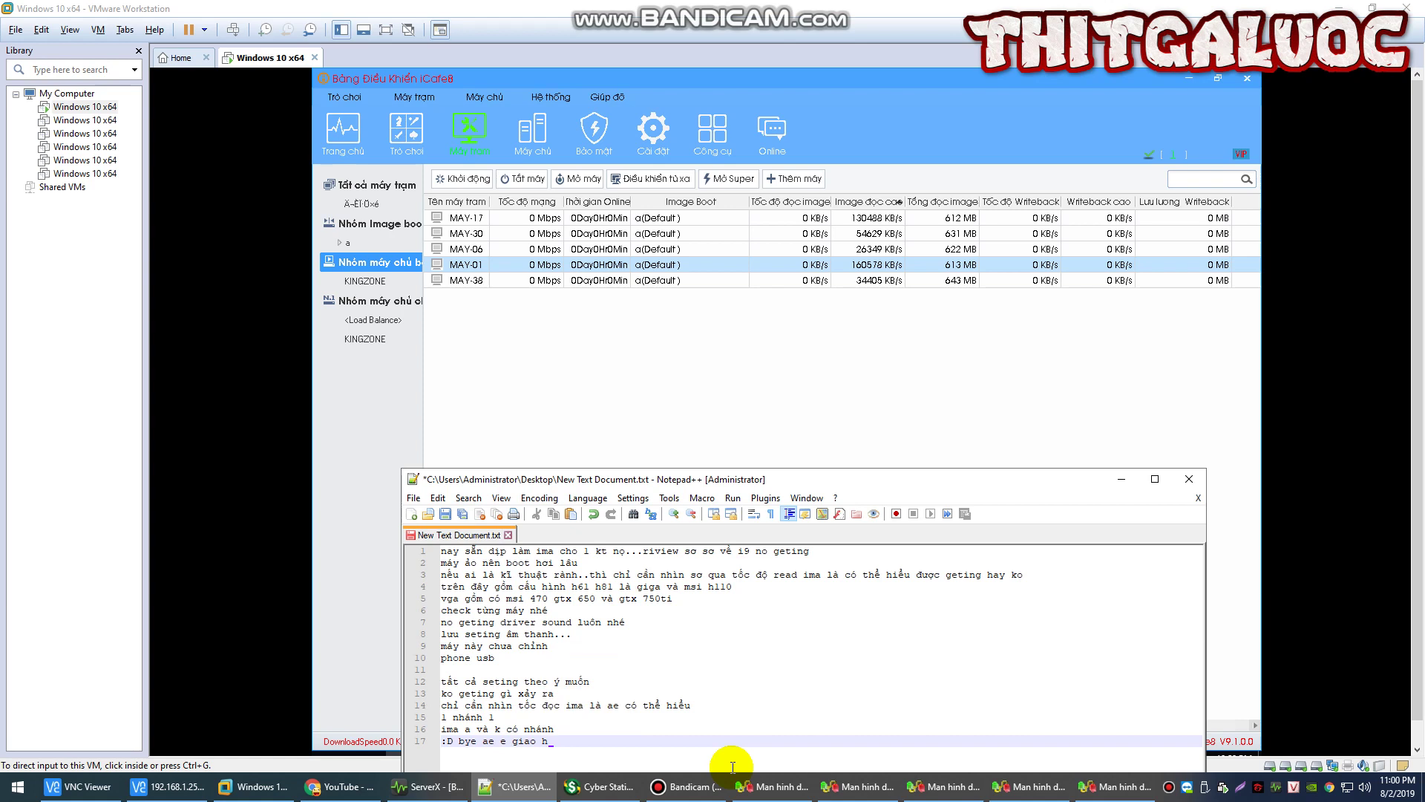